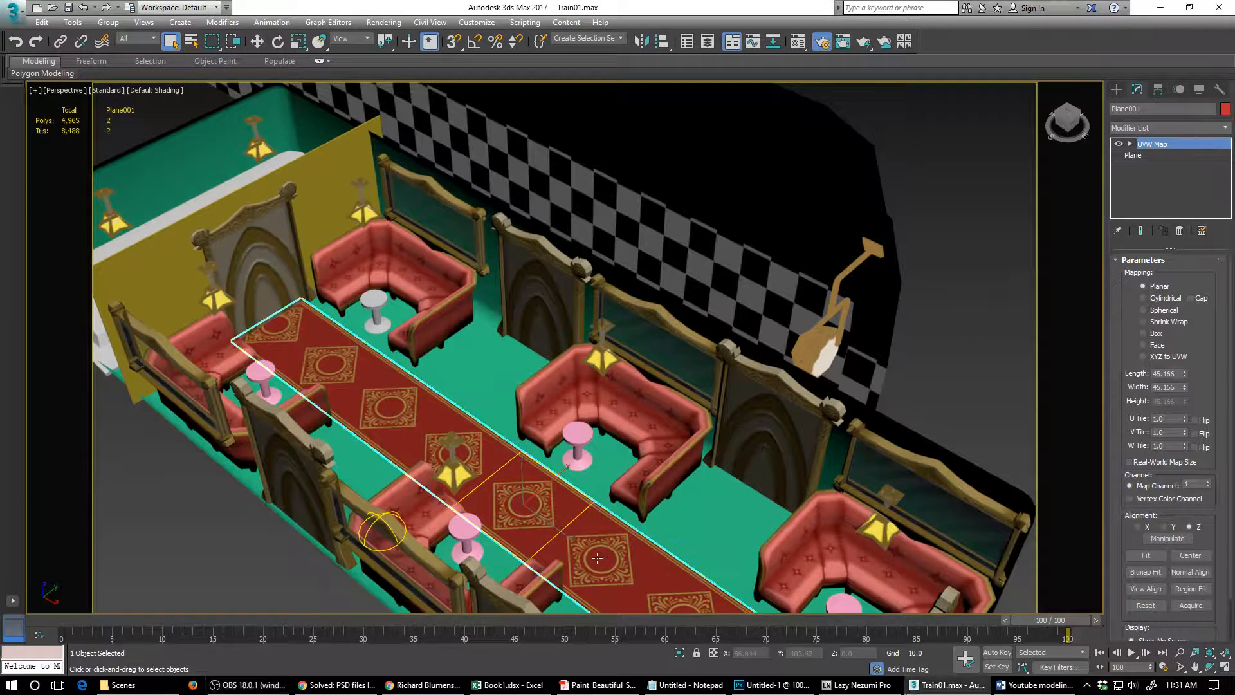
{"action": "middle_click_drag", "start_coordinate": [602, 511], "coordinate": [603, 536], "text": "alt"}
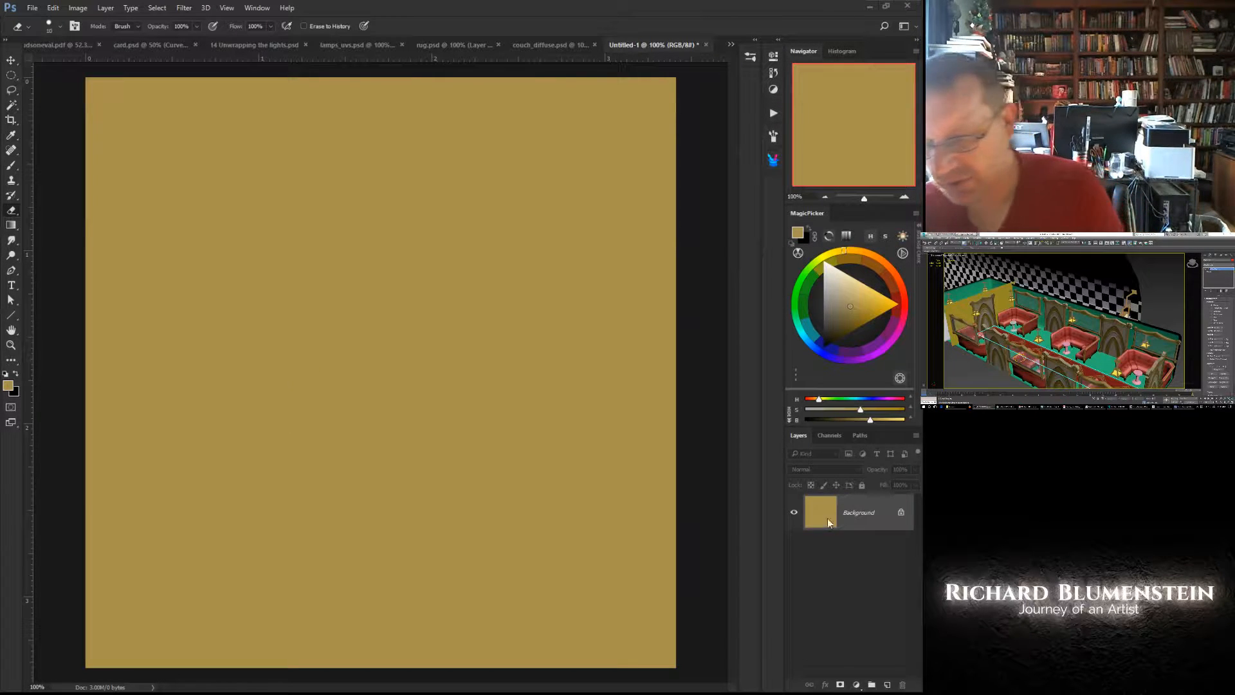
- Convert the gold Background in Photoshop into a regular layer and add a Bevel & Emboss effect to it
{"action": "double_click", "coordinate": [851, 512]}
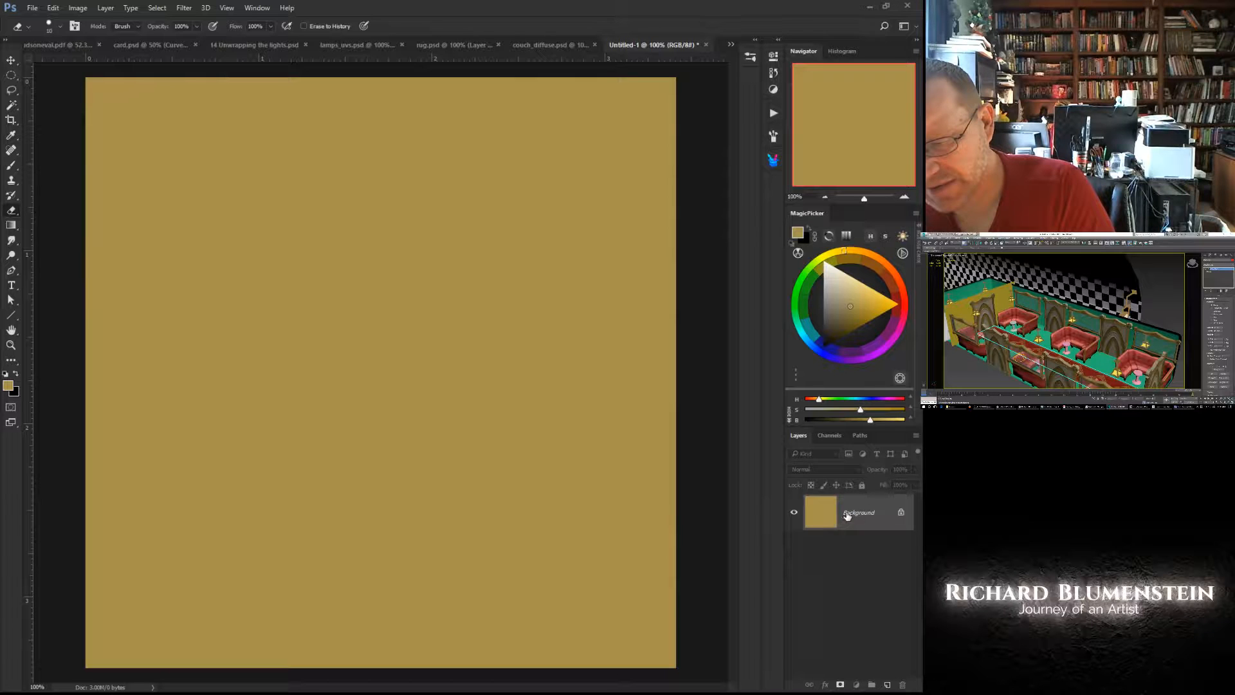
{"action": "left_click", "coordinate": [561, 215]}
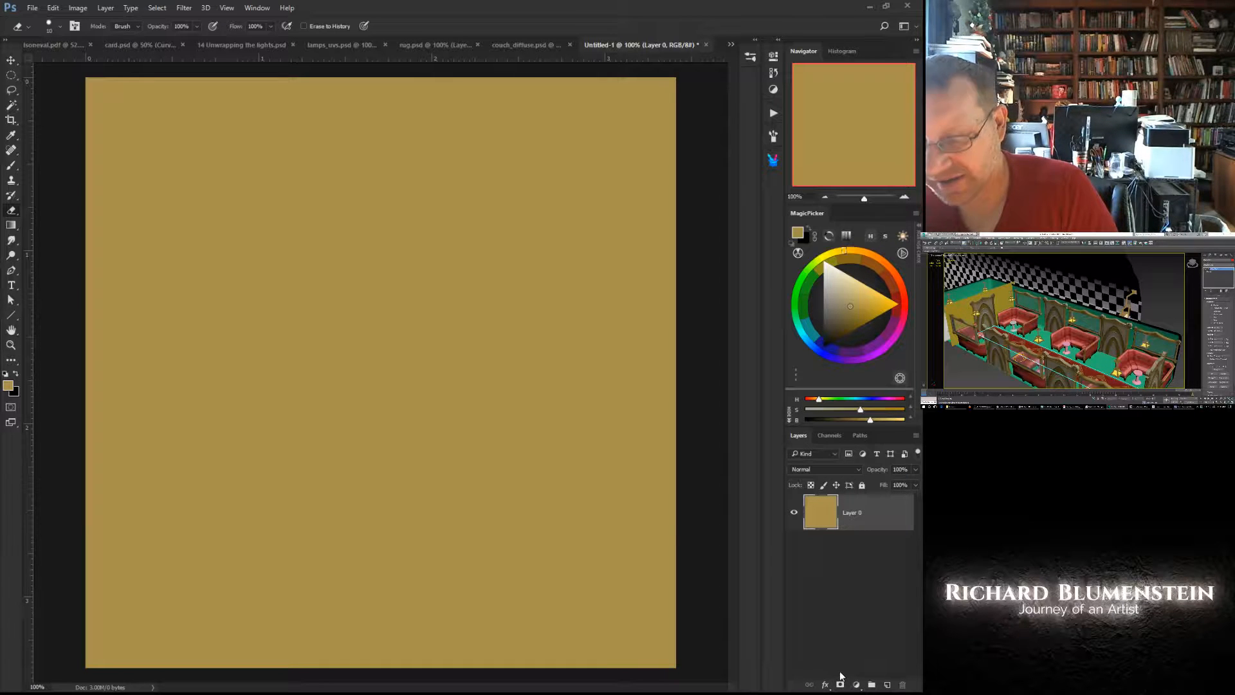
{"action": "left_click", "coordinate": [826, 685]}
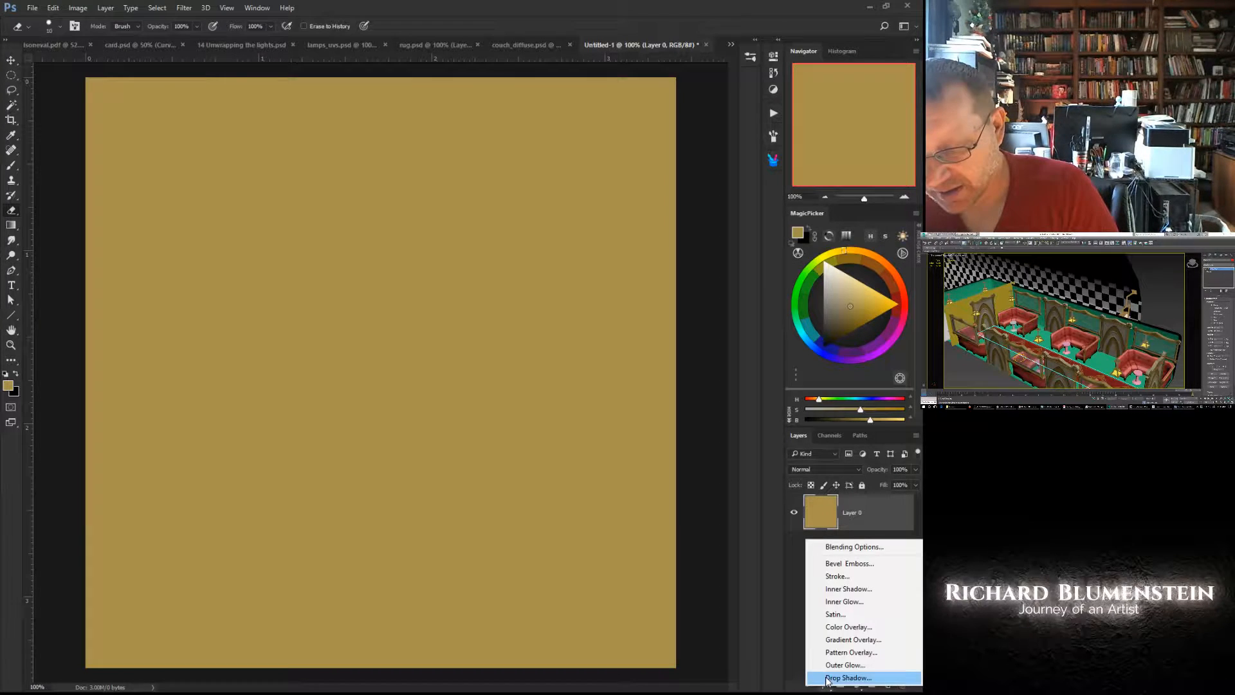
{"action": "left_click", "coordinate": [832, 564]}
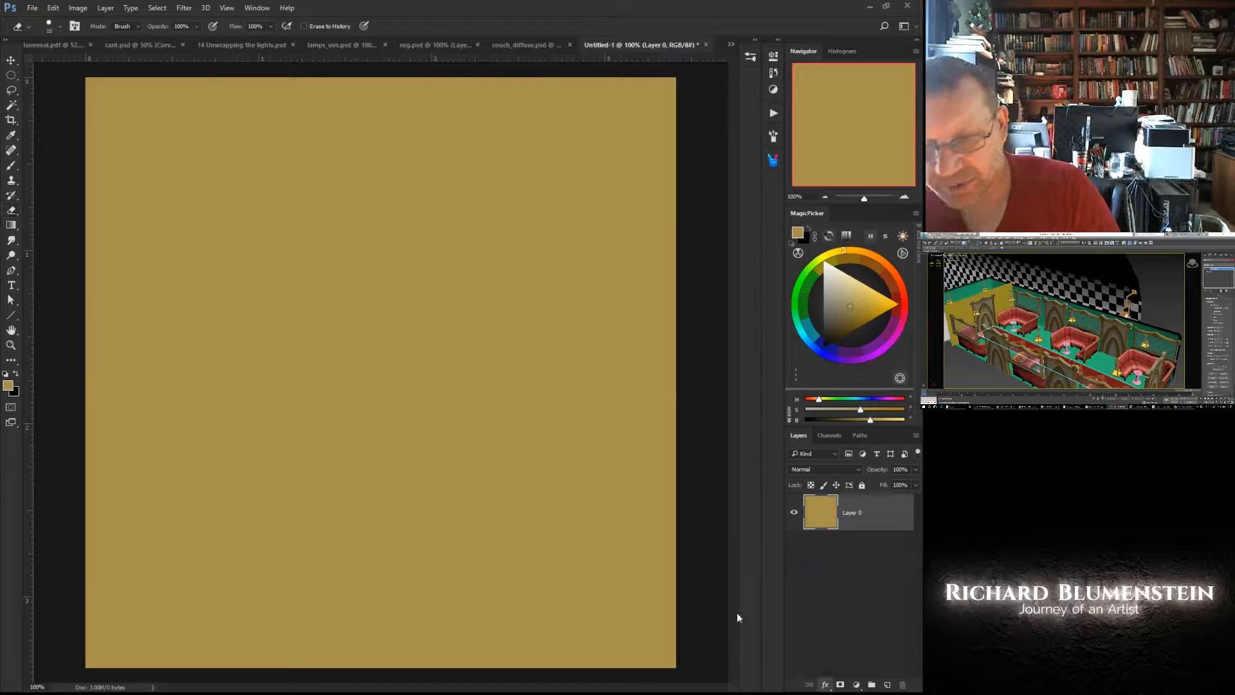
{"action": "left_click_drag", "start_coordinate": [467, 384], "coordinate": [403, 316]}
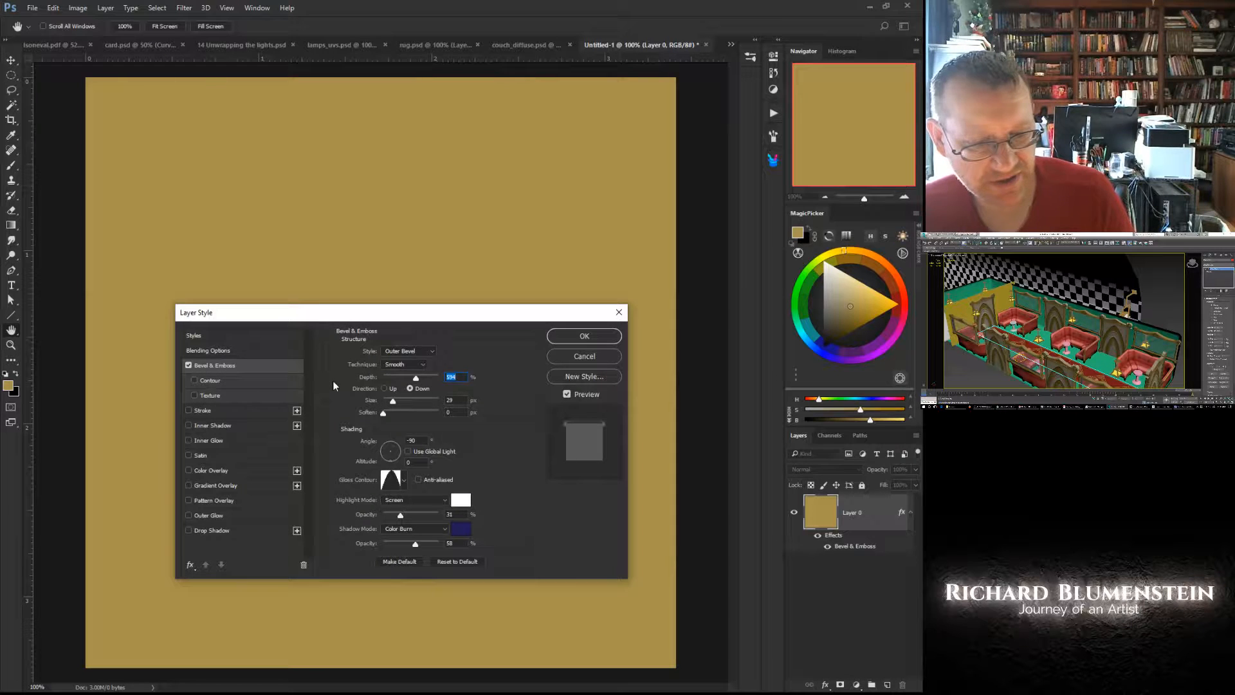
- Set the bevel style to Inner Bevel and give its shadow a black colour in Multiply mode
{"action": "left_click", "coordinate": [415, 351]}
{"action": "left_click", "coordinate": [391, 368]}
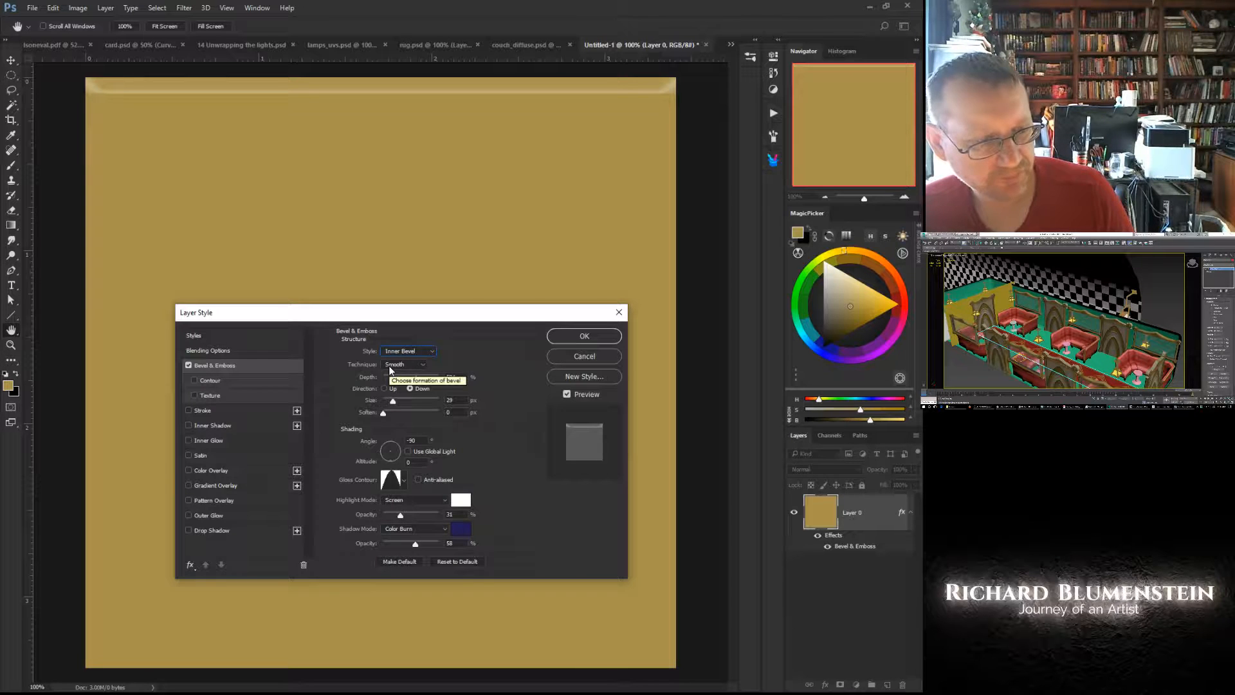
{"action": "left_click", "coordinate": [461, 529]}
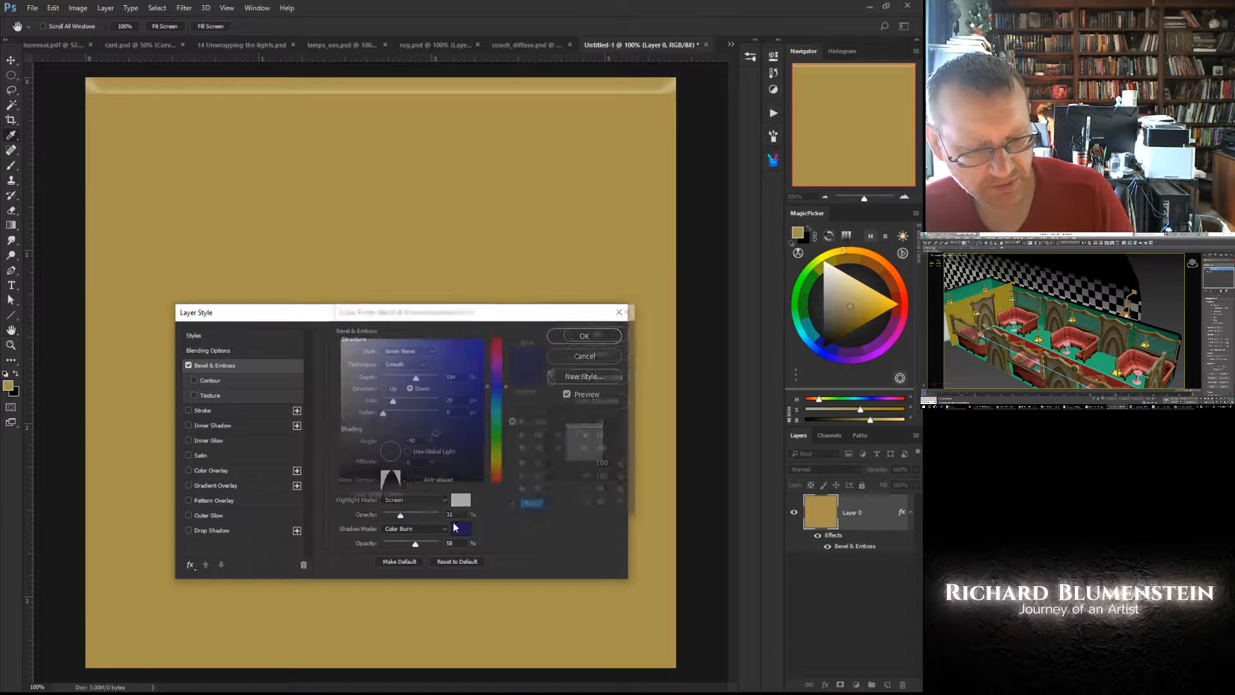
{"action": "left_click_drag", "start_coordinate": [456, 462], "coordinate": [458, 508]}
{"action": "left_click", "coordinate": [581, 332]}
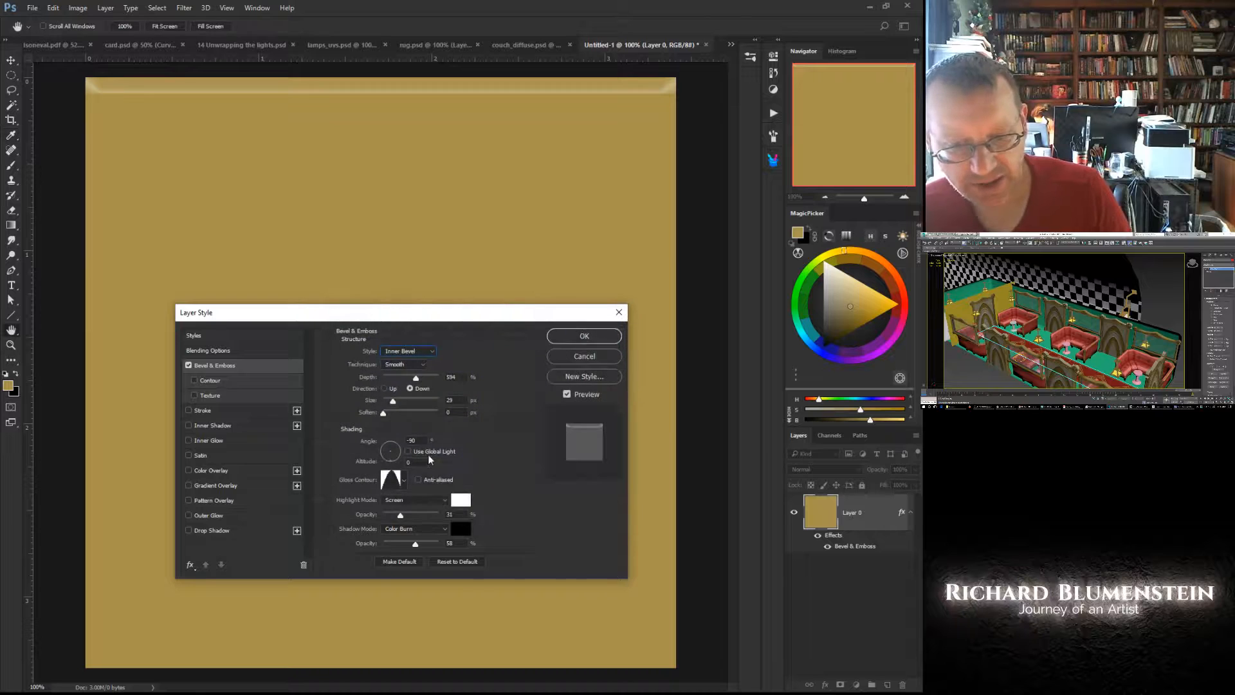
{"action": "left_click", "coordinate": [398, 527]}
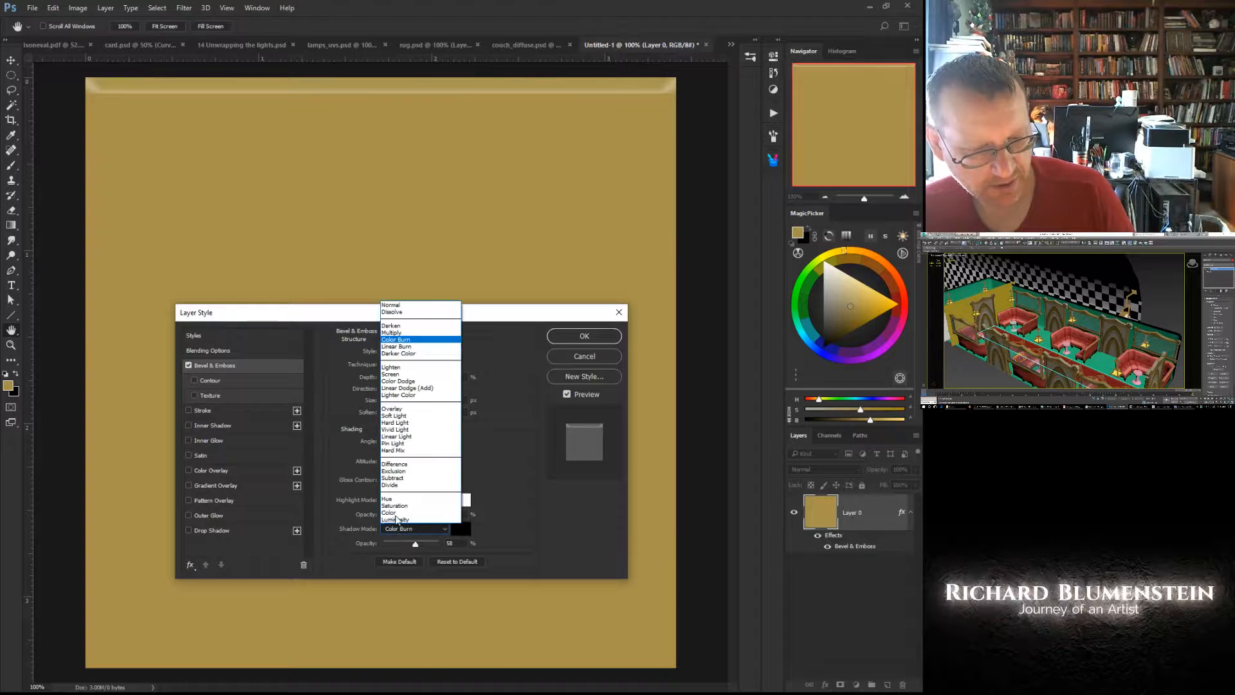
{"action": "left_click", "coordinate": [386, 327]}
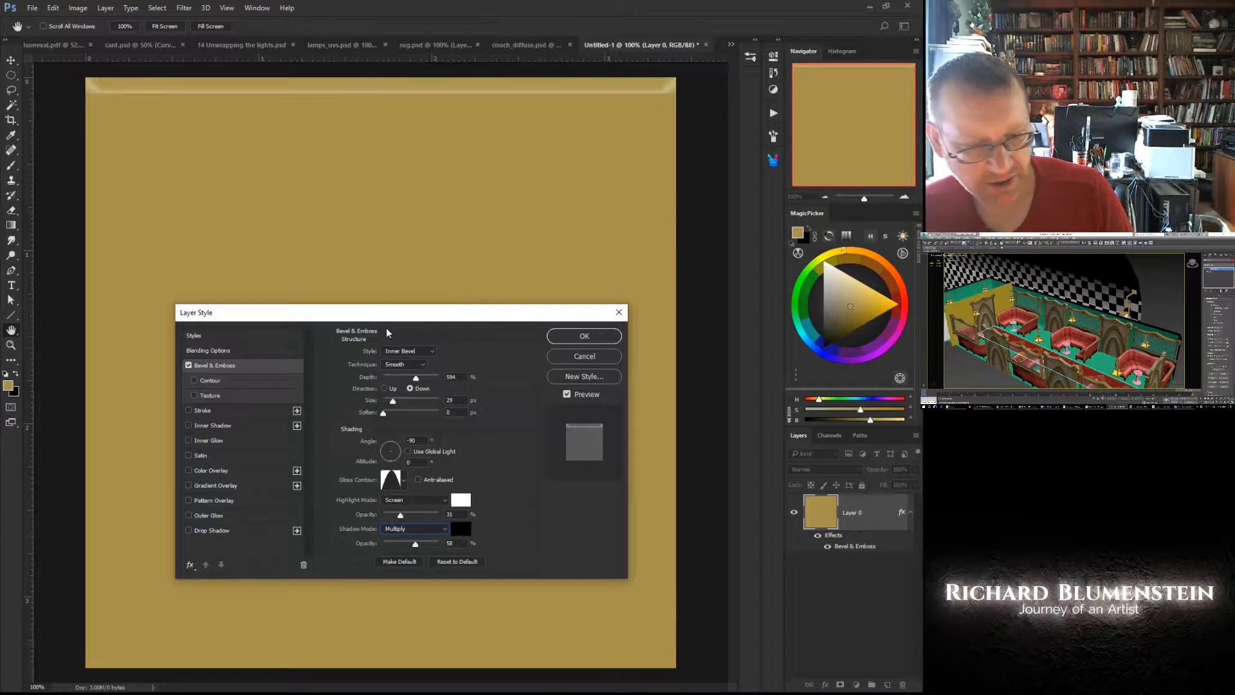
- Give the bevel a linear gloss contour, 80% shadow opacity and a size of 16 px
{"action": "left_click", "coordinate": [404, 480]}
{"action": "left_click", "coordinate": [336, 505]}
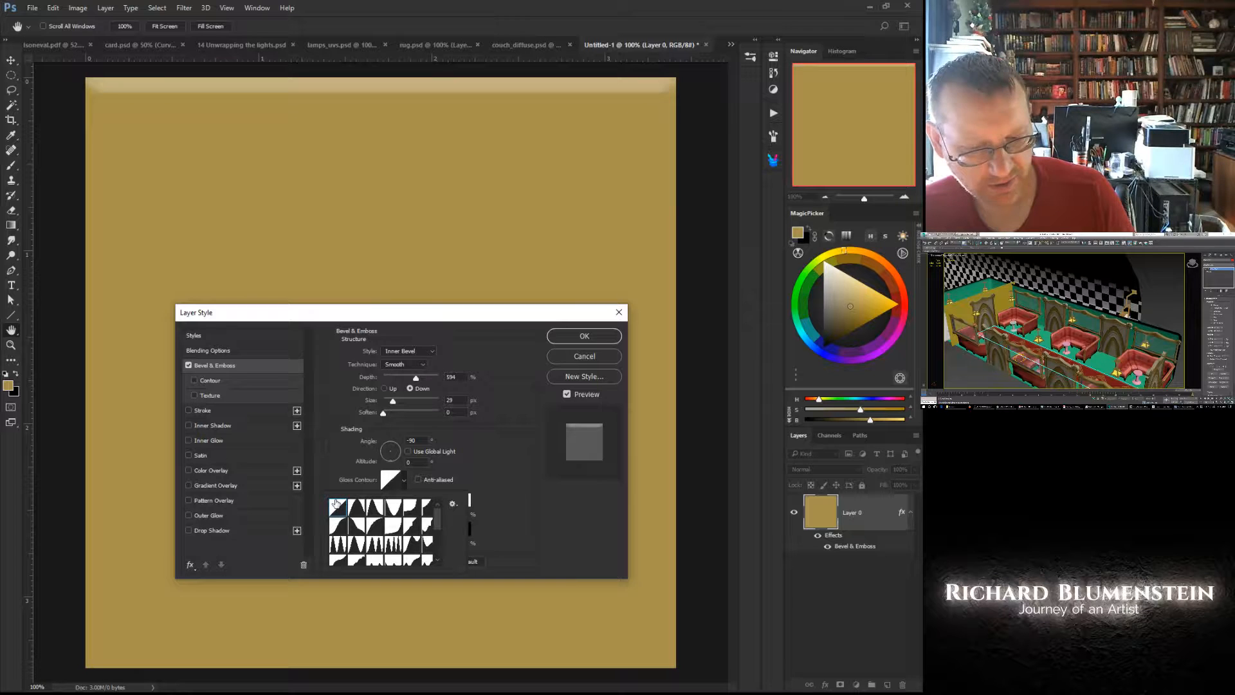
{"action": "left_click", "coordinate": [492, 489]}
{"action": "left_click", "coordinate": [425, 544]}
{"action": "left_click_drag", "start_coordinate": [426, 547], "coordinate": [427, 546]}
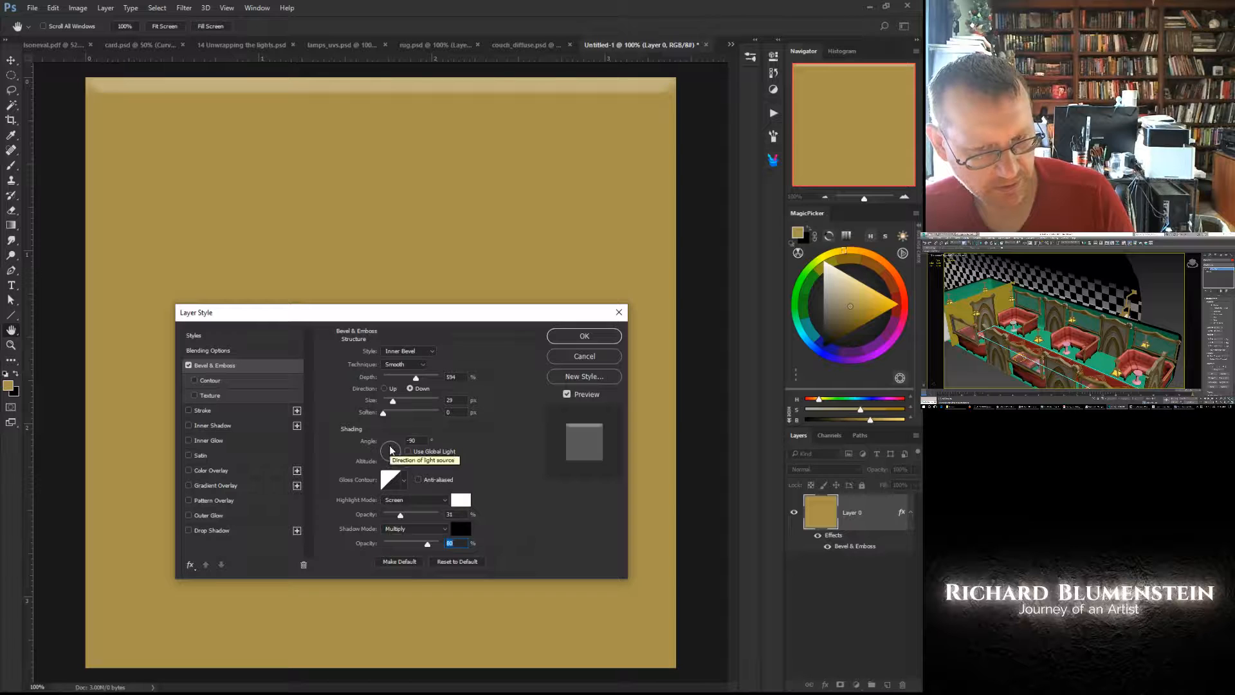
{"action": "left_click_drag", "start_coordinate": [392, 400], "coordinate": [388, 393]}
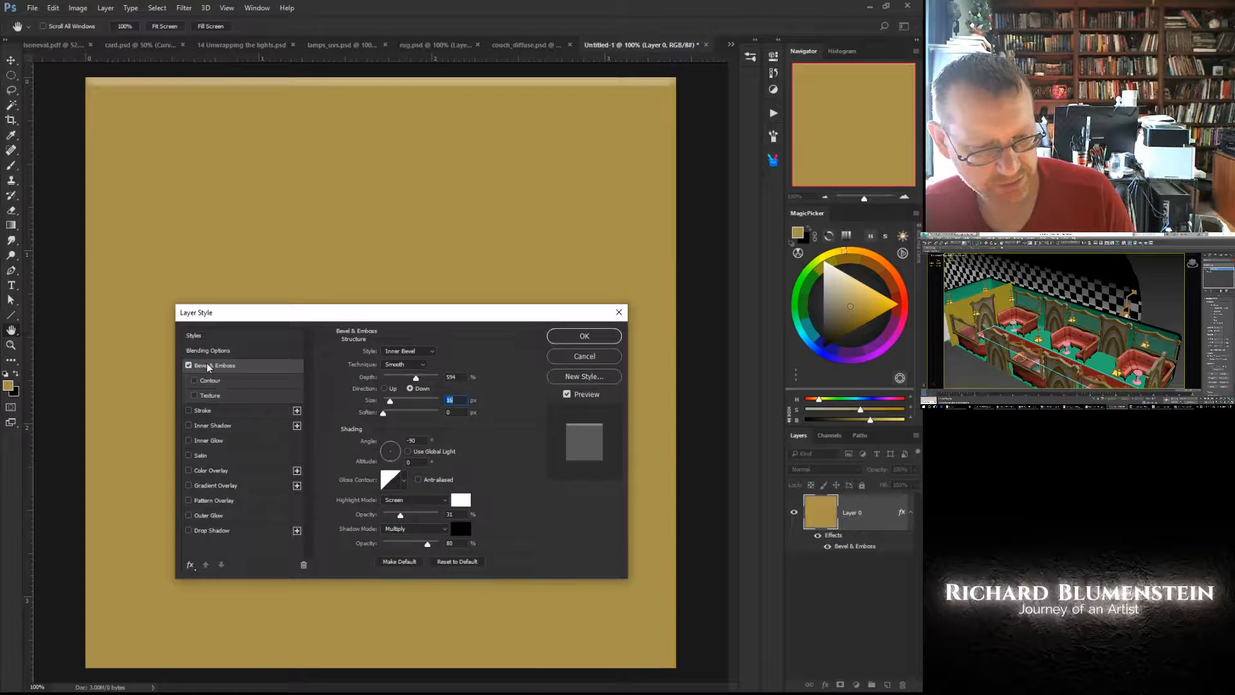
- Reset the bevel to its defaults and set Chisel Hard, 199% depth, 21 px size, 22% highlight opacity and 26% shadow opacity
{"action": "left_click", "coordinate": [449, 562]}
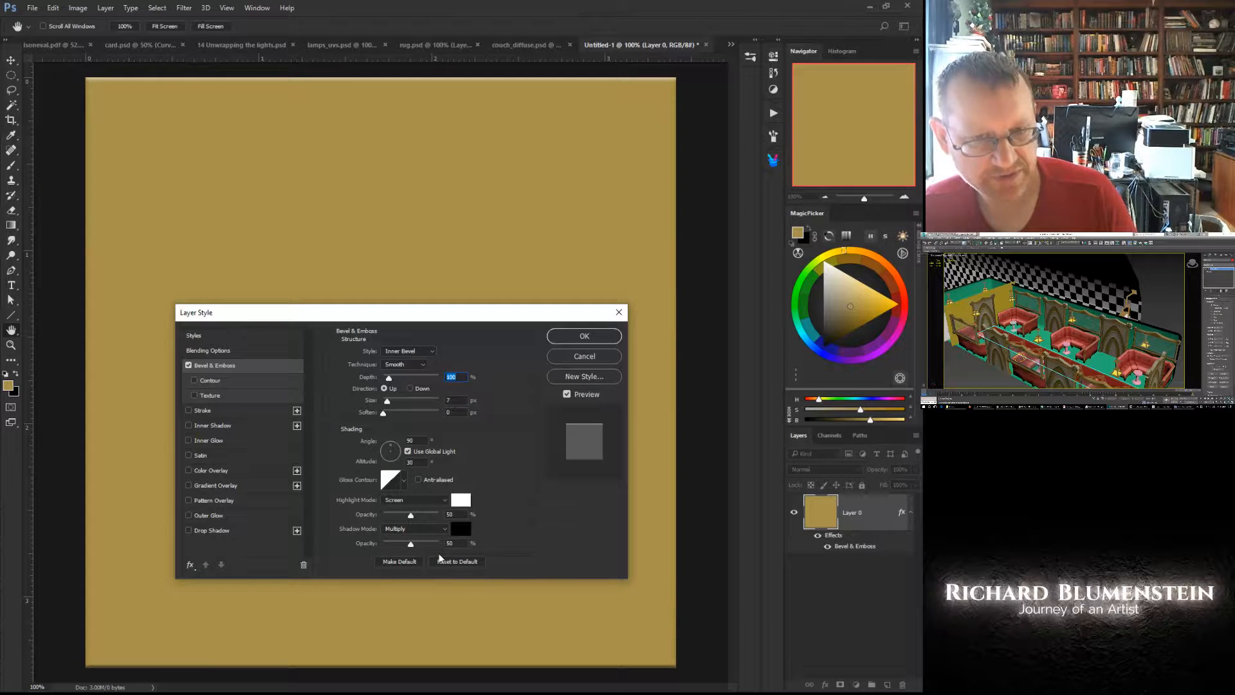
{"action": "left_click", "coordinate": [396, 365]}
{"action": "left_click", "coordinate": [396, 373]}
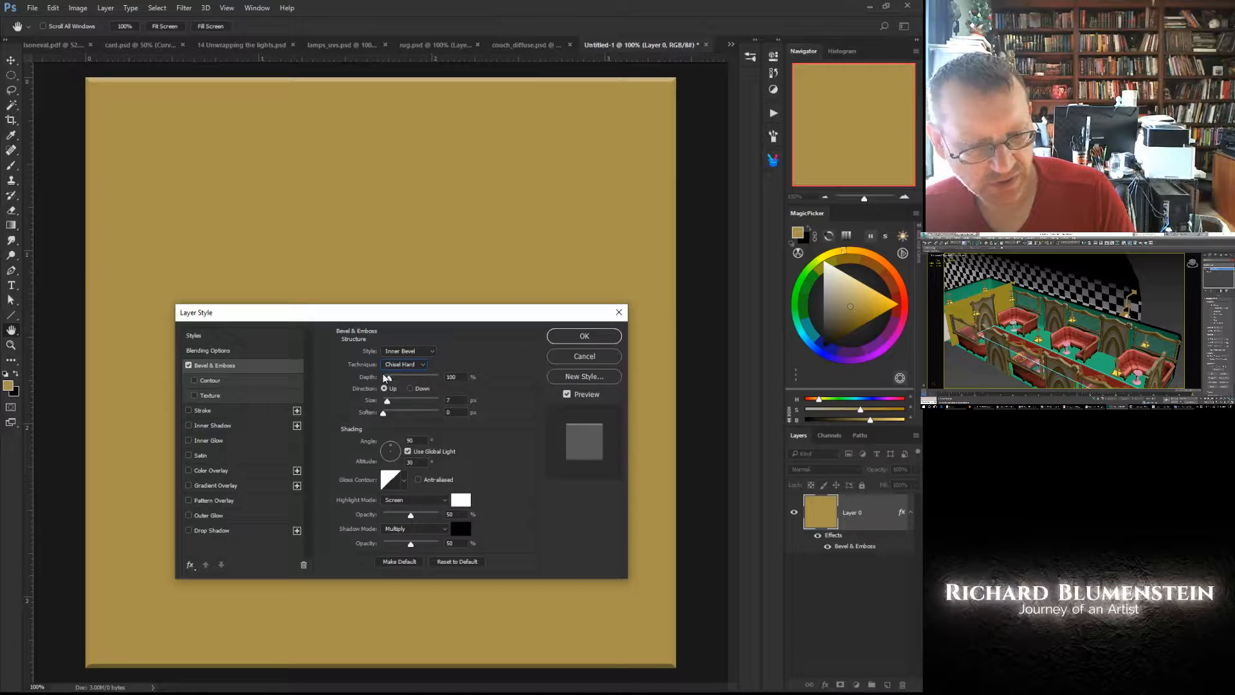
{"action": "left_click_drag", "start_coordinate": [388, 378], "coordinate": [395, 379]}
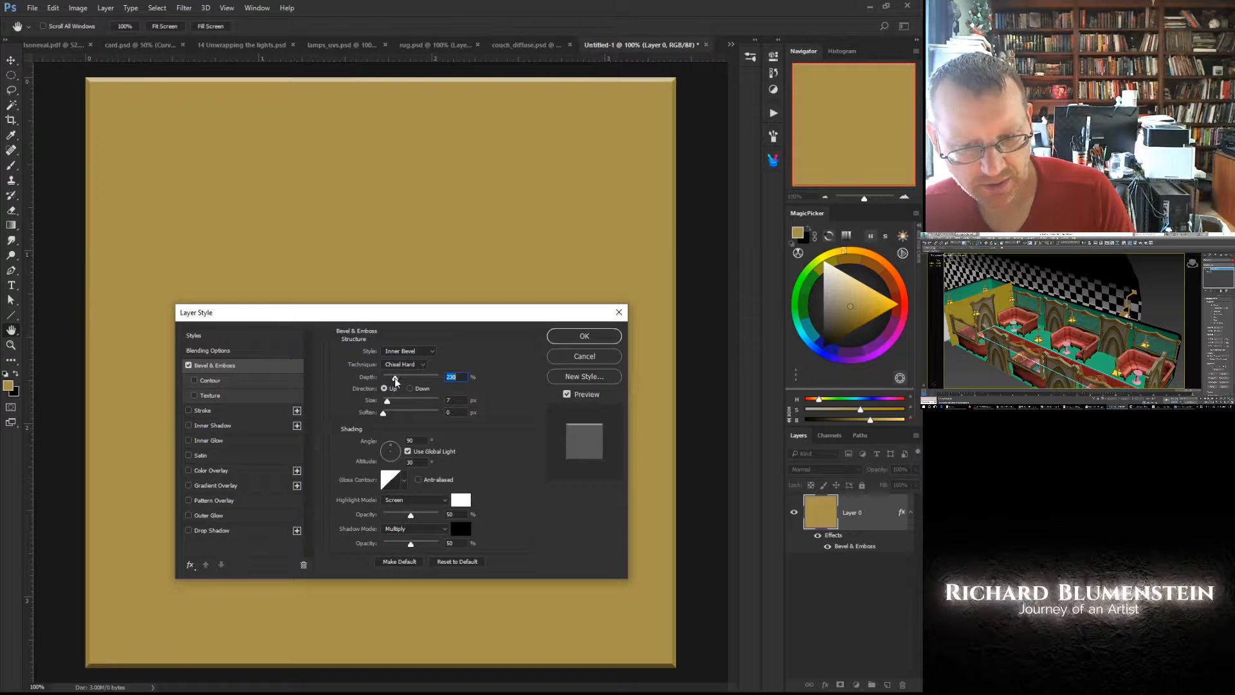
{"action": "left_click_drag", "start_coordinate": [388, 401], "coordinate": [392, 401]}
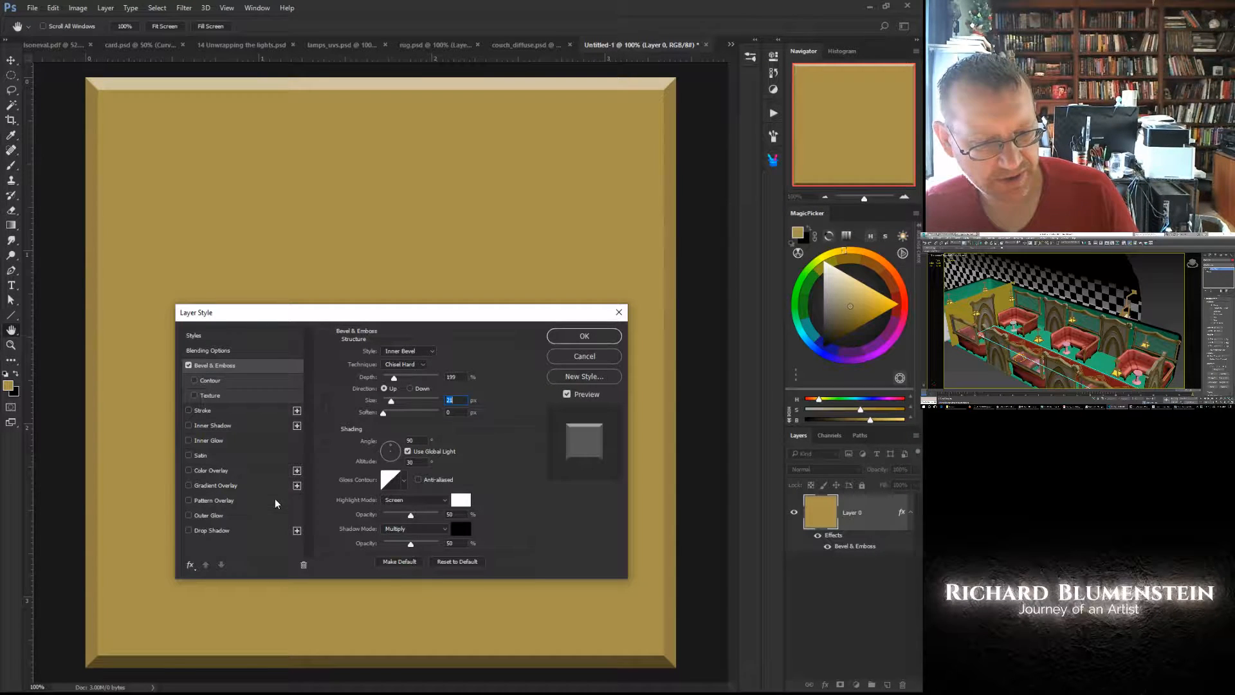
{"action": "left_click_drag", "start_coordinate": [411, 515], "coordinate": [399, 545]}
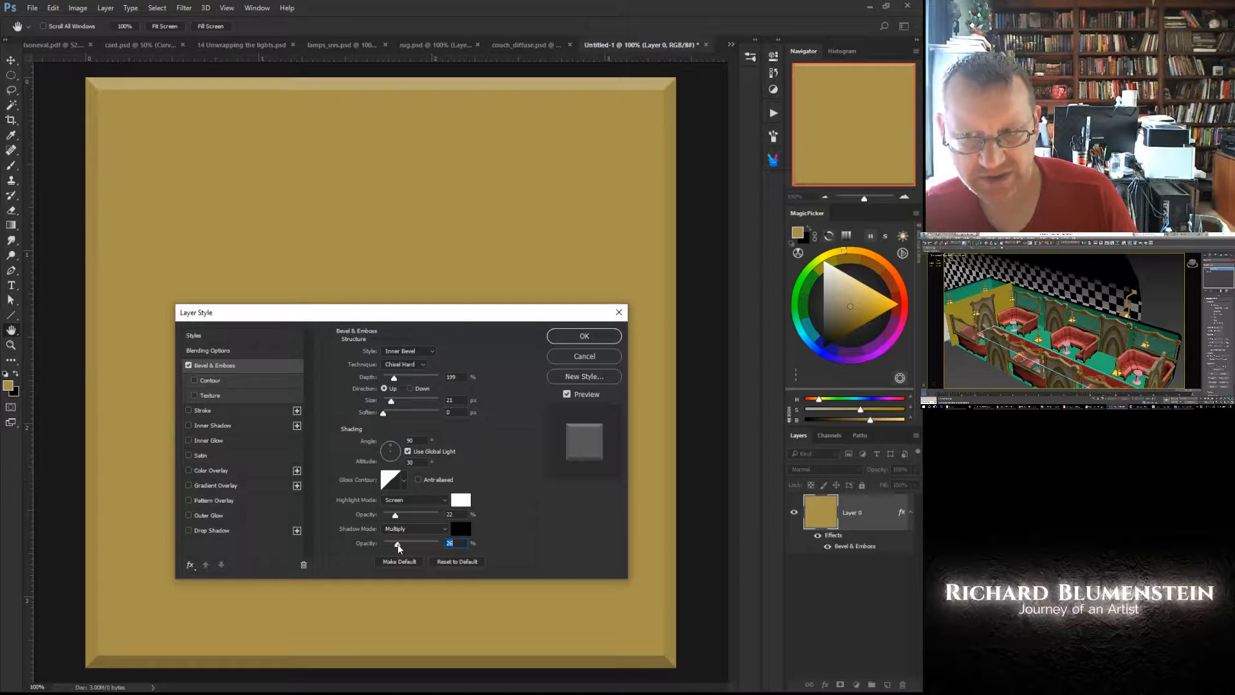
- Try a grainy grey Pattern Overlay at very low opacity on the gold layer, and turn it off again
{"action": "left_click", "coordinate": [188, 499]}
{"action": "left_click", "coordinate": [205, 500]}
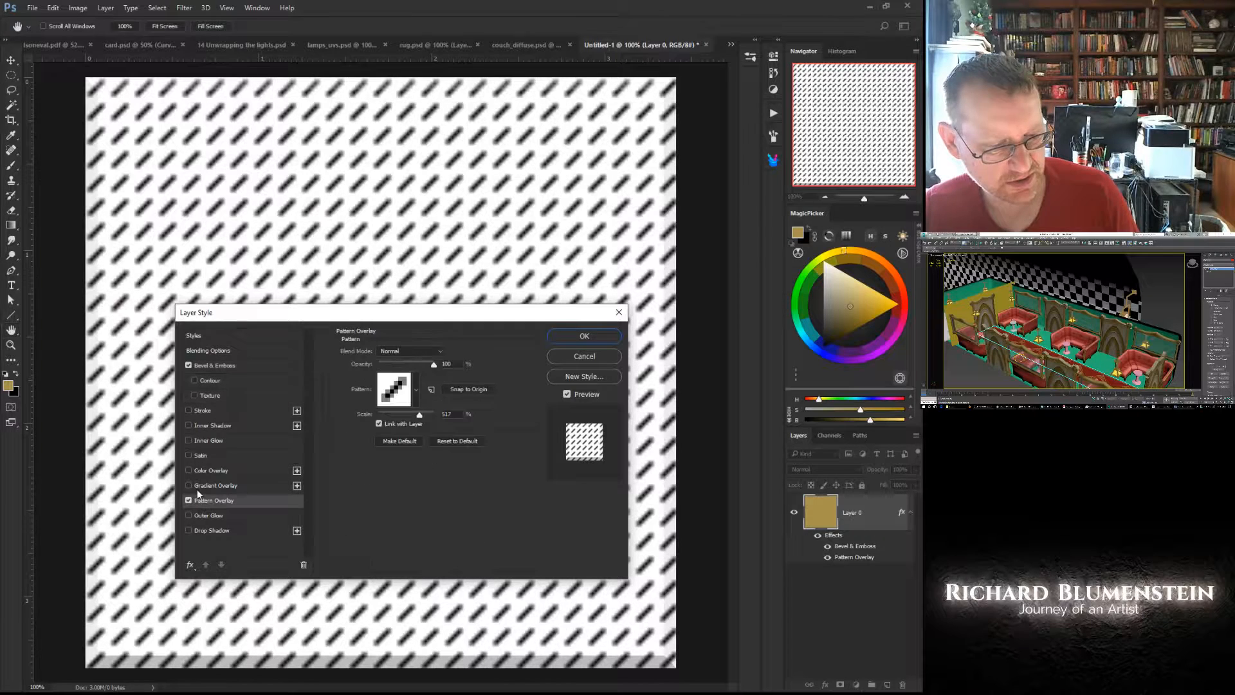
{"action": "left_click", "coordinate": [416, 391]}
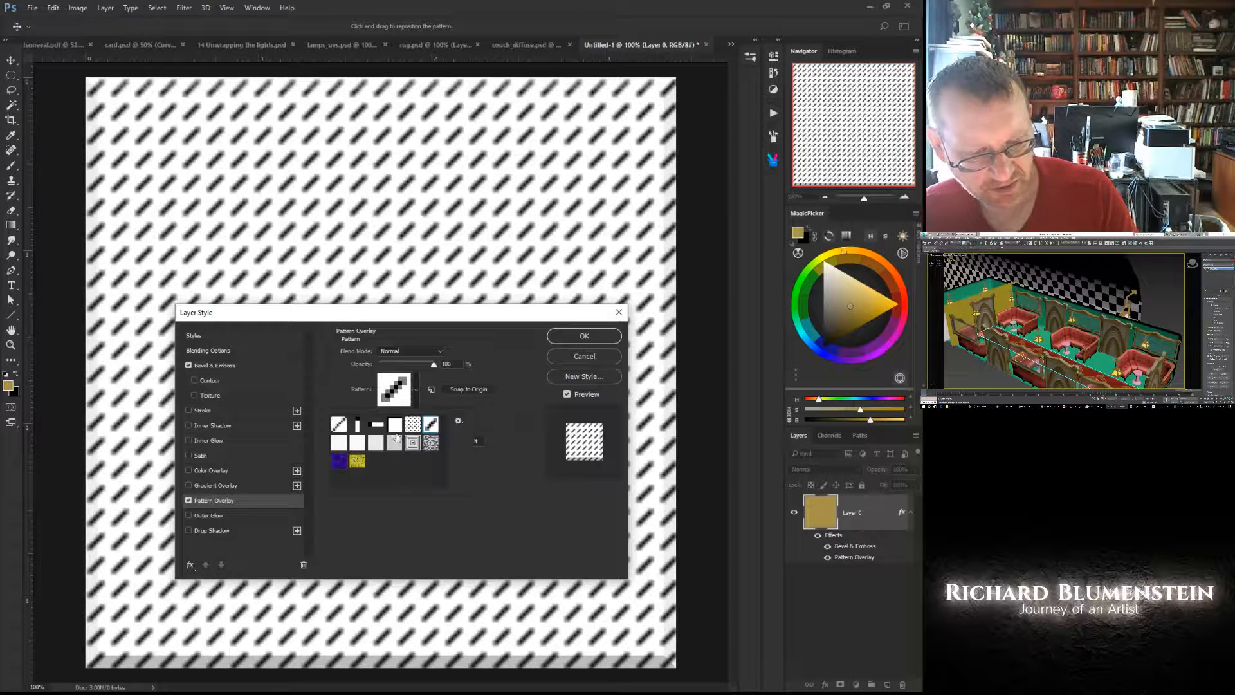
{"action": "left_click", "coordinate": [391, 448]}
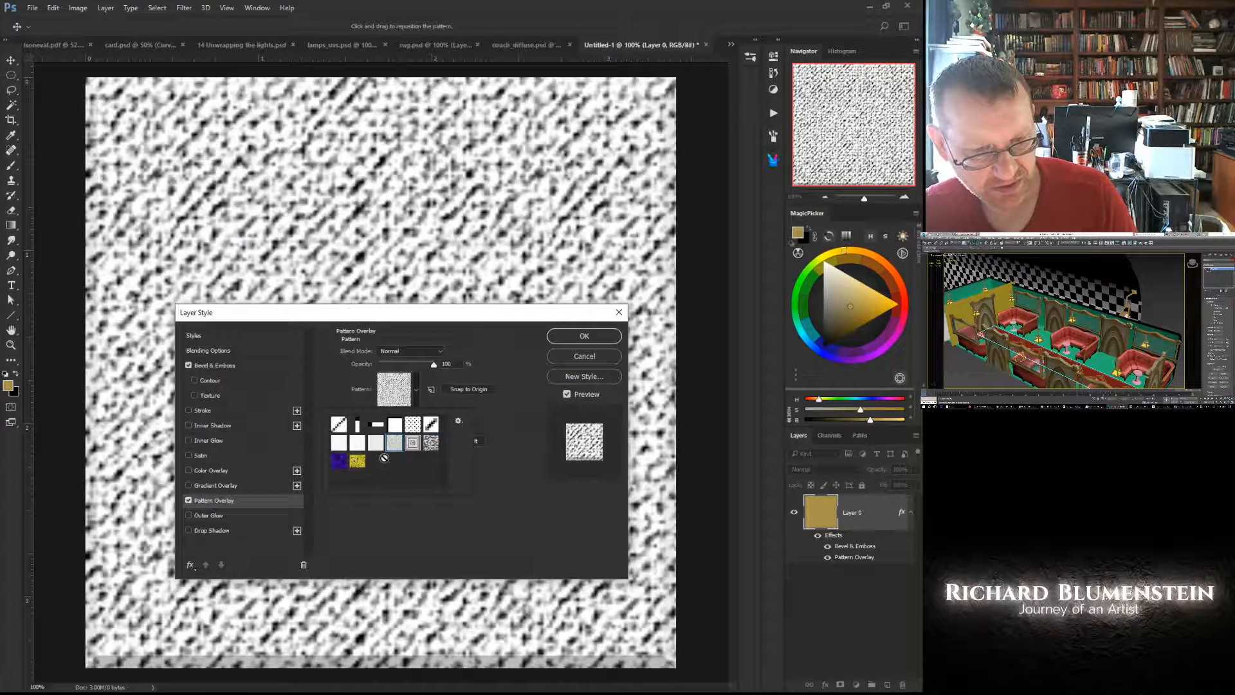
{"action": "left_click_drag", "start_coordinate": [385, 367], "coordinate": [381, 366]}
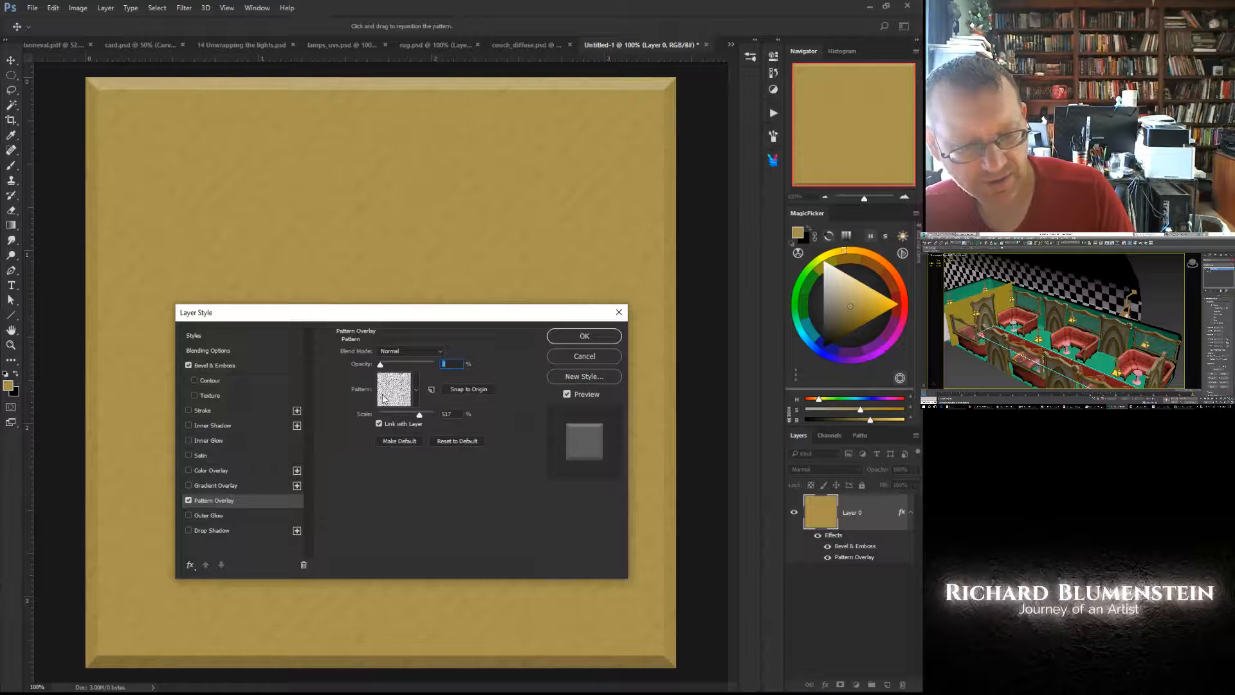
{"action": "left_click", "coordinate": [189, 500]}
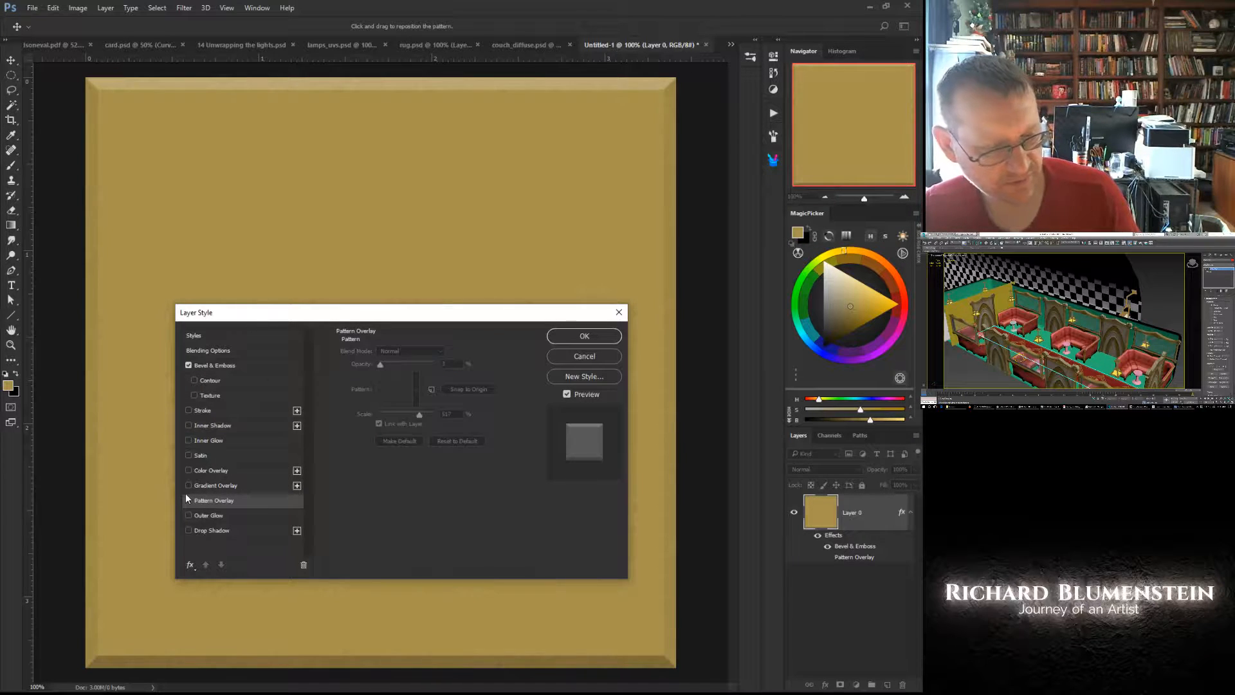
- Apply the layer style and add a new empty layer above the gold layer
{"action": "left_click", "coordinate": [574, 335]}
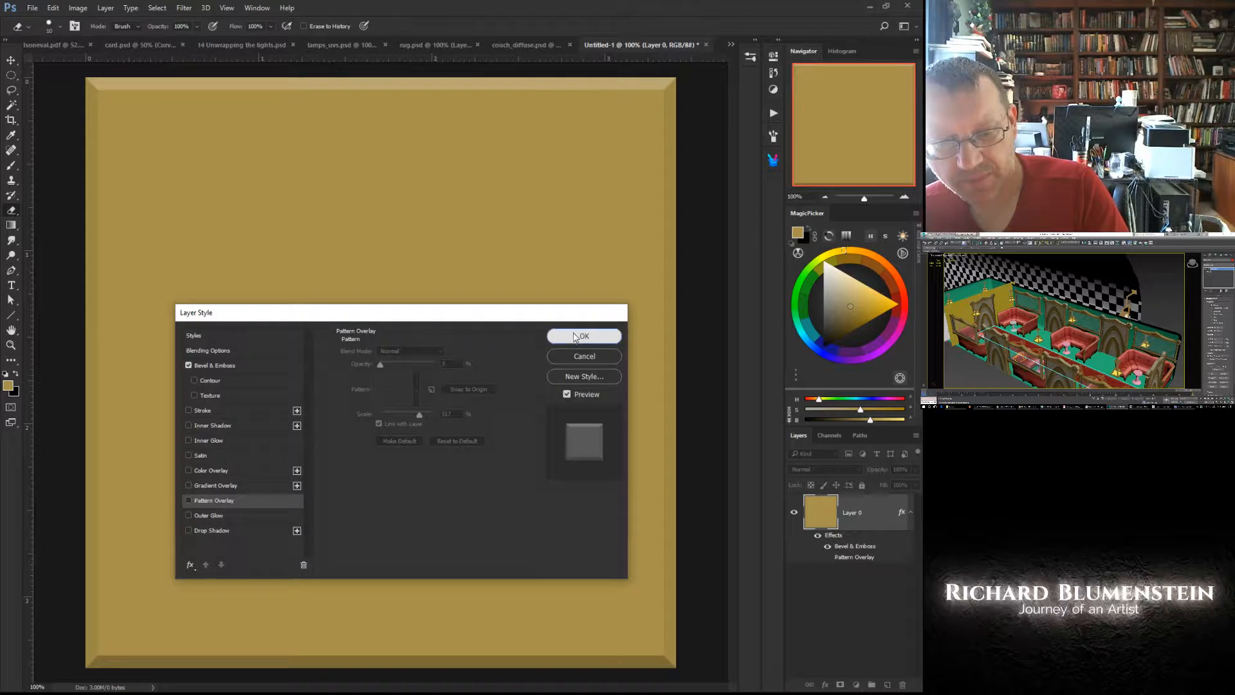
{"action": "right_click", "coordinate": [524, 538]}
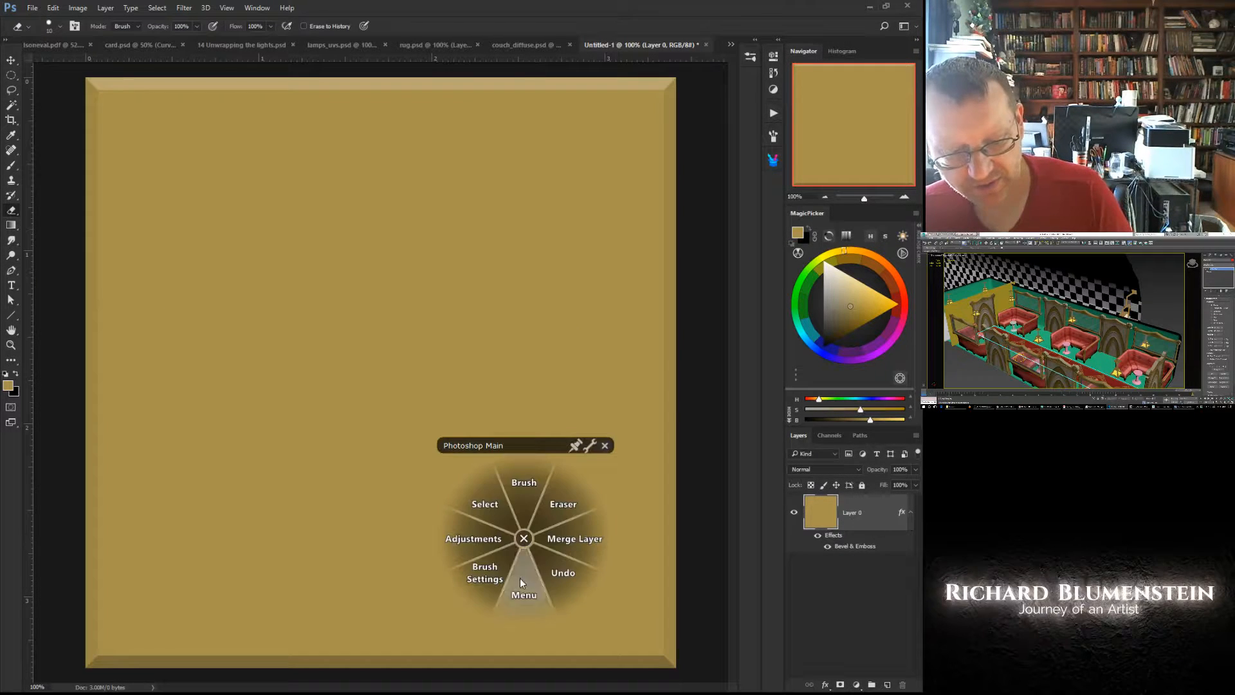
{"action": "left_click", "coordinate": [520, 575]}
{"action": "left_click", "coordinate": [512, 524]}
{"action": "left_click", "coordinate": [560, 215]}
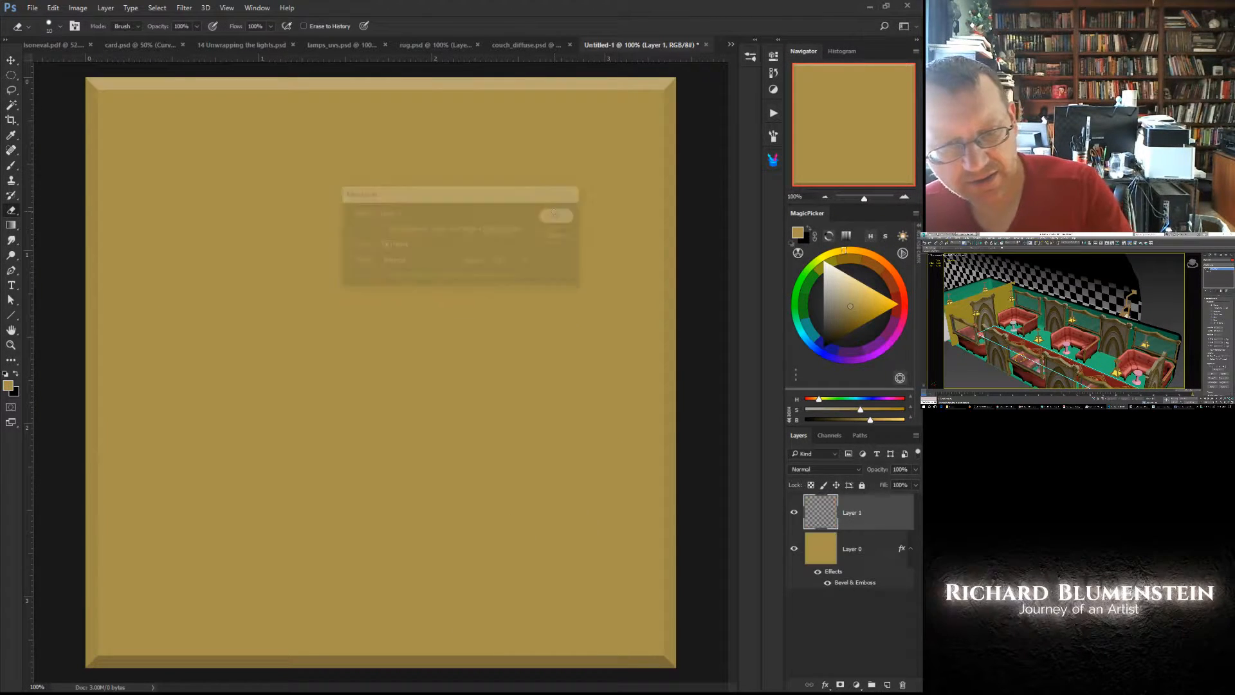
{"action": "key", "text": "bracketright"}
{"action": "key", "text": "bracketright"}
{"action": "key", "text": "bracketright"}
{"action": "key", "text": "bracketright"}
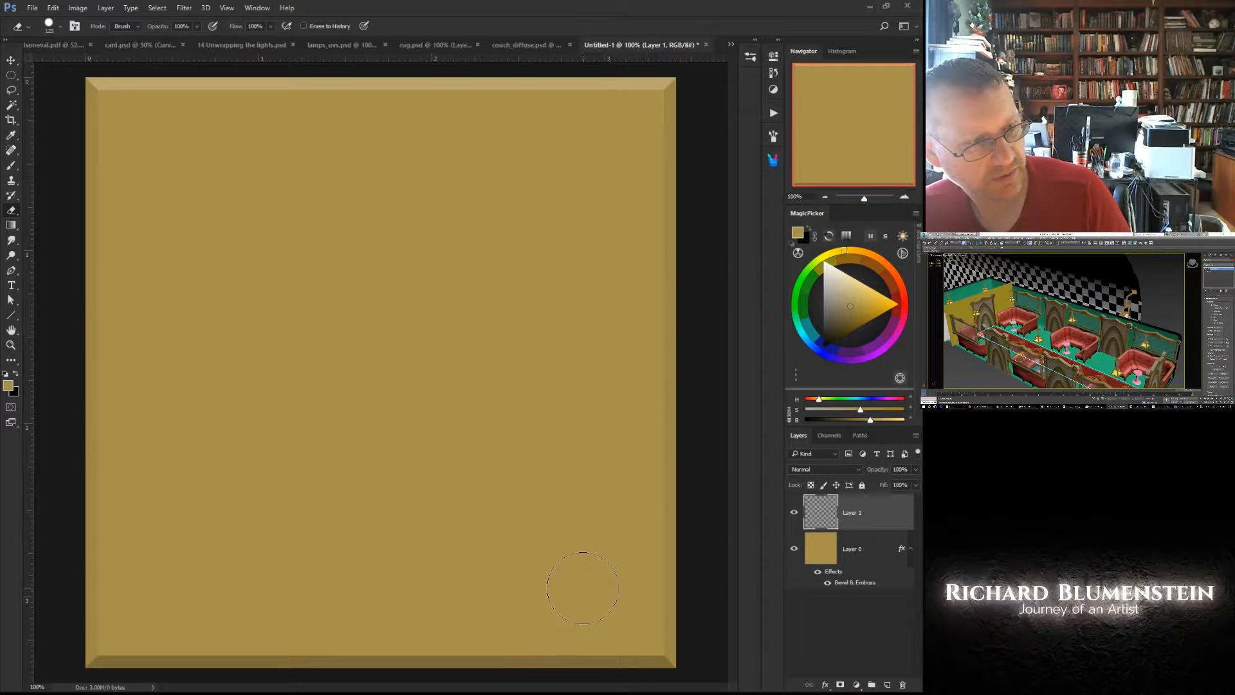
- Stamp a single gold dot near the panel's upper-right corner on the new layer with an 81 px hard round brush
{"action": "middle_click", "coordinate": [580, 588]}
{"action": "left_click", "coordinate": [577, 557]}
{"action": "right_click", "coordinate": [578, 548]}
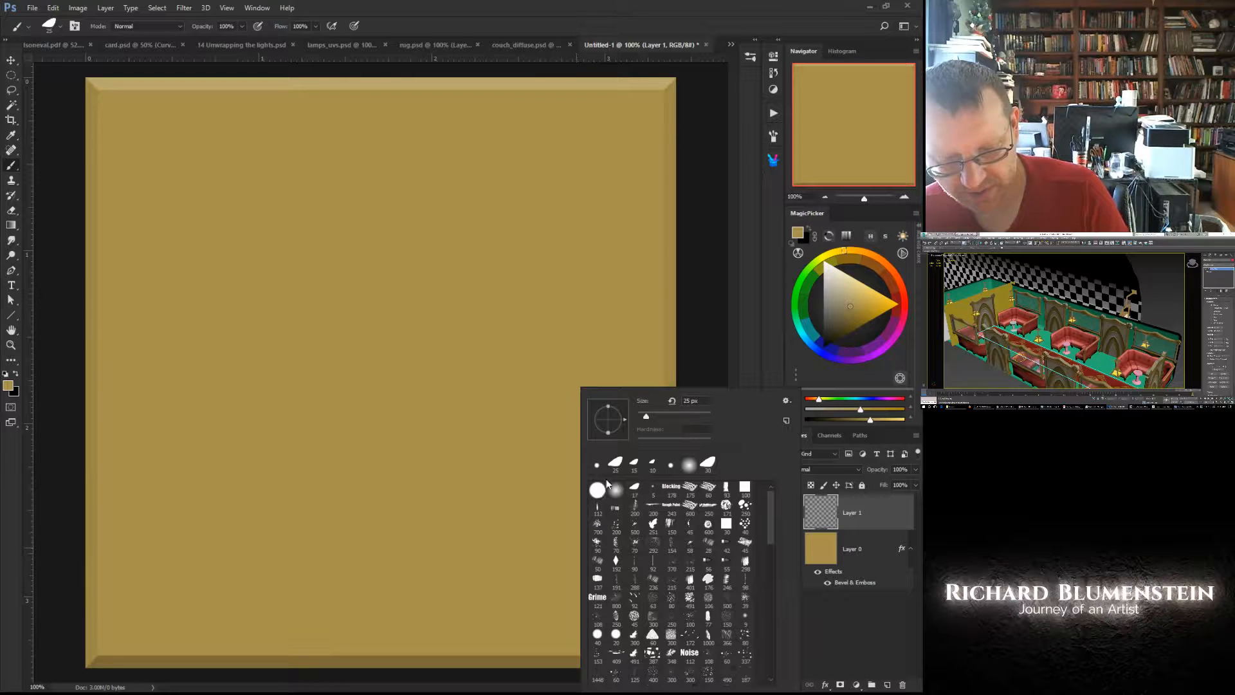
{"action": "left_click", "coordinate": [597, 490]}
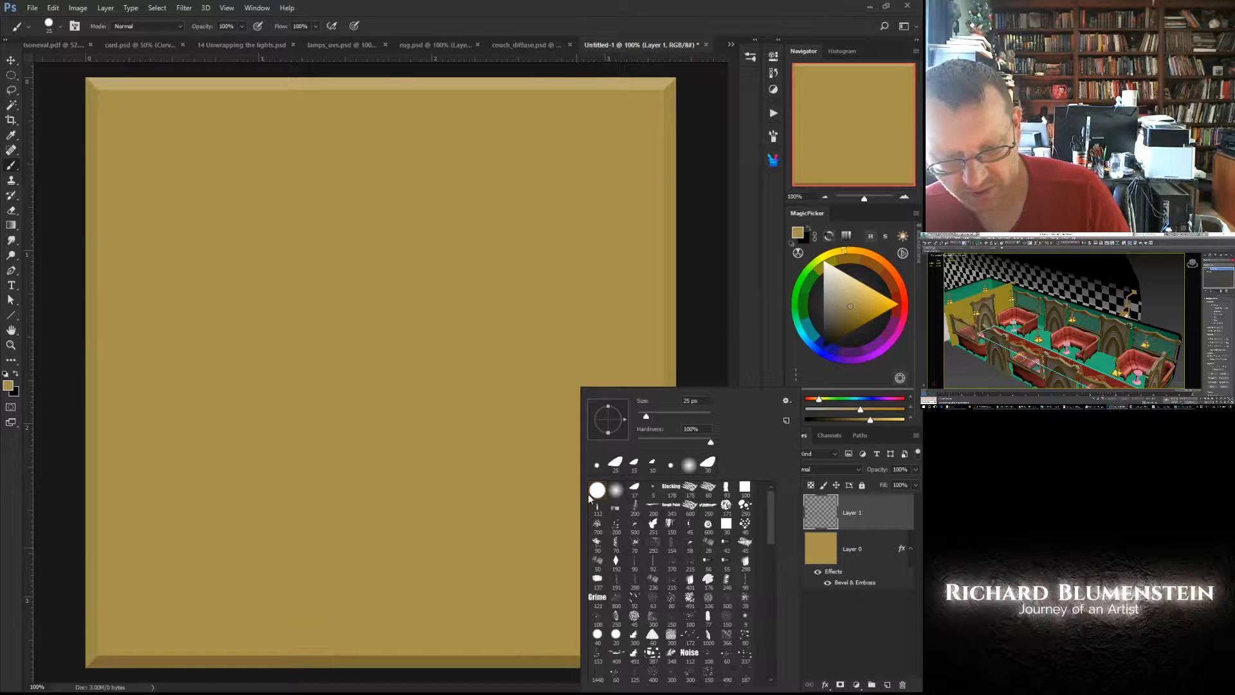
{"action": "left_click_drag", "start_coordinate": [646, 416], "coordinate": [666, 417]}
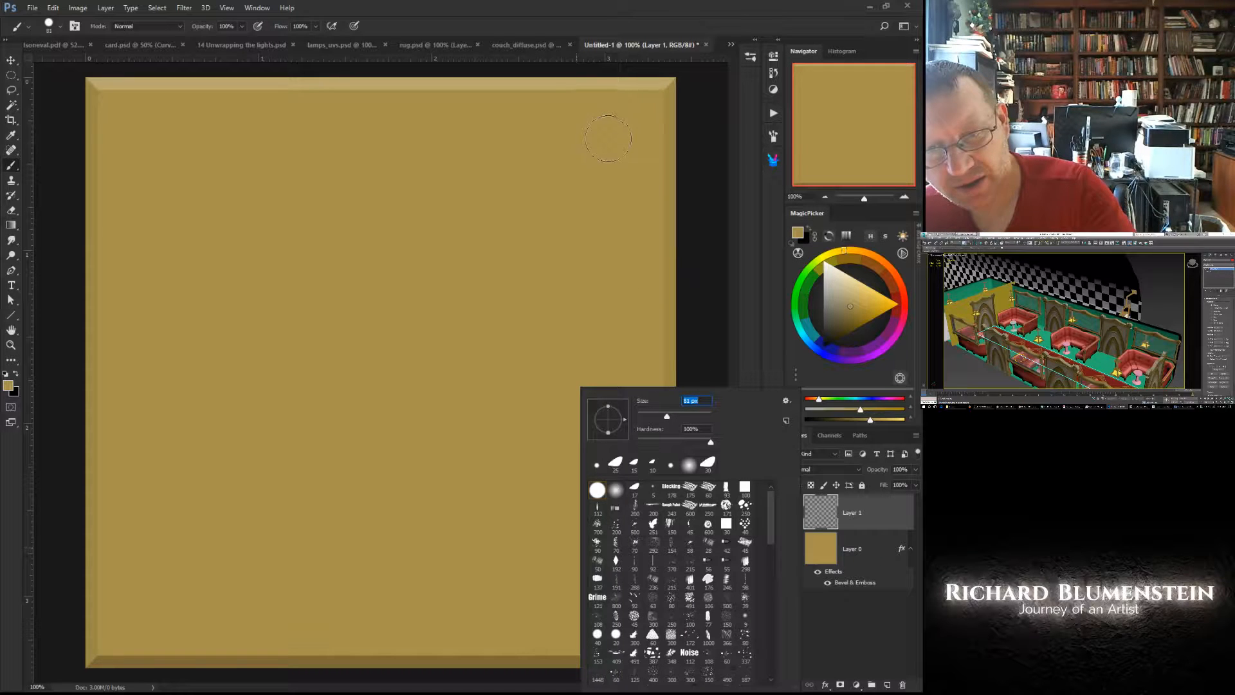
{"action": "left_click", "coordinate": [607, 139]}
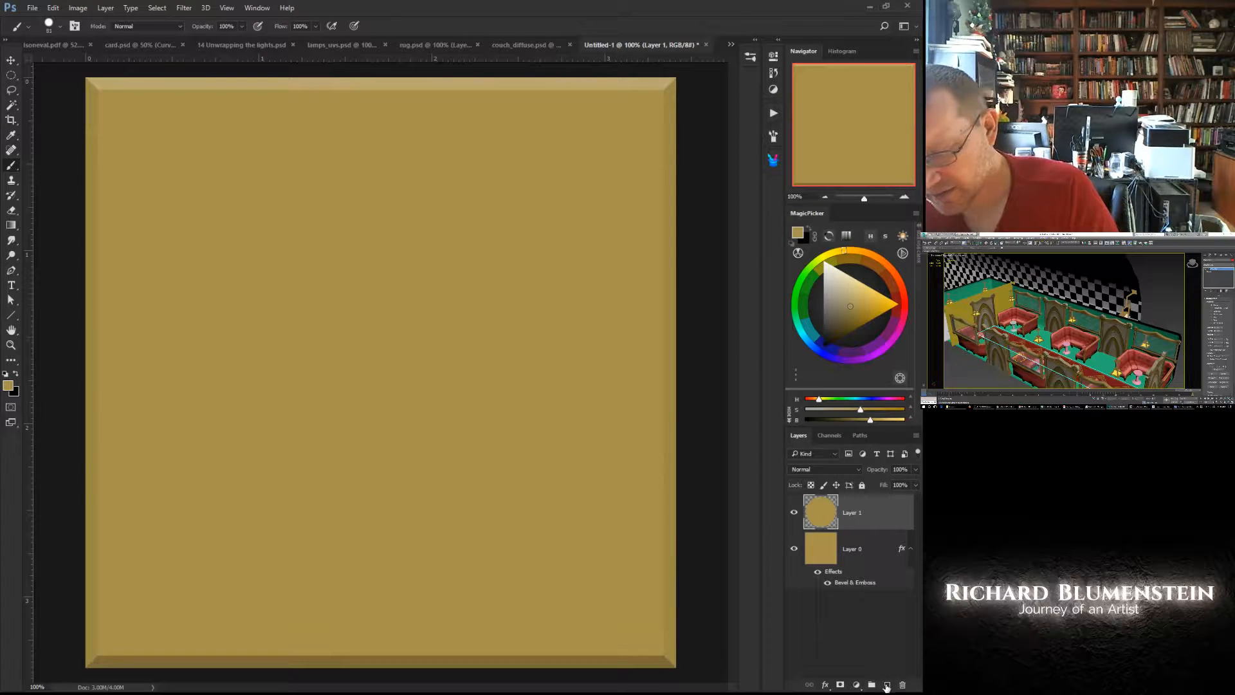
- Add an inner Bevel & Emboss to the dot layer with the Smooth technique and a 35 px size
{"action": "left_click", "coordinate": [825, 685]}
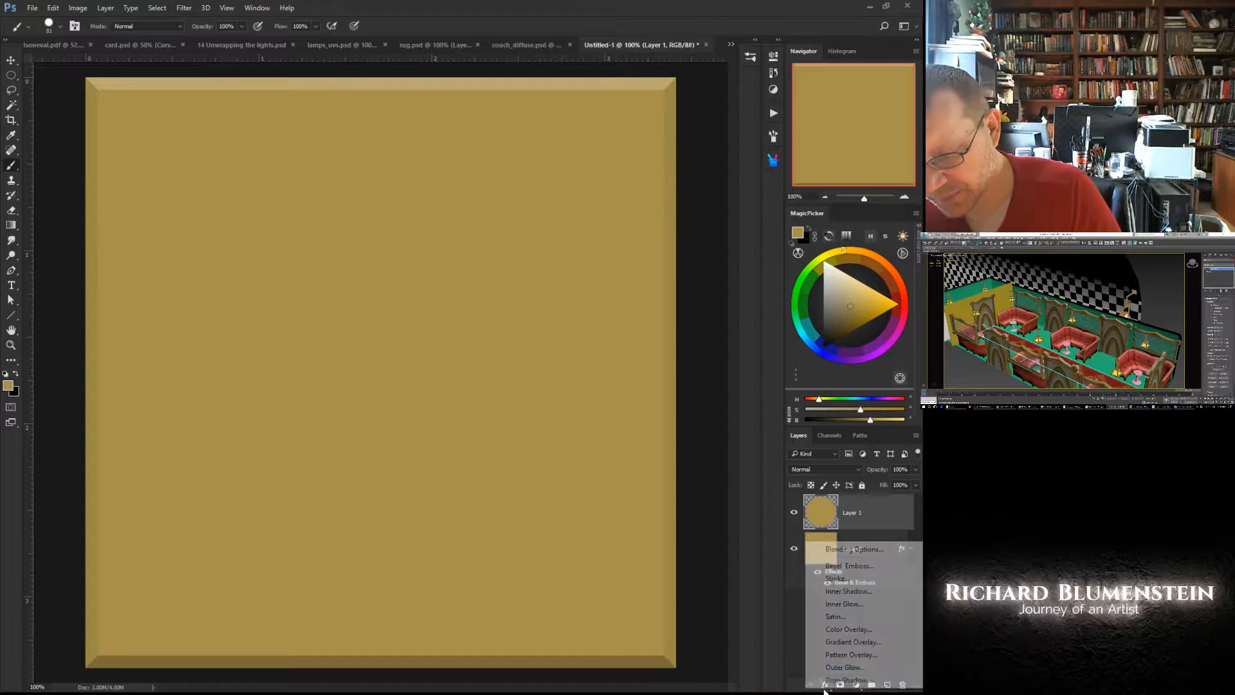
{"action": "left_click", "coordinate": [832, 566]}
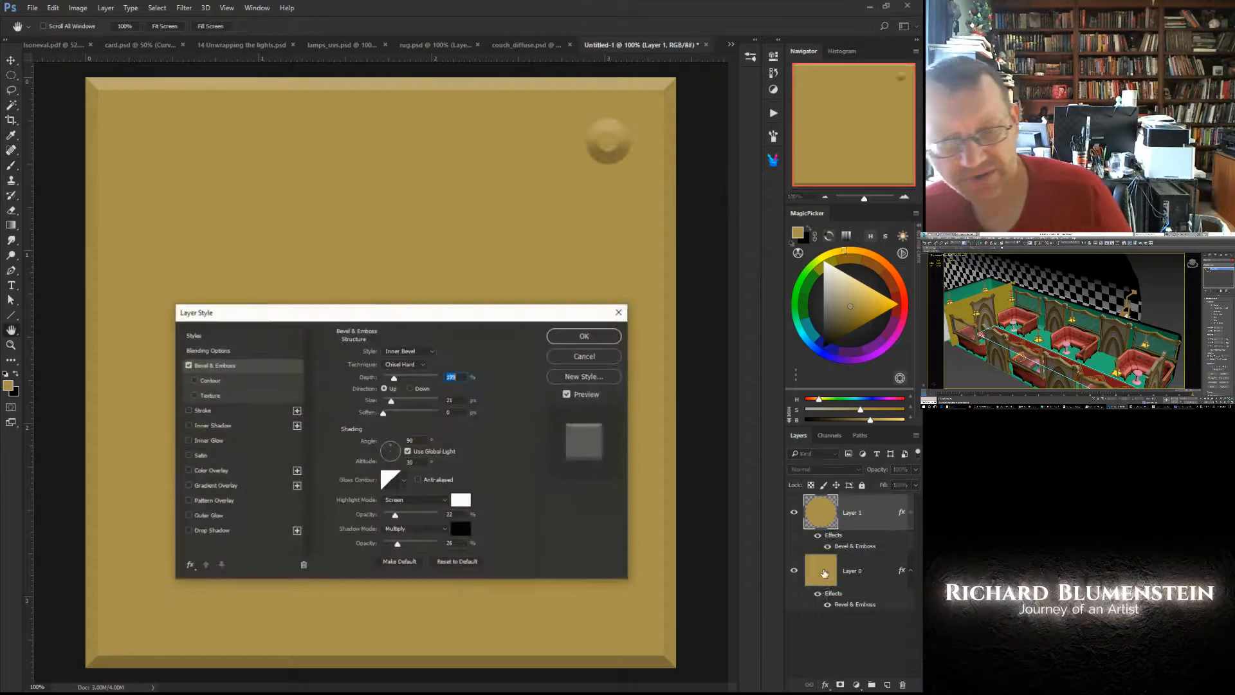
{"action": "left_click", "coordinate": [403, 365]}
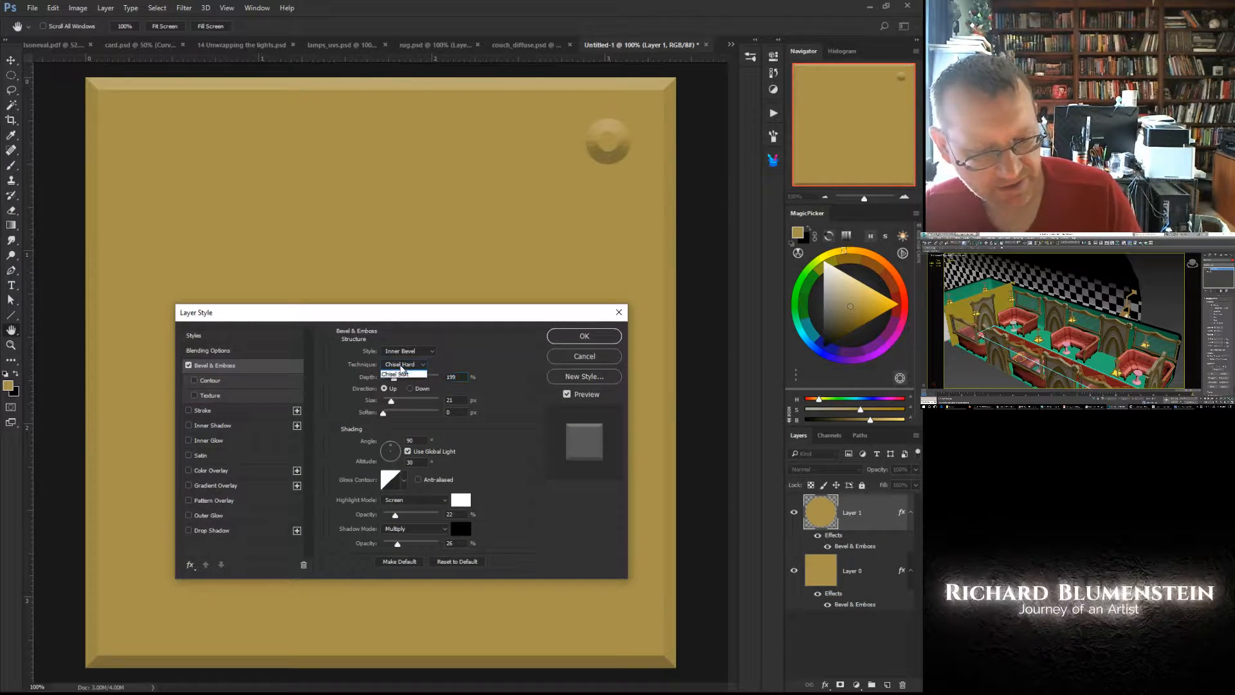
{"action": "left_click", "coordinate": [393, 379]}
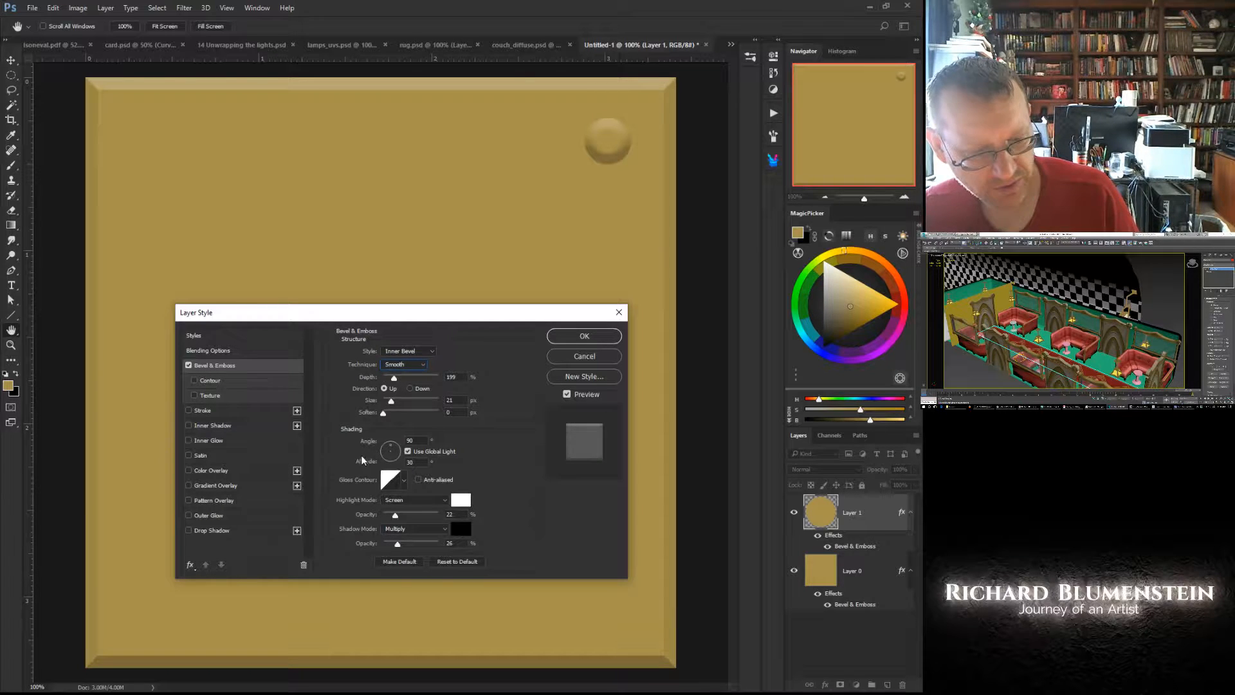
{"action": "left_click_drag", "start_coordinate": [391, 400], "coordinate": [395, 403]}
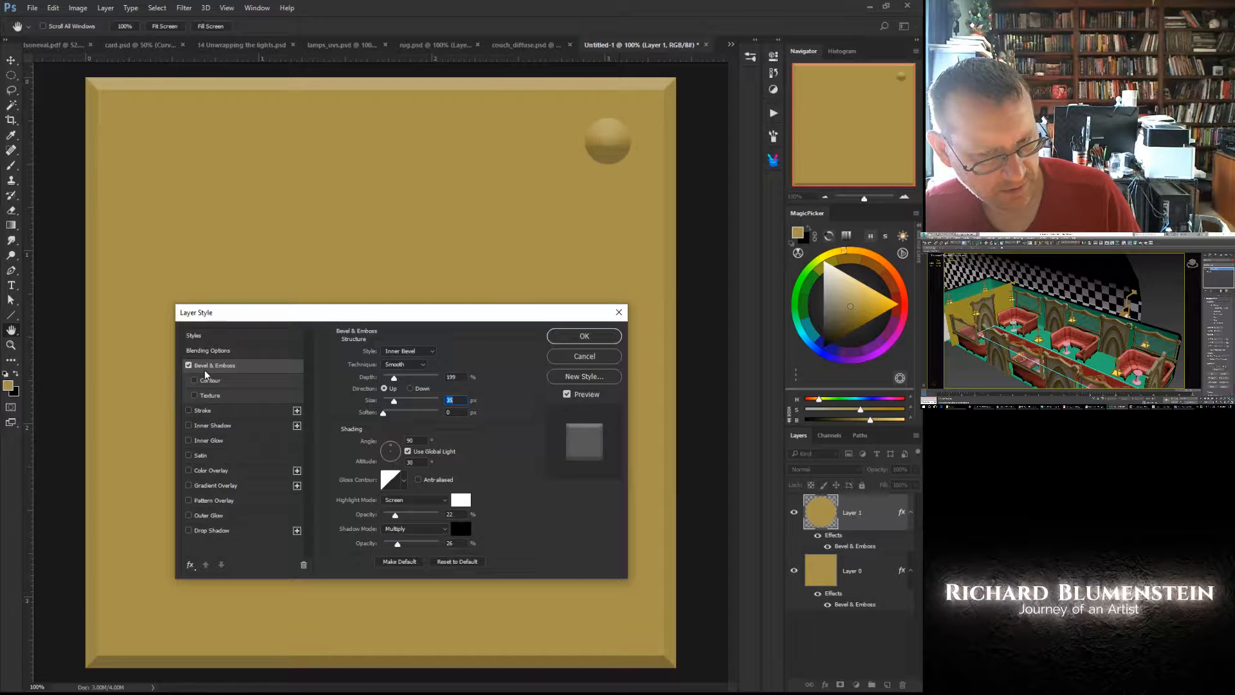
{"action": "left_click", "coordinate": [570, 339]}
- Duplicate the dot layer and change the copy's bevel to Outer Bevel, direction Down, with 74% depth
{"action": "left_click_drag", "start_coordinate": [821, 514], "coordinate": [887, 682]}
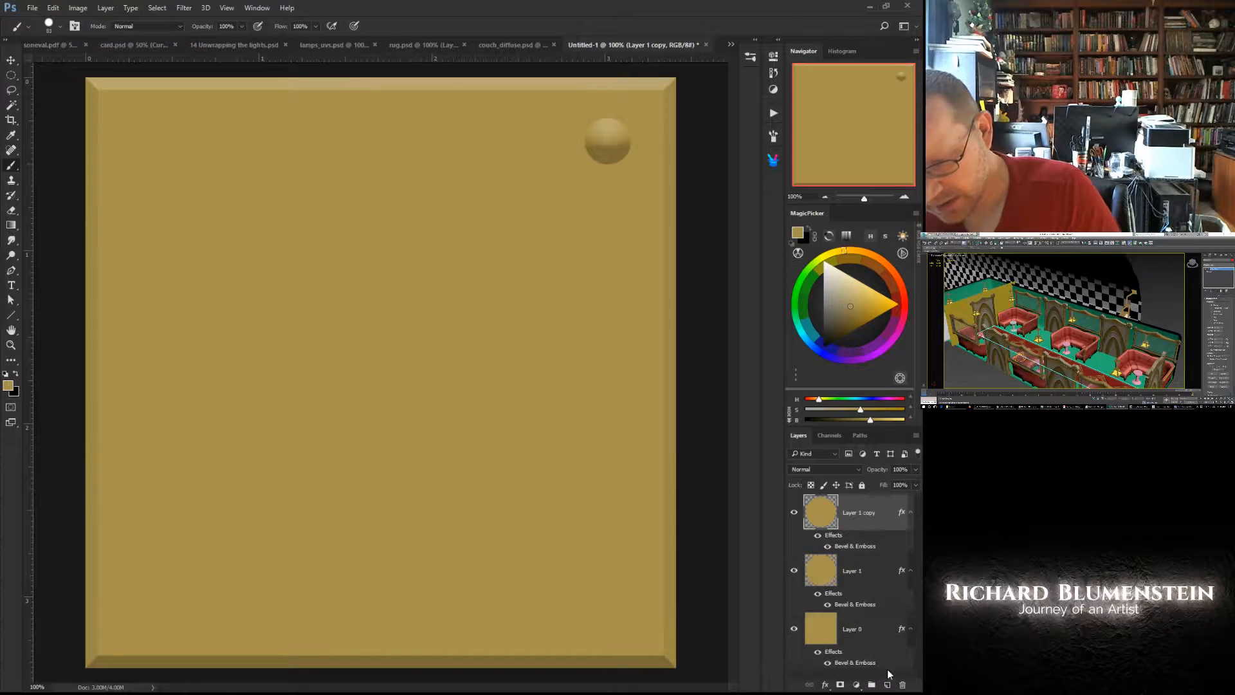
{"action": "double_click", "coordinate": [845, 547]}
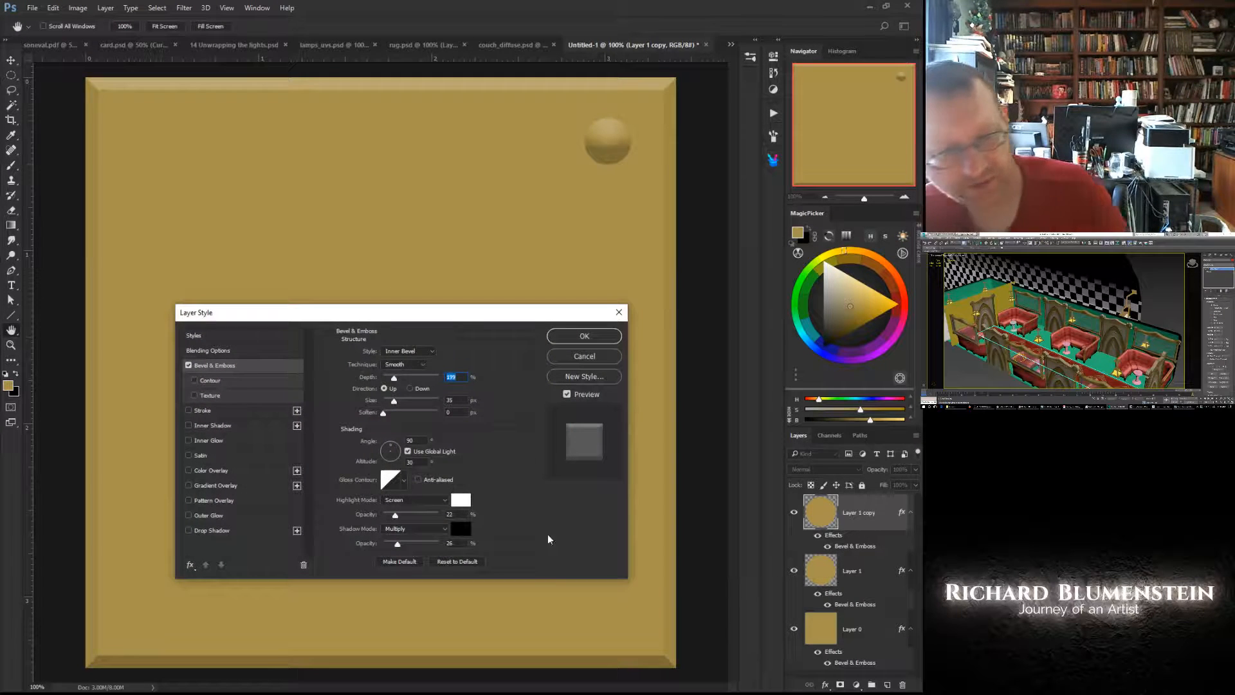
{"action": "left_click", "coordinate": [407, 351]}
{"action": "left_click", "coordinate": [390, 362]}
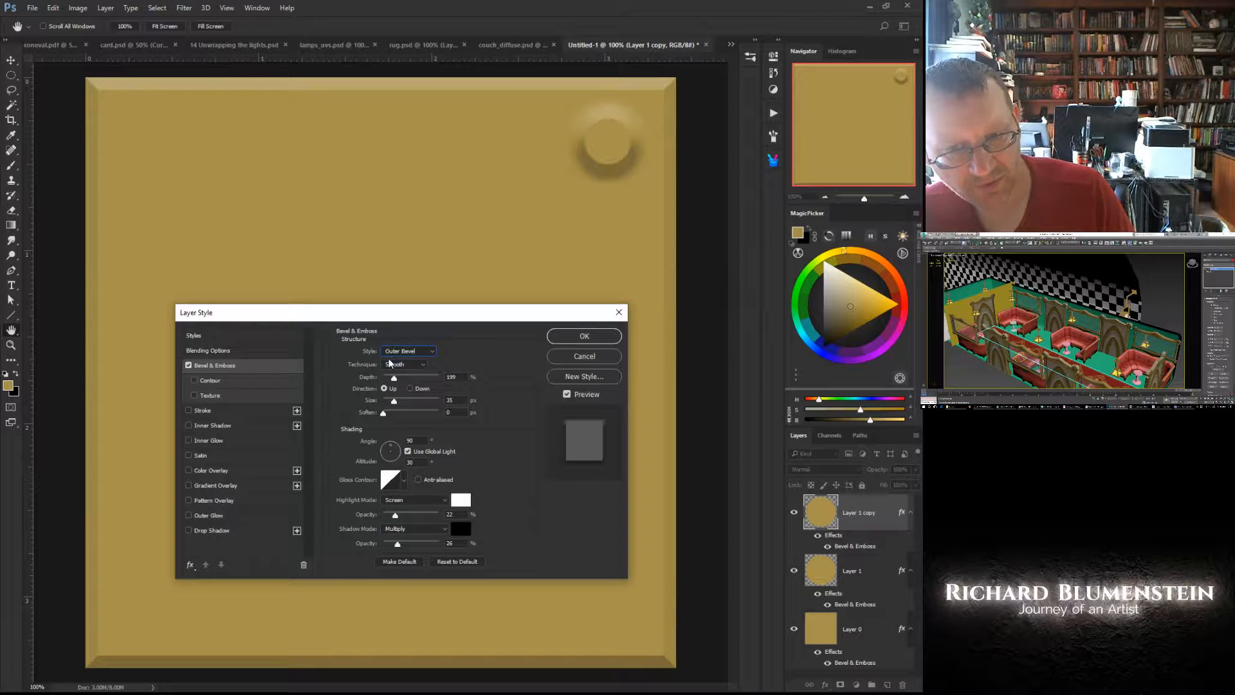
{"action": "left_click", "coordinate": [410, 388]}
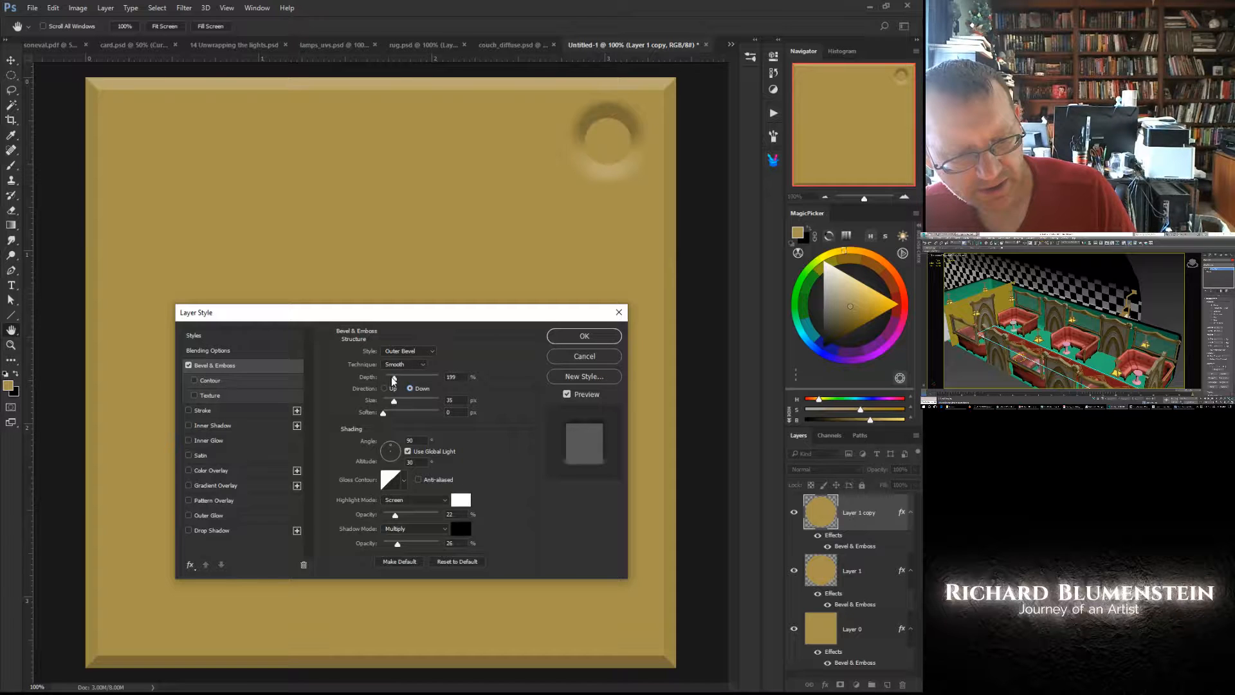
{"action": "left_click_drag", "start_coordinate": [394, 379], "coordinate": [387, 381]}
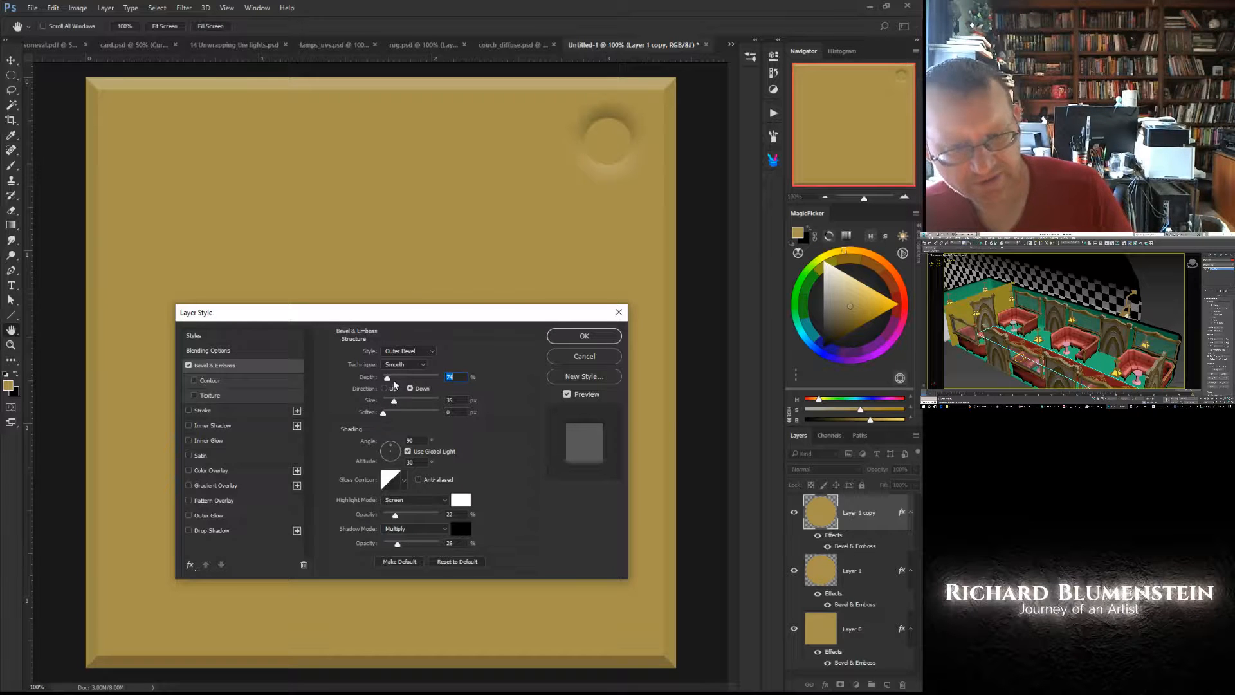
{"action": "left_click", "coordinate": [566, 336]}
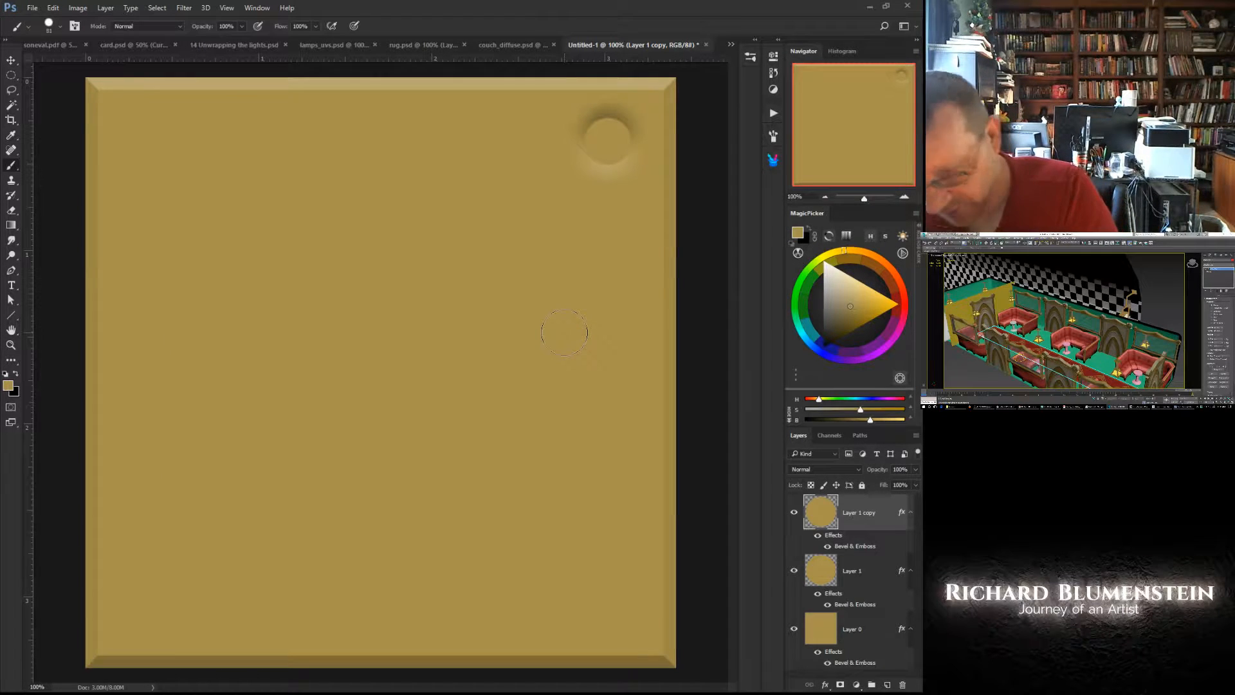
- Move the copied dot layer beneath the original dot layer and merge the two into one layer
{"action": "left_click_drag", "start_coordinate": [821, 514], "coordinate": [819, 600]}
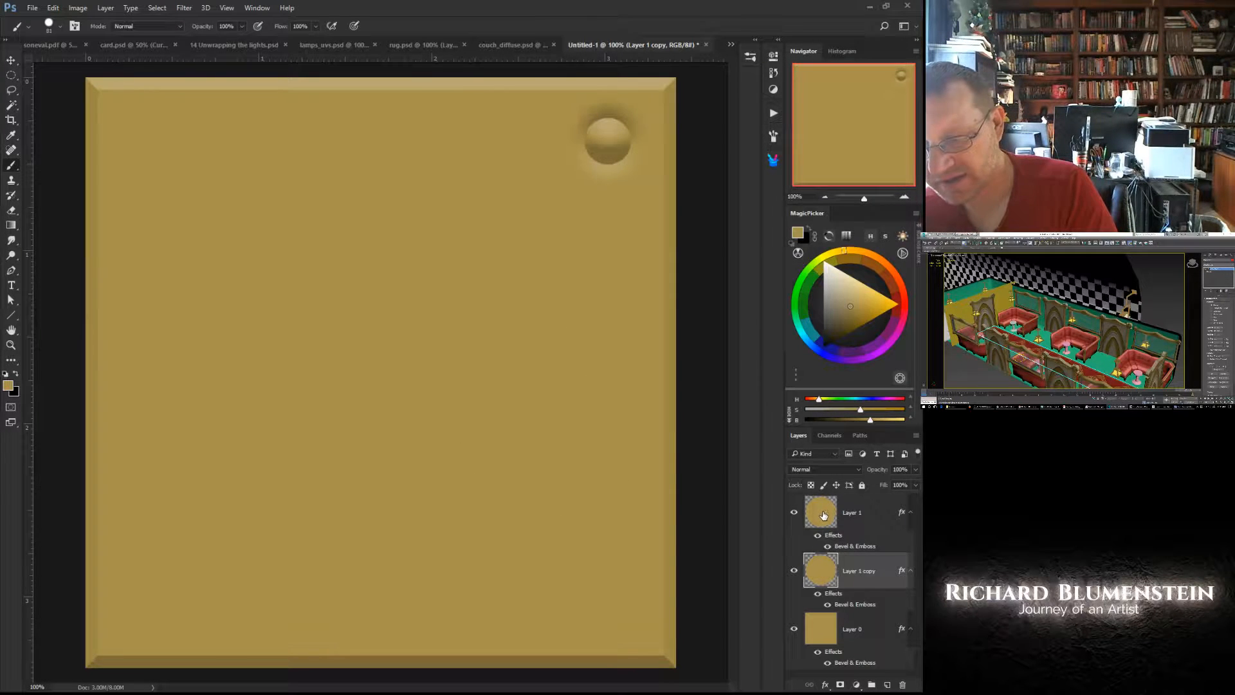
{"action": "left_click", "coordinate": [824, 515]}
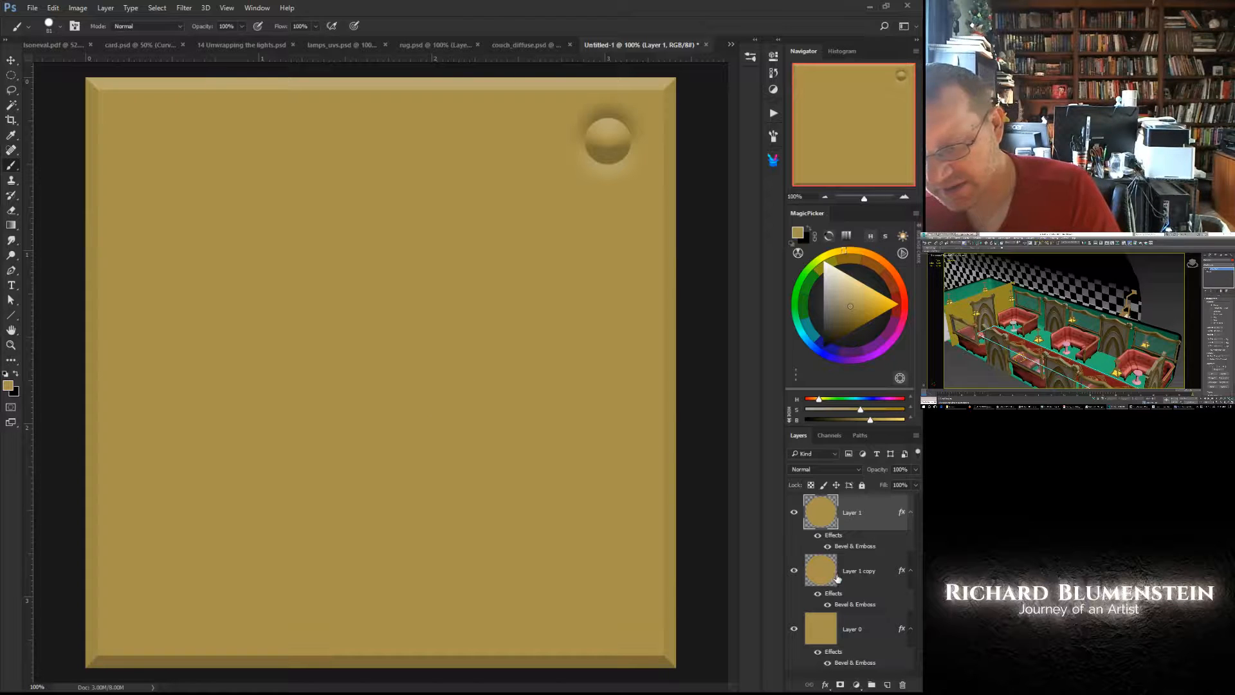
{"action": "right_click", "coordinate": [478, 421]}
{"action": "left_click", "coordinate": [515, 421]}
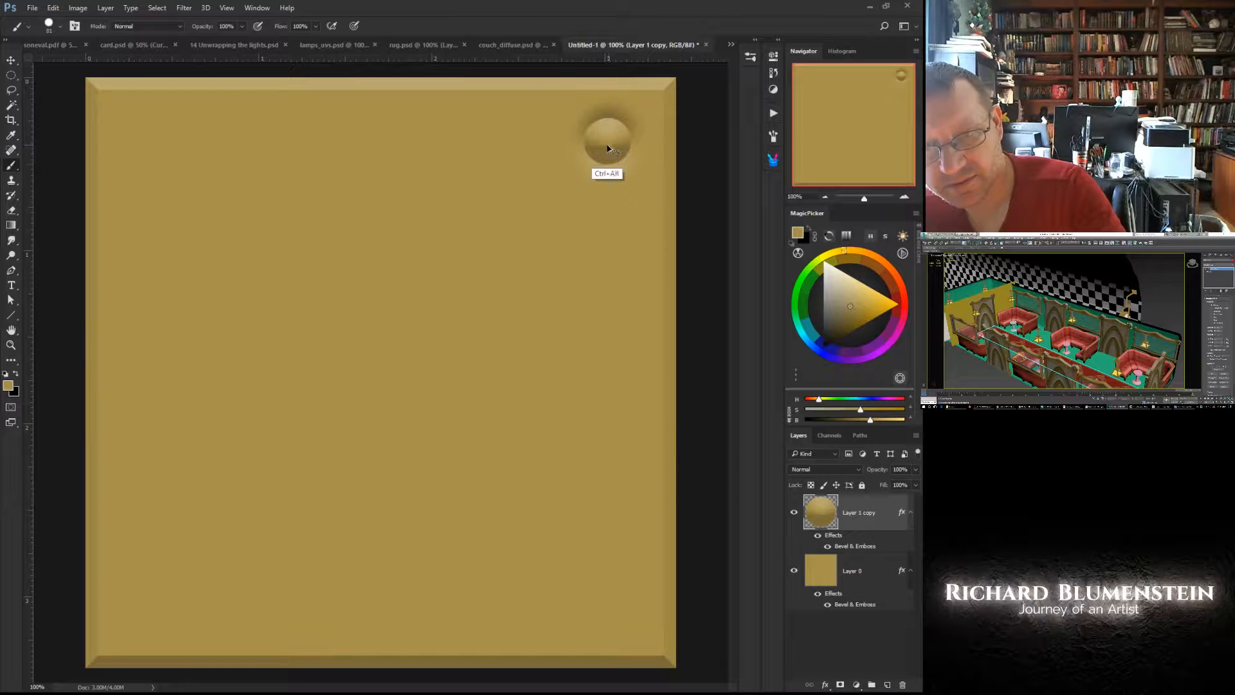
- Copy the merged raised dot to the panel's other three corners
{"action": "left_click_drag", "start_coordinate": [609, 147], "coordinate": [150, 145], "text": "ctrl+alt"}
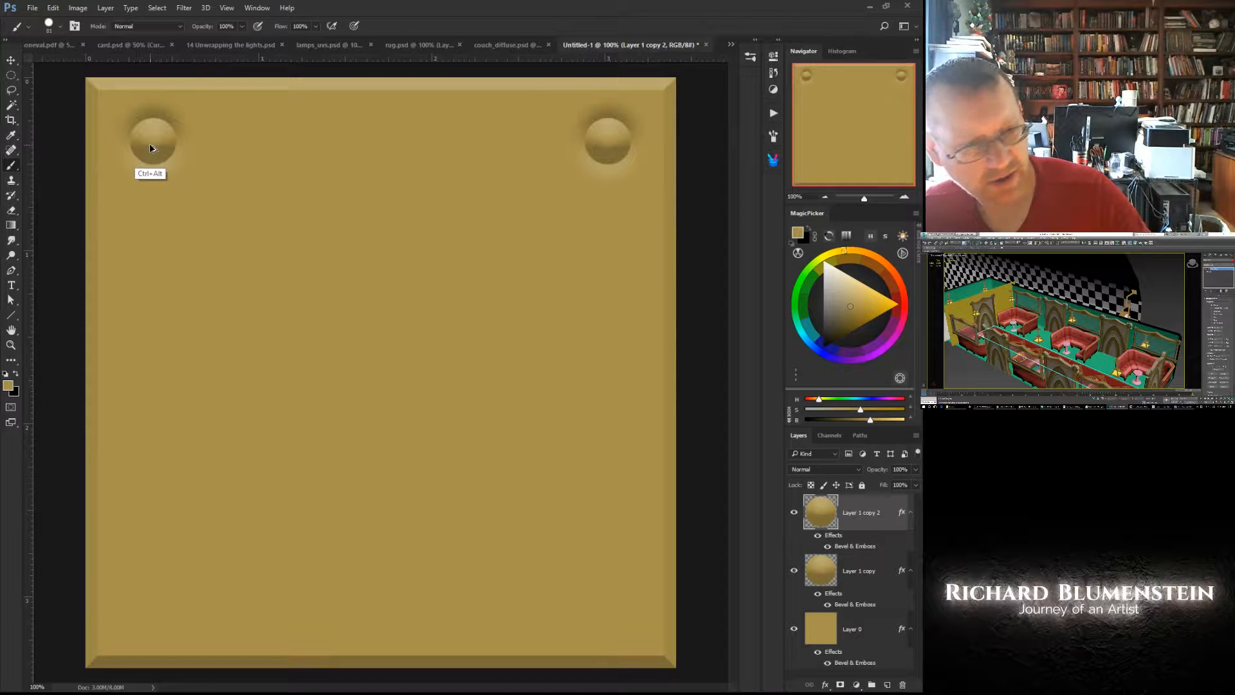
{"action": "left_click_drag", "start_coordinate": [149, 146], "coordinate": [603, 614], "text": "ctrl+alt"}
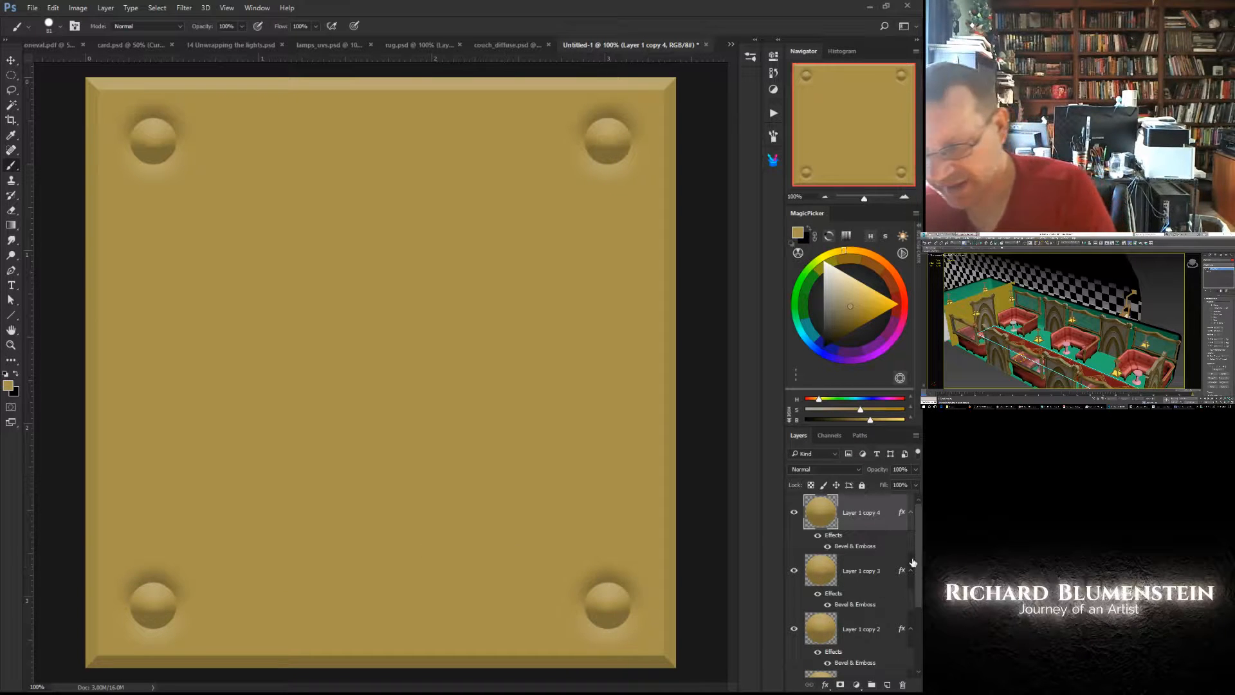
{"action": "scroll", "coordinate": [913, 563], "scroll_direction": "down", "scroll_amount": 3}
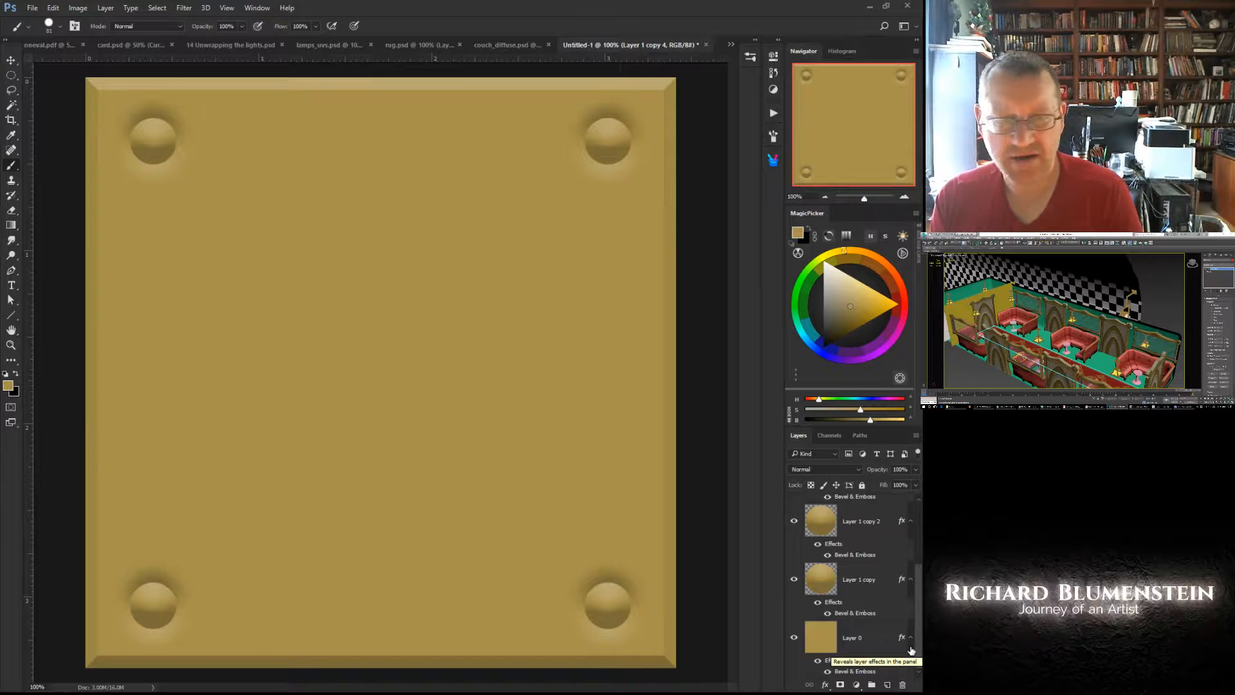
- Save the panel document as tile in Photoshop format in the Scenes folder
{"action": "left_click", "coordinate": [33, 9]}
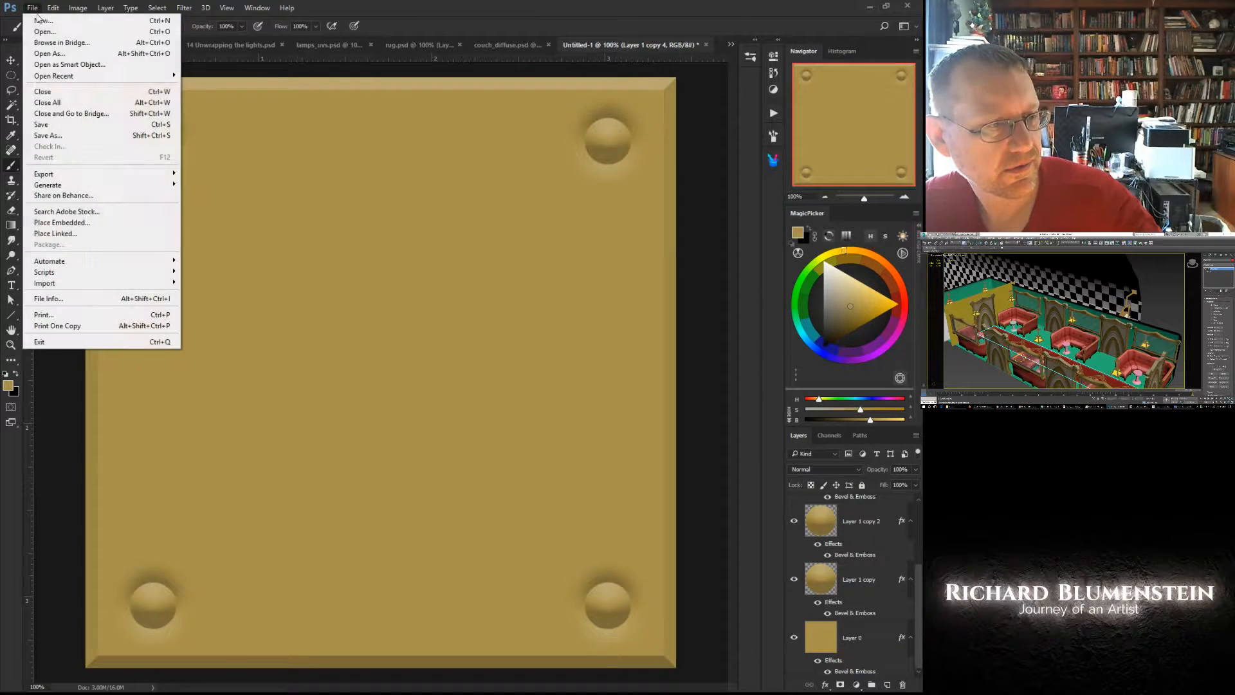
{"action": "left_click", "coordinate": [41, 125]}
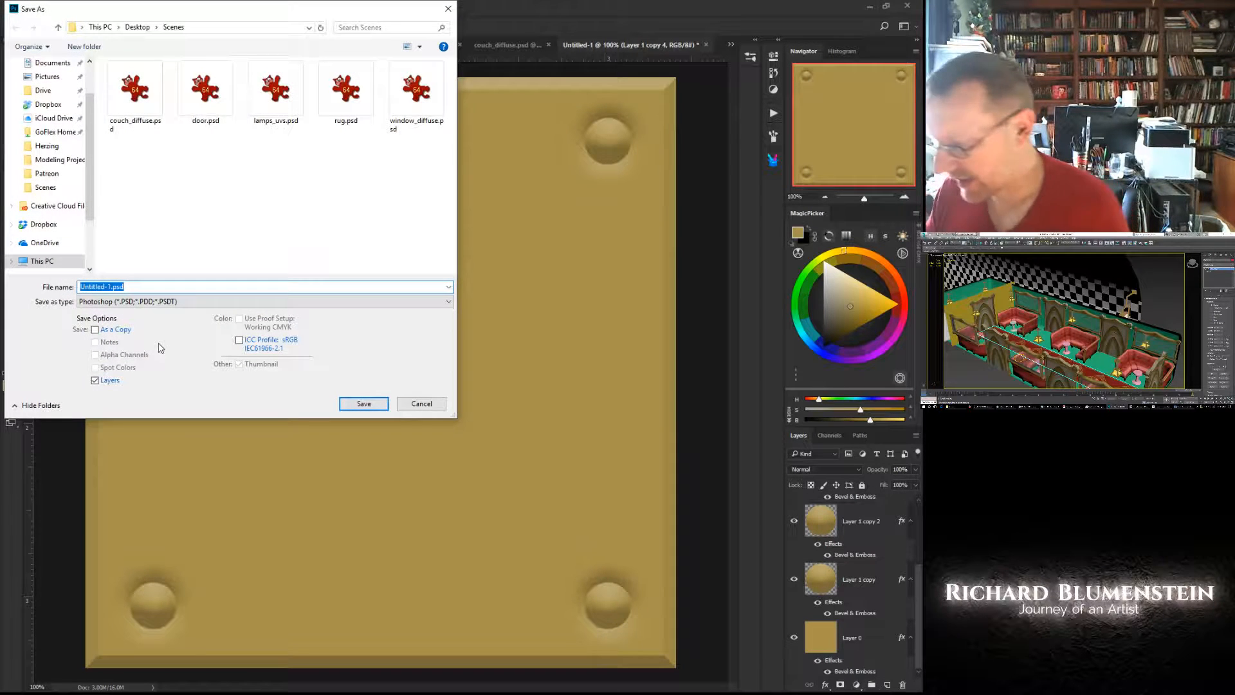
{"action": "type", "text": "tile"}
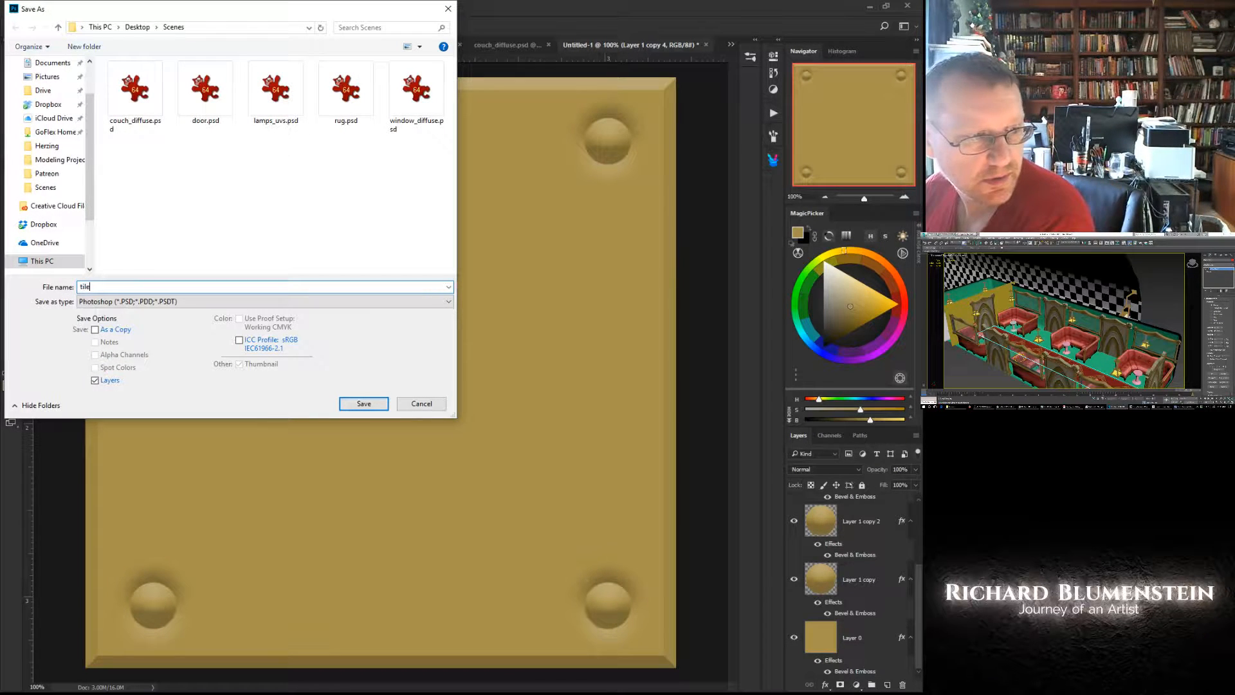
{"action": "key", "text": "Return"}
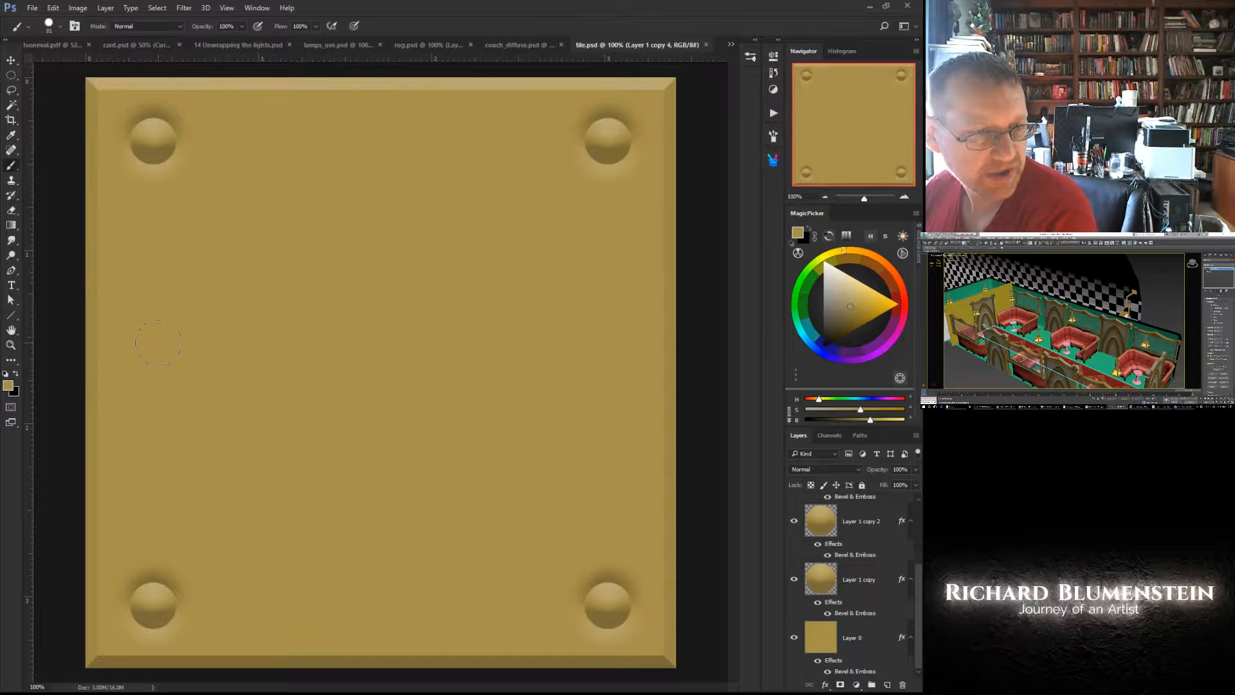
- Switch to the rug.psd document and add a new empty layer above the gold ornament layer
{"action": "left_click", "coordinate": [499, 44]}
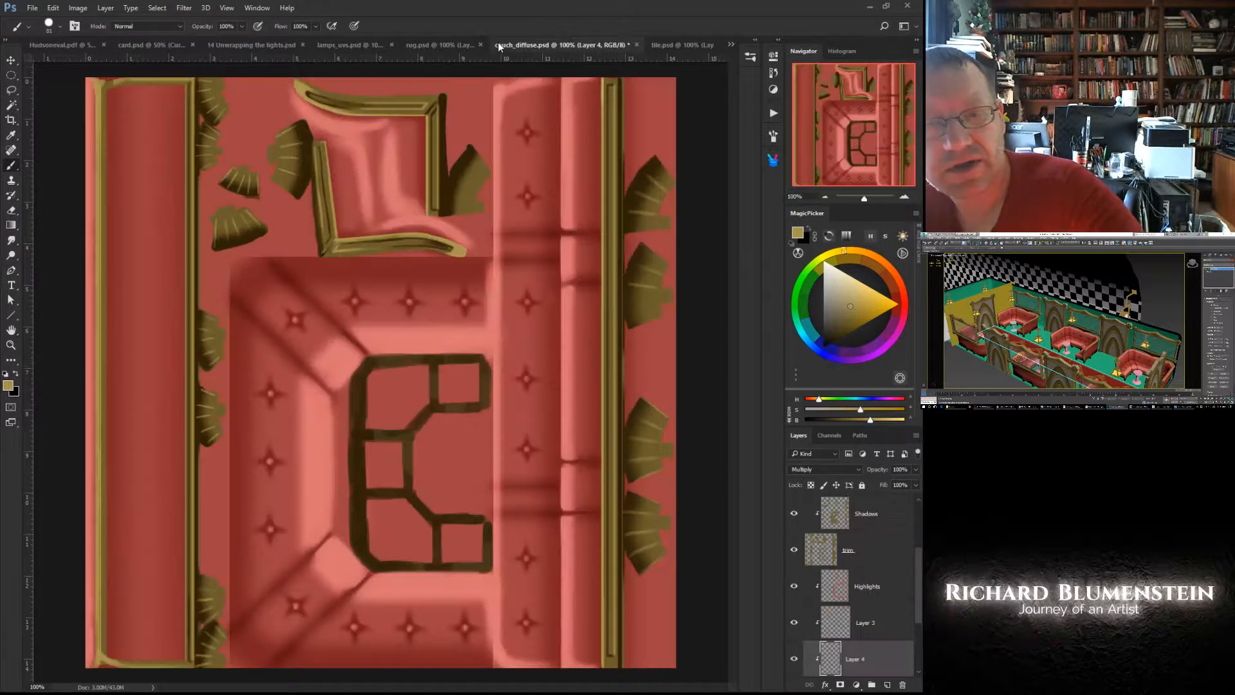
{"action": "left_click", "coordinate": [434, 42]}
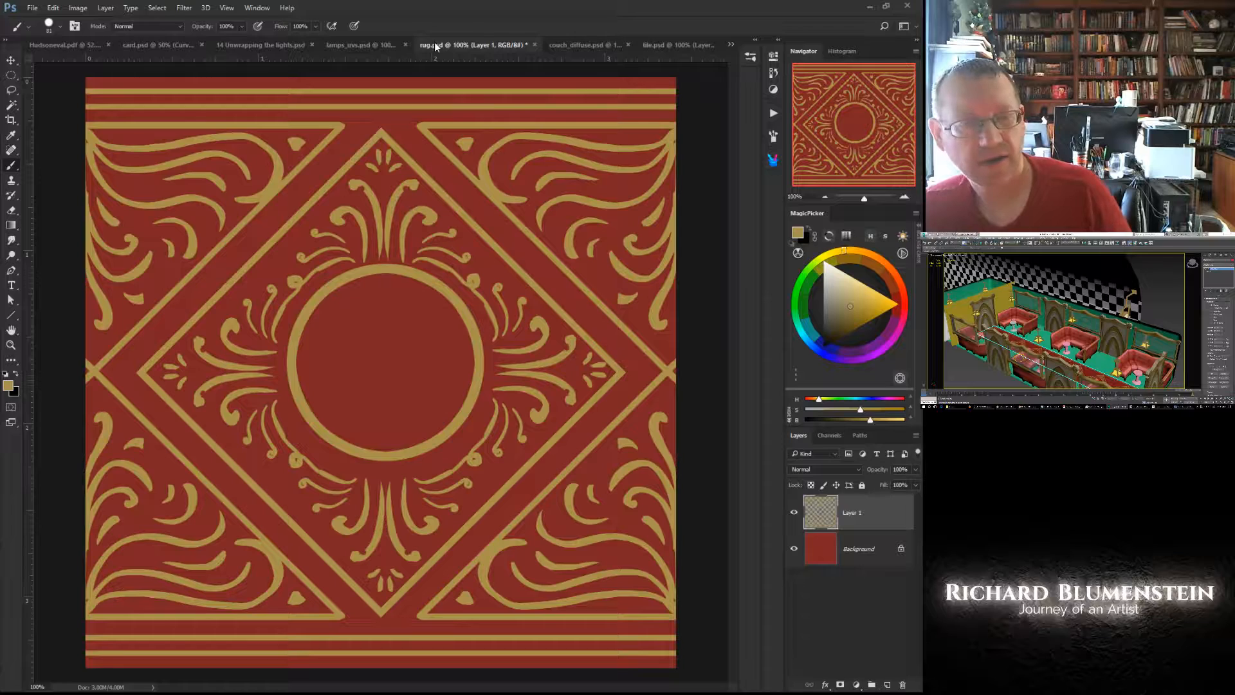
{"action": "right_click", "coordinate": [386, 363]}
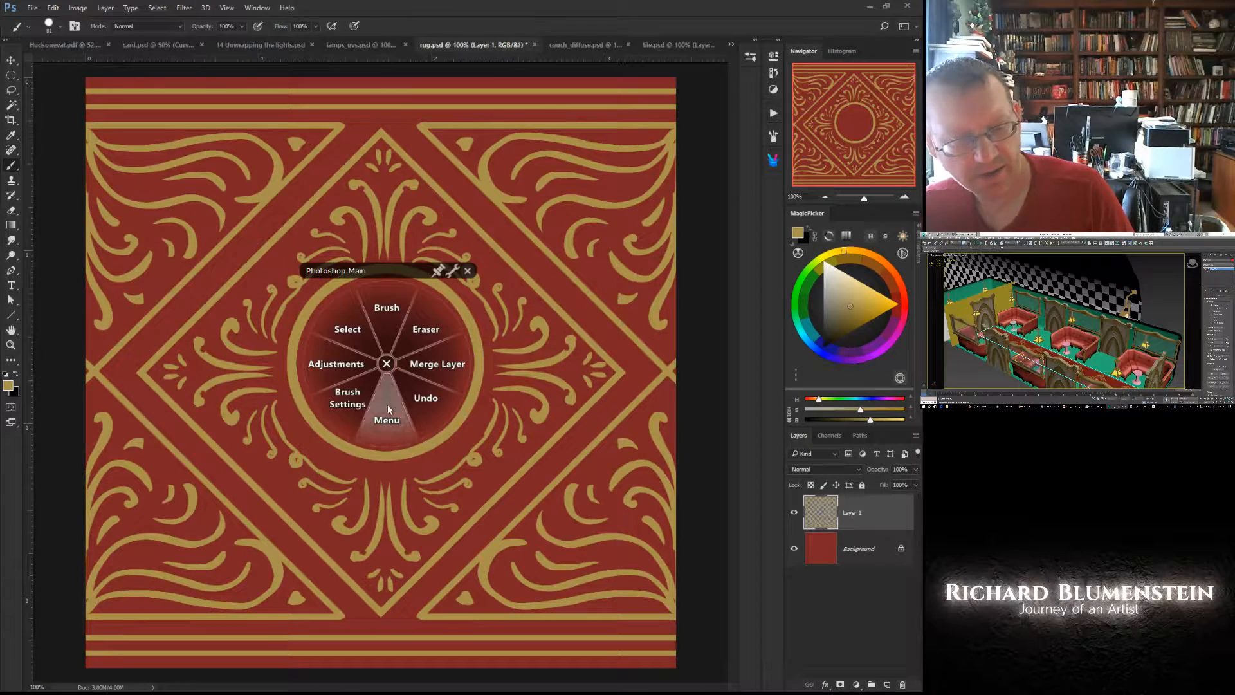
{"action": "left_click", "coordinate": [386, 417]}
{"action": "left_click", "coordinate": [386, 399]}
{"action": "left_click", "coordinate": [558, 214]}
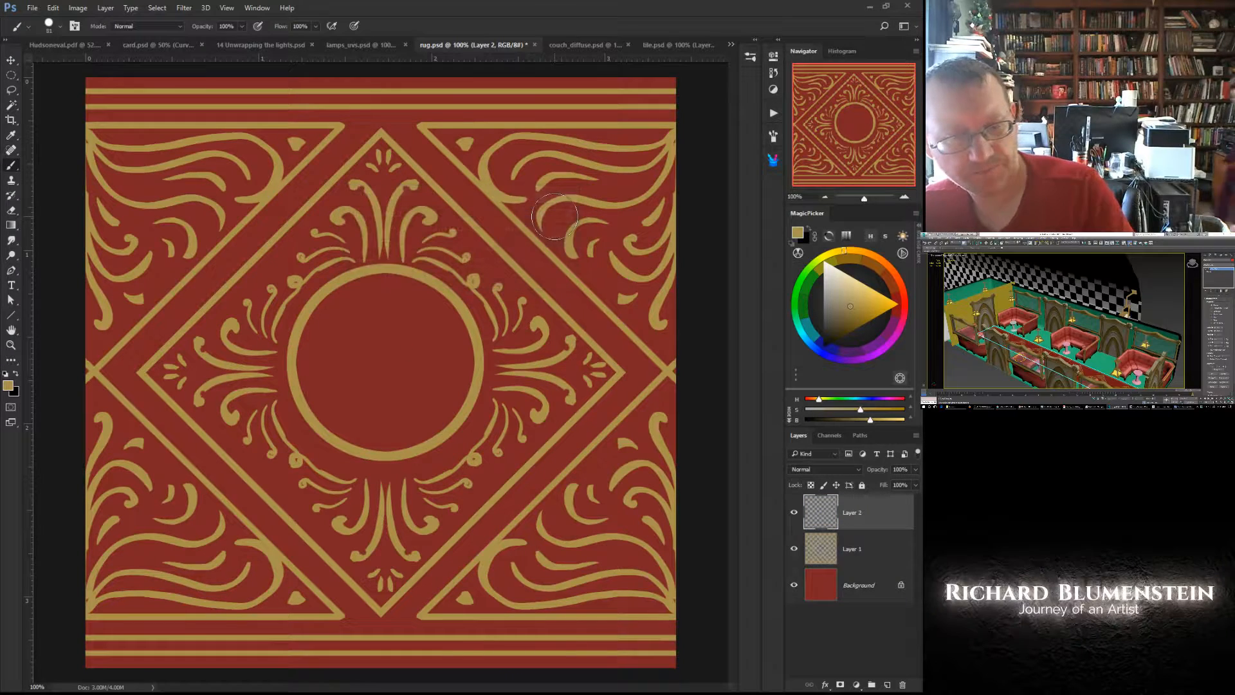
- Try a short gold stroke inside the central circle with a 10 px hard round brush, and undo it
{"action": "key", "text": "bracketleft"}
{"action": "key", "text": "bracketleft"}
{"action": "key", "text": "bracketleft"}
{"action": "key", "text": "bracketleft"}
{"action": "key", "text": "bracketleft"}
{"action": "key", "text": "bracketleft"}
{"action": "key", "text": "bracketleft"}
{"action": "key", "text": "bracketleft"}
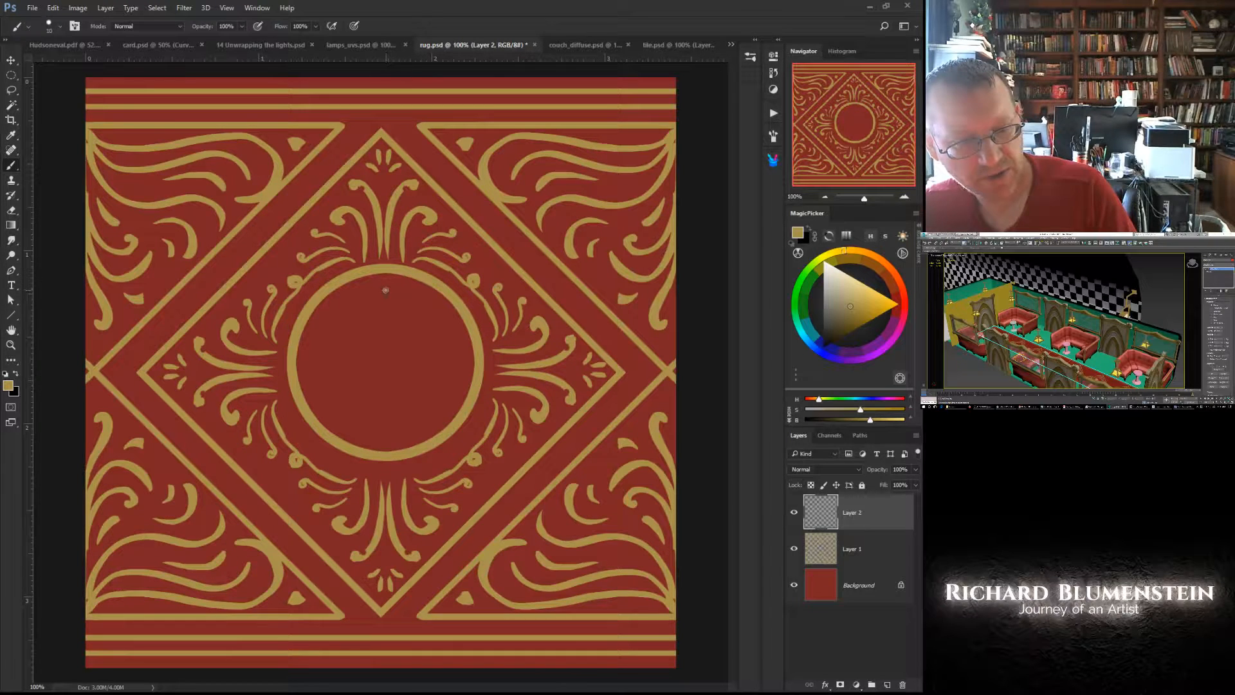
{"action": "left_click_drag", "start_coordinate": [386, 290], "coordinate": [390, 325]}
{"action": "key", "text": "ctrl+z"}
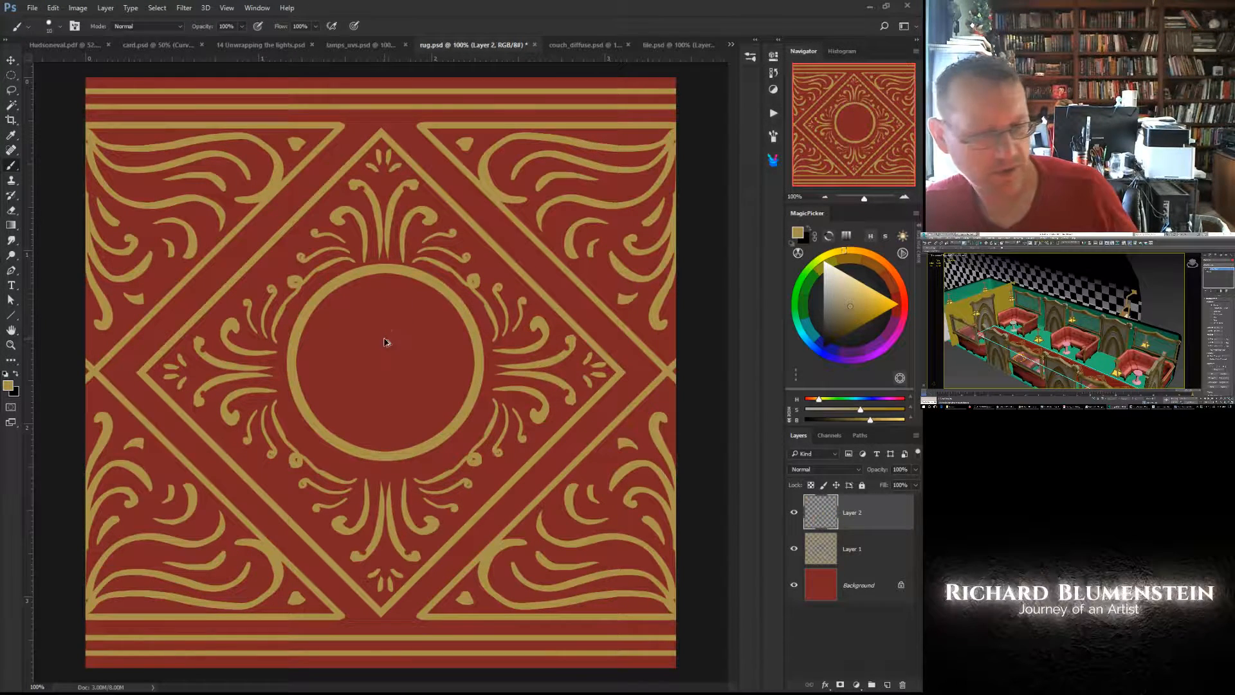
- Choose the angled, tapered brush preset and paint a short curved gold stroke in the upper half of the central circle
{"action": "right_click", "coordinate": [386, 341]}
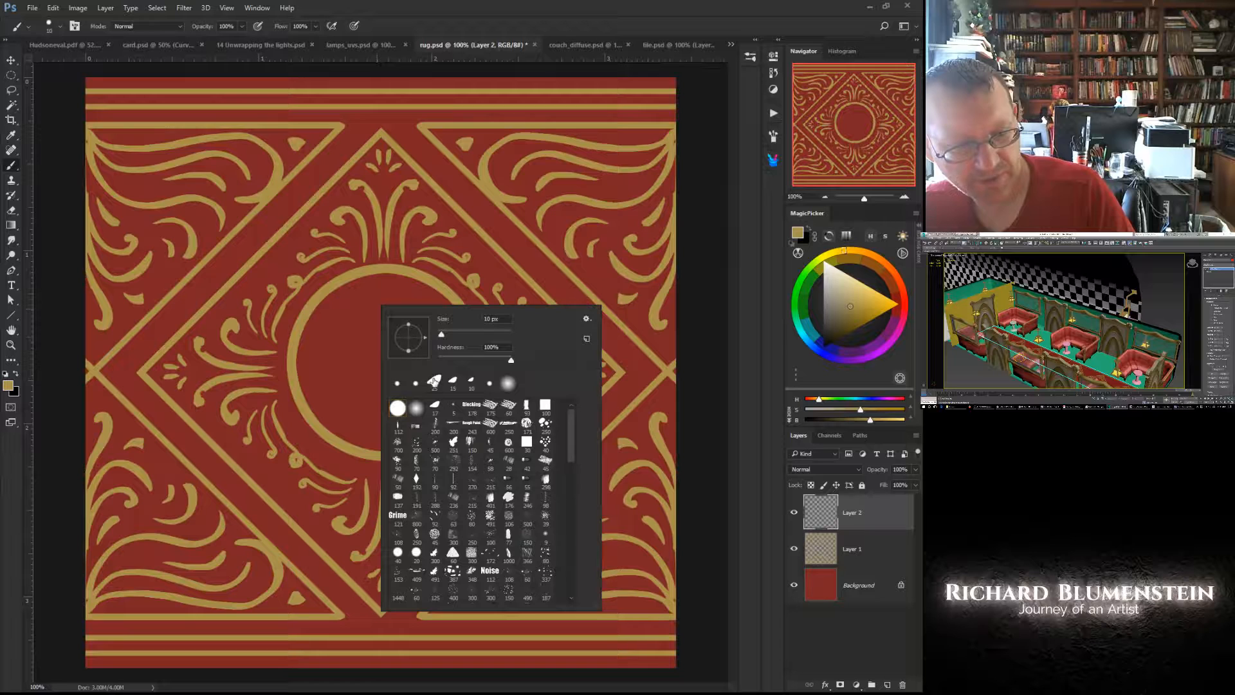
{"action": "left_click", "coordinate": [434, 381]}
{"action": "key", "text": "Escape"}
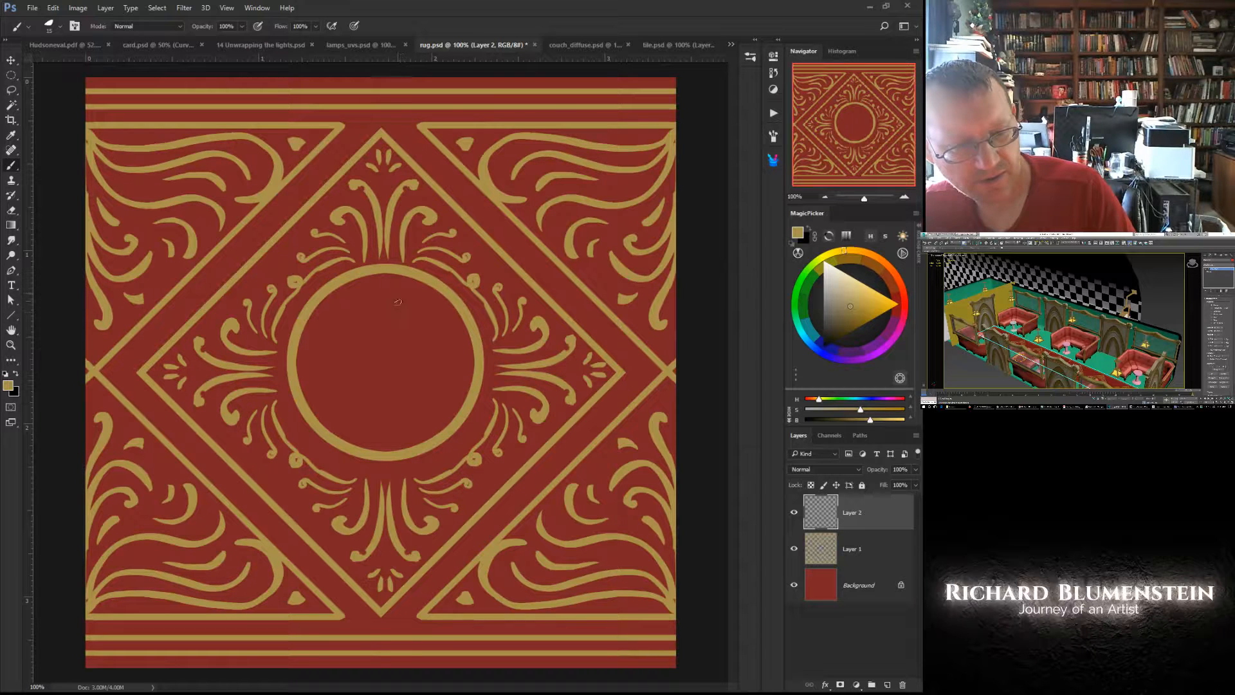
{"action": "left_click_drag", "start_coordinate": [403, 296], "coordinate": [385, 351]}
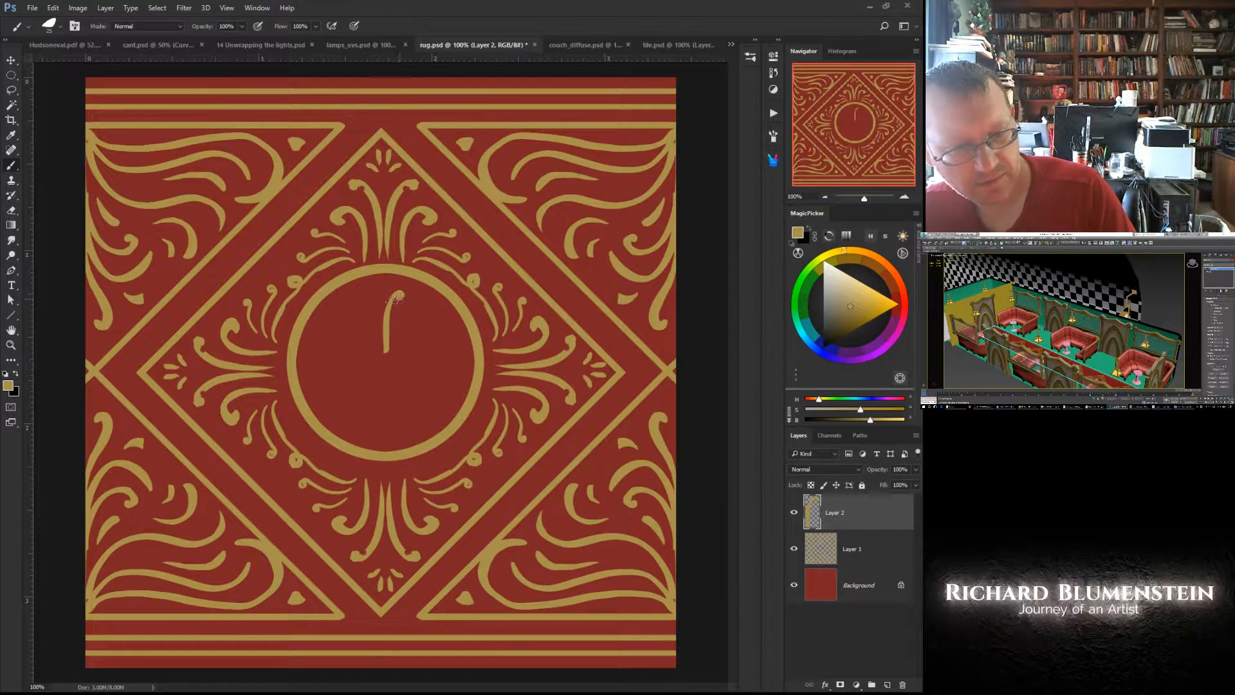
- Trim both sides of the new gold stroke with the Eraser so it tapers to a thin point at its lower end
{"action": "right_click", "coordinate": [381, 341]}
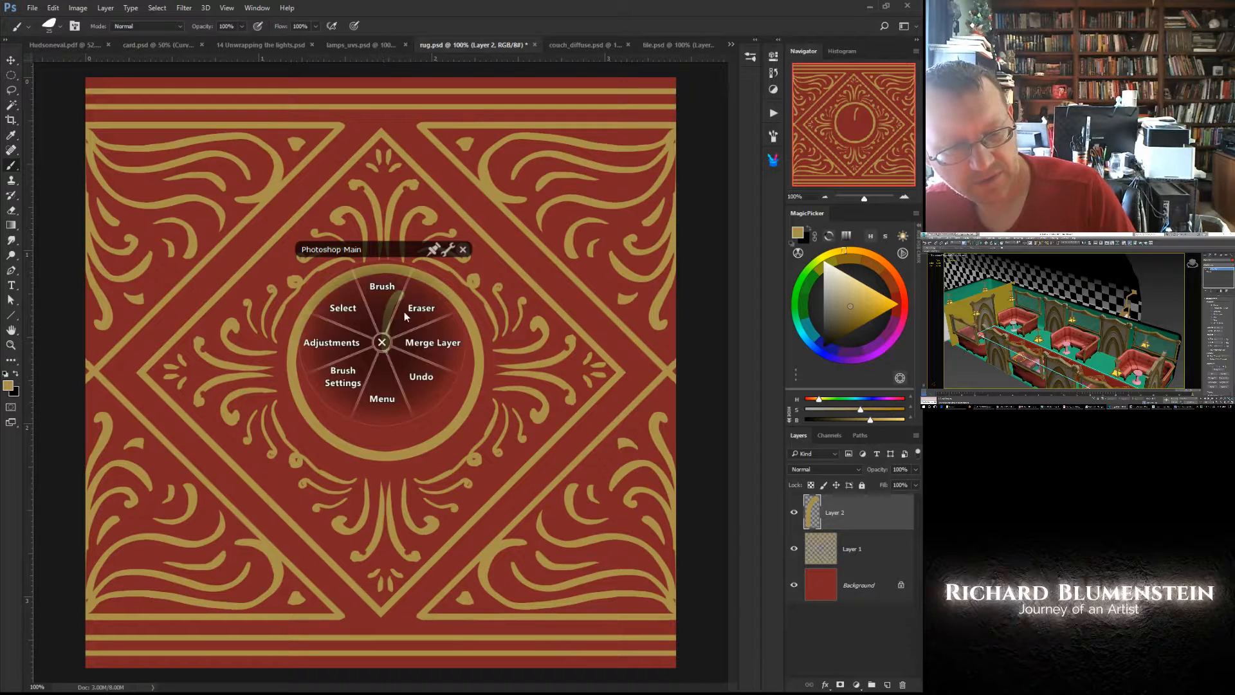
{"action": "left_click", "coordinate": [419, 308]}
{"action": "left_click_drag", "start_coordinate": [408, 327], "coordinate": [406, 380]}
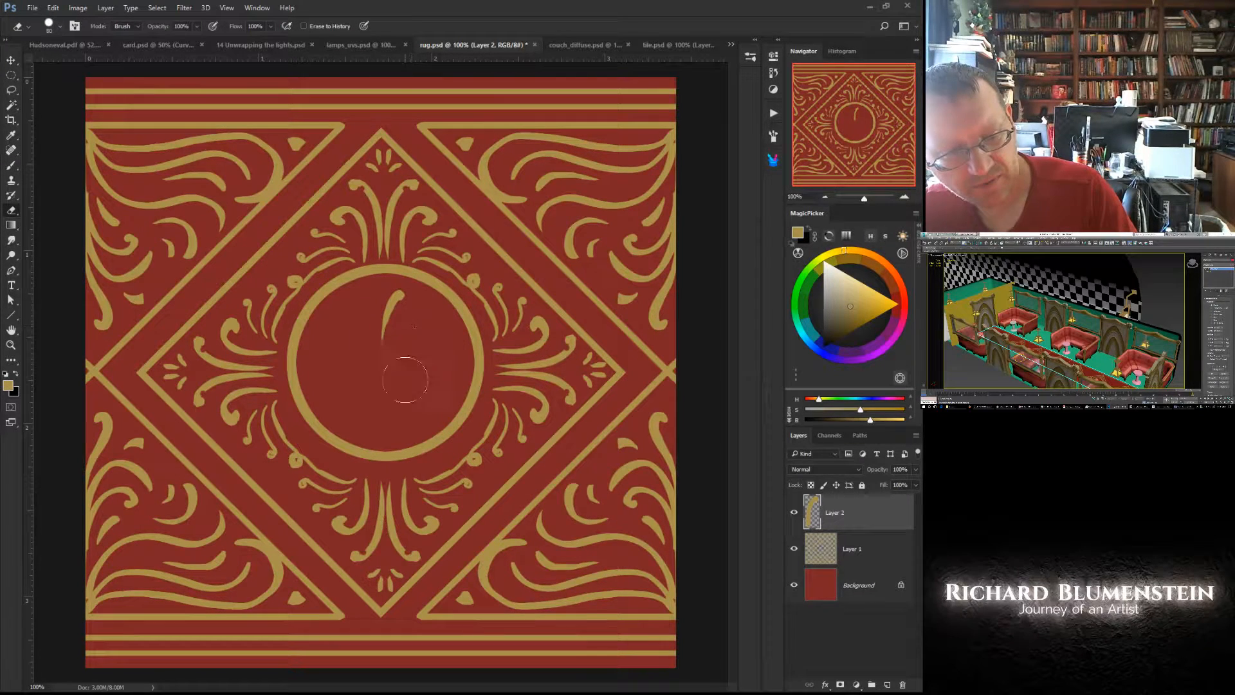
{"action": "left_click_drag", "start_coordinate": [411, 329], "coordinate": [395, 383]}
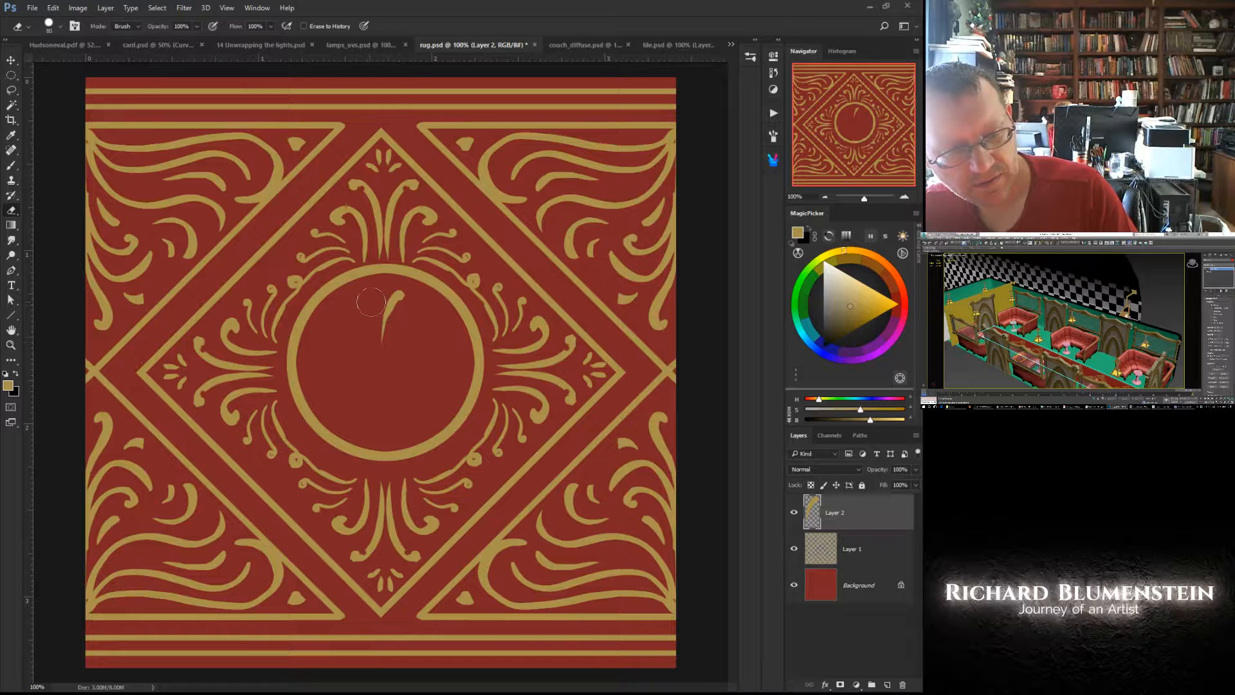
{"action": "key", "text": "bracketleft"}
{"action": "key", "text": "bracketleft"}
{"action": "key", "text": "bracketleft"}
{"action": "left_click_drag", "start_coordinate": [370, 309], "coordinate": [367, 358]}
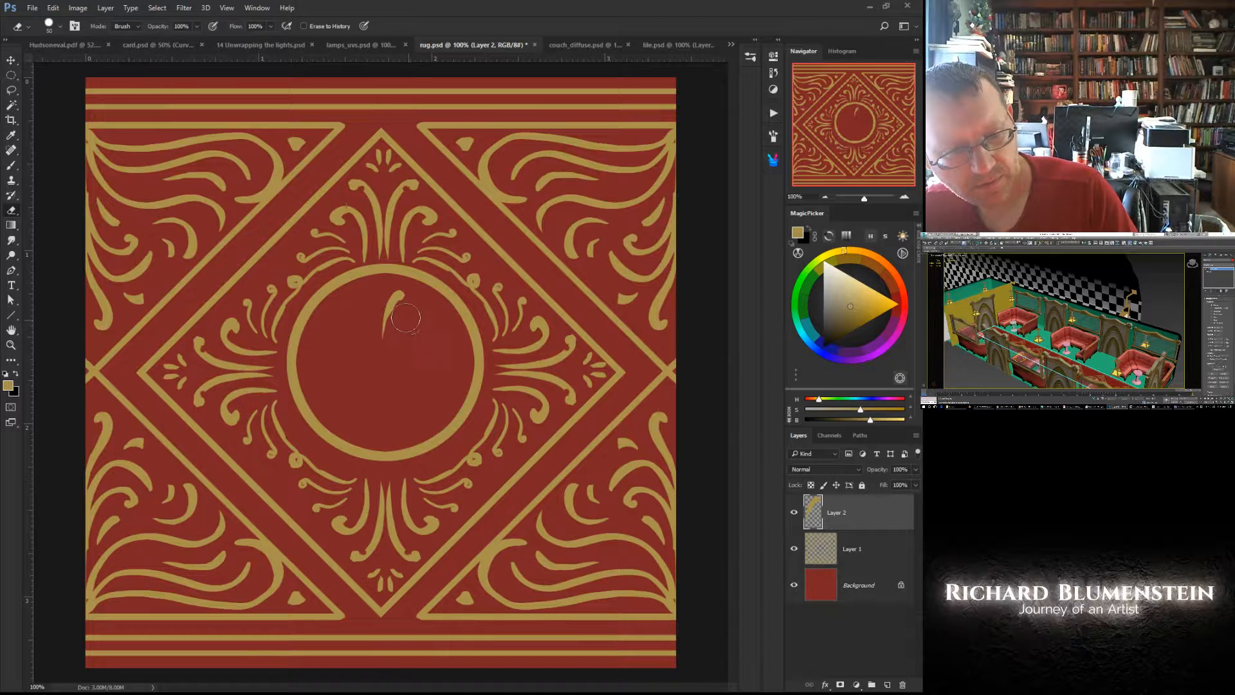
{"action": "mouse_move", "coordinate": [410, 318]}
{"action": "left_mouse_down"}
{"action": "mouse_move", "coordinate": [406, 335]}
{"action": "mouse_move", "coordinate": [405, 324]}
{"action": "left_mouse_up"}
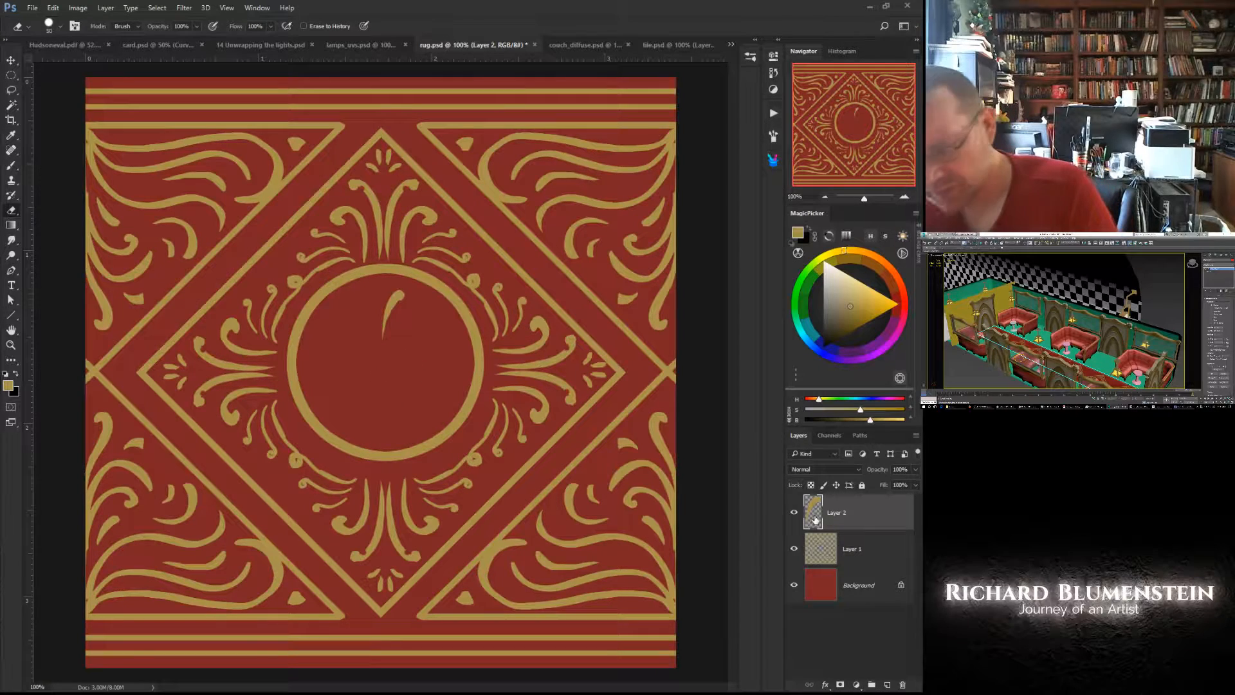
- Duplicate the layer holding the curved gold stroke inside the central circle
{"action": "left_click_drag", "start_coordinate": [849, 512], "coordinate": [888, 683]}
{"action": "right_click", "coordinate": [380, 325]}
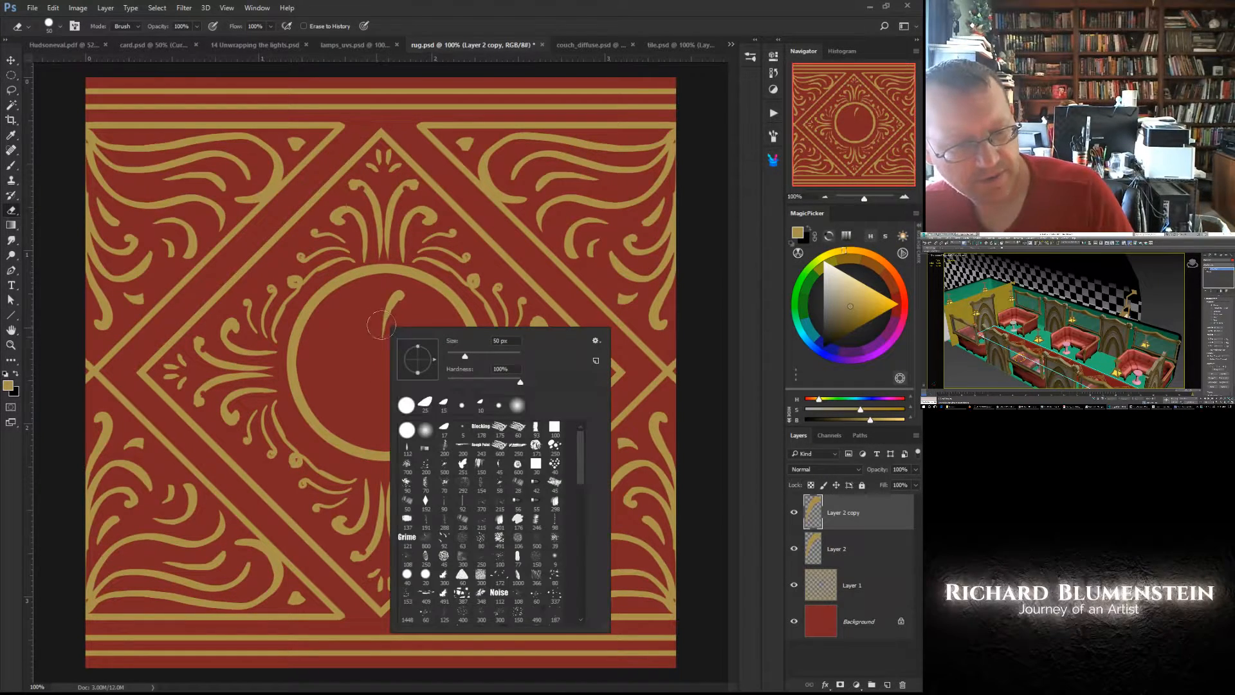
{"action": "left_click", "coordinate": [817, 517]}
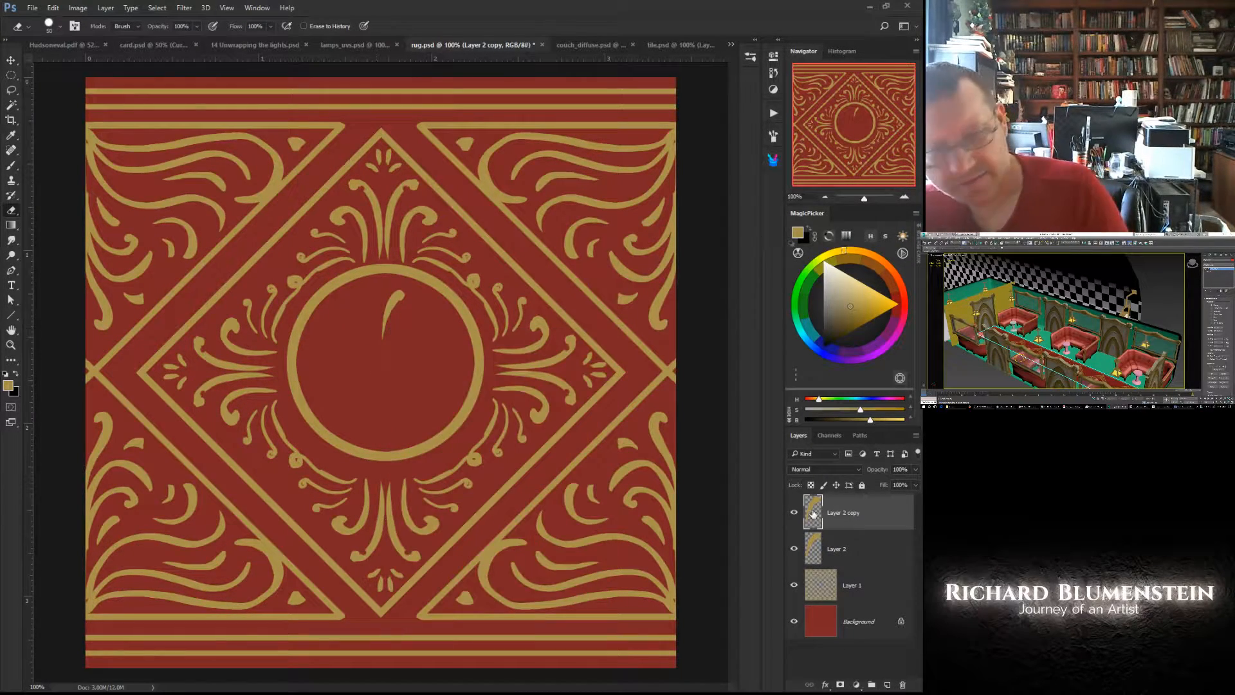
{"action": "right_click", "coordinate": [372, 334]}
{"action": "left_click", "coordinate": [327, 301]}
{"action": "left_click", "coordinate": [333, 365]}
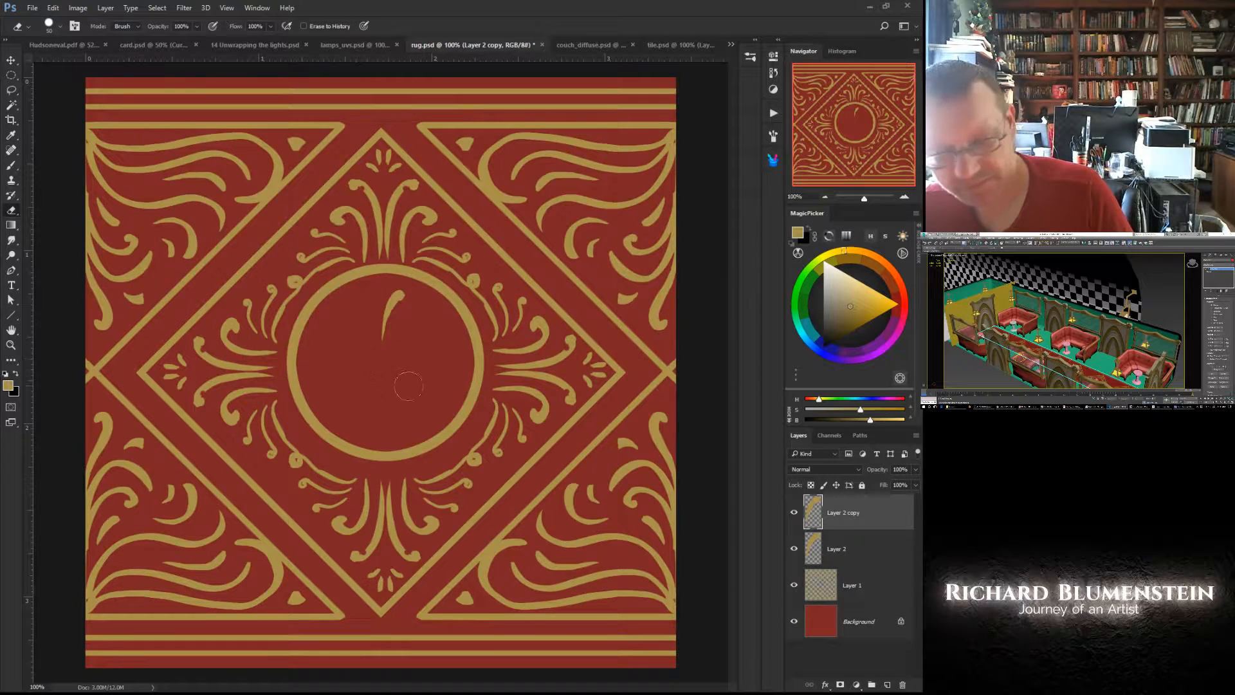
- Free-transform the duplicated stroke, set the reference point at its left edge, and flip it horizontally into a V shape
{"action": "right_click", "coordinate": [342, 356]}
{"action": "left_click", "coordinate": [324, 306]}
{"action": "left_click", "coordinate": [316, 239]}
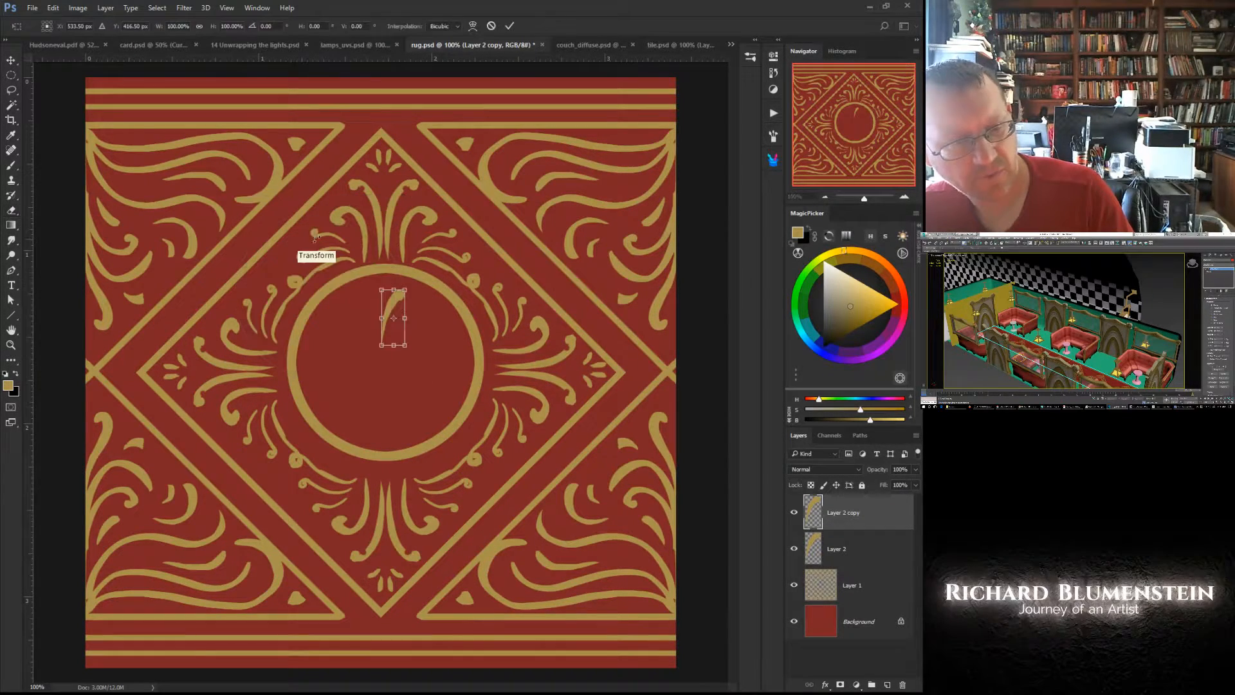
{"action": "left_click_drag", "start_coordinate": [393, 318], "coordinate": [381, 318]}
{"action": "right_click", "coordinate": [394, 323]}
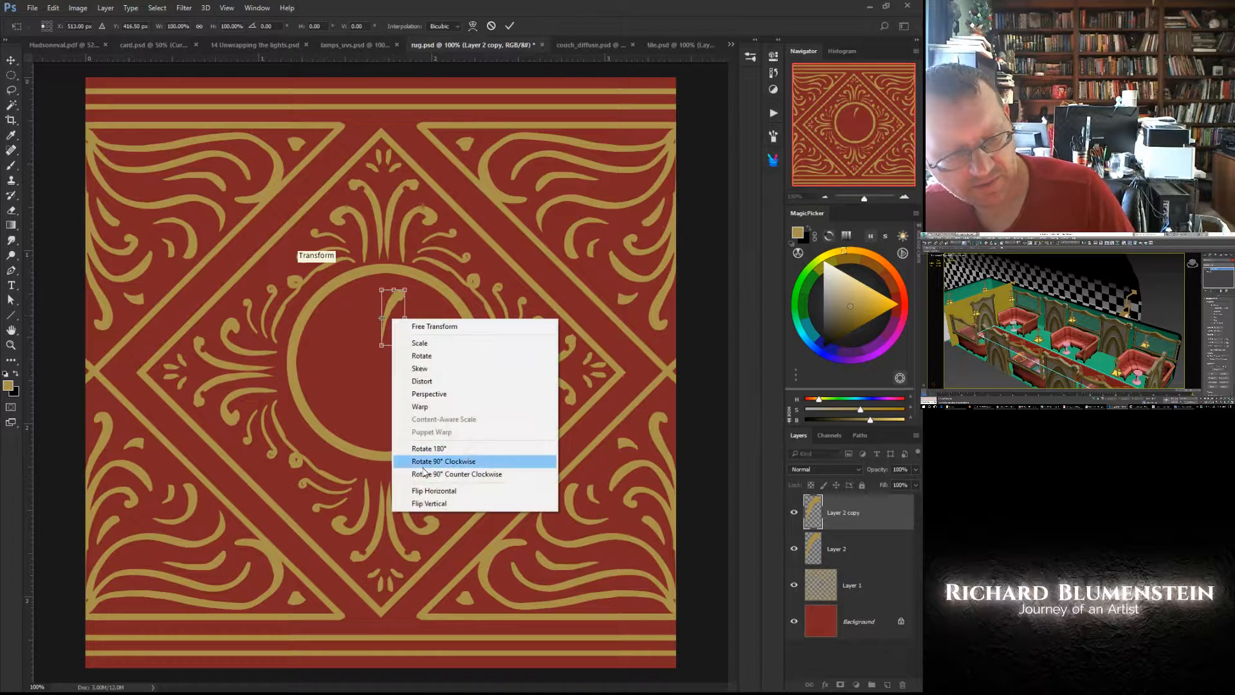
{"action": "left_click", "coordinate": [419, 491]}
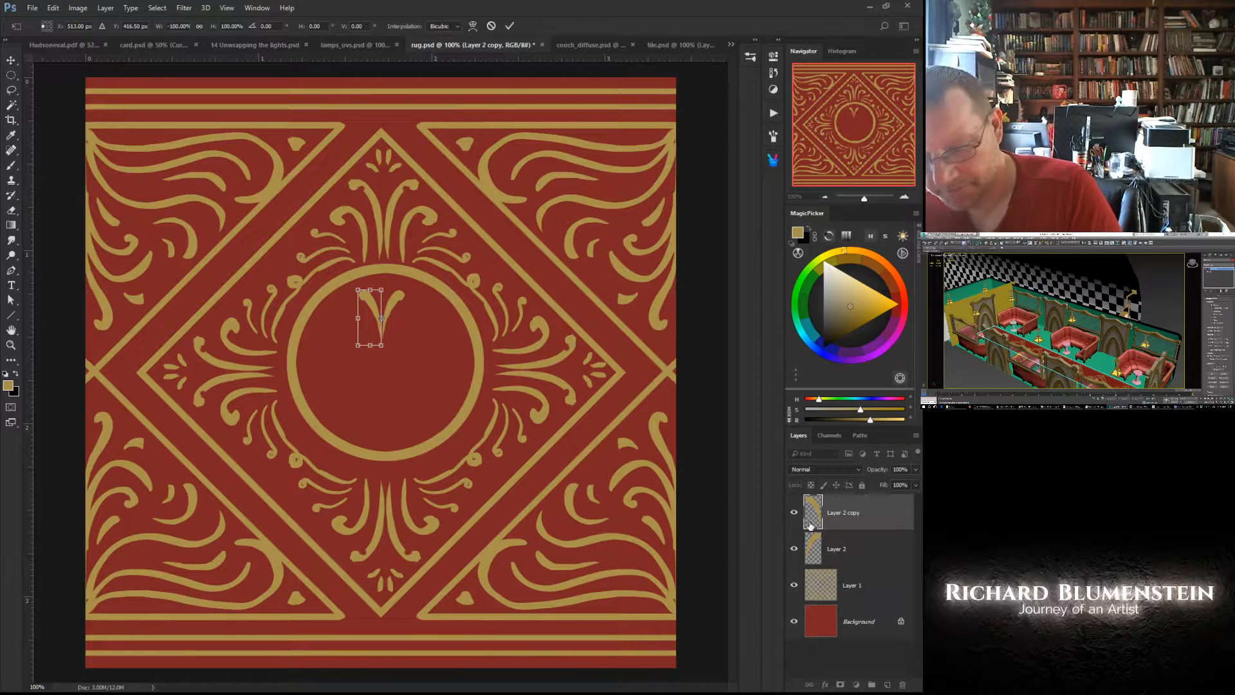
{"action": "key", "text": "Return"}
- Nudge the mirrored stroke against the original and merge the copy down into Layer 2
{"action": "key", "text": "e"}
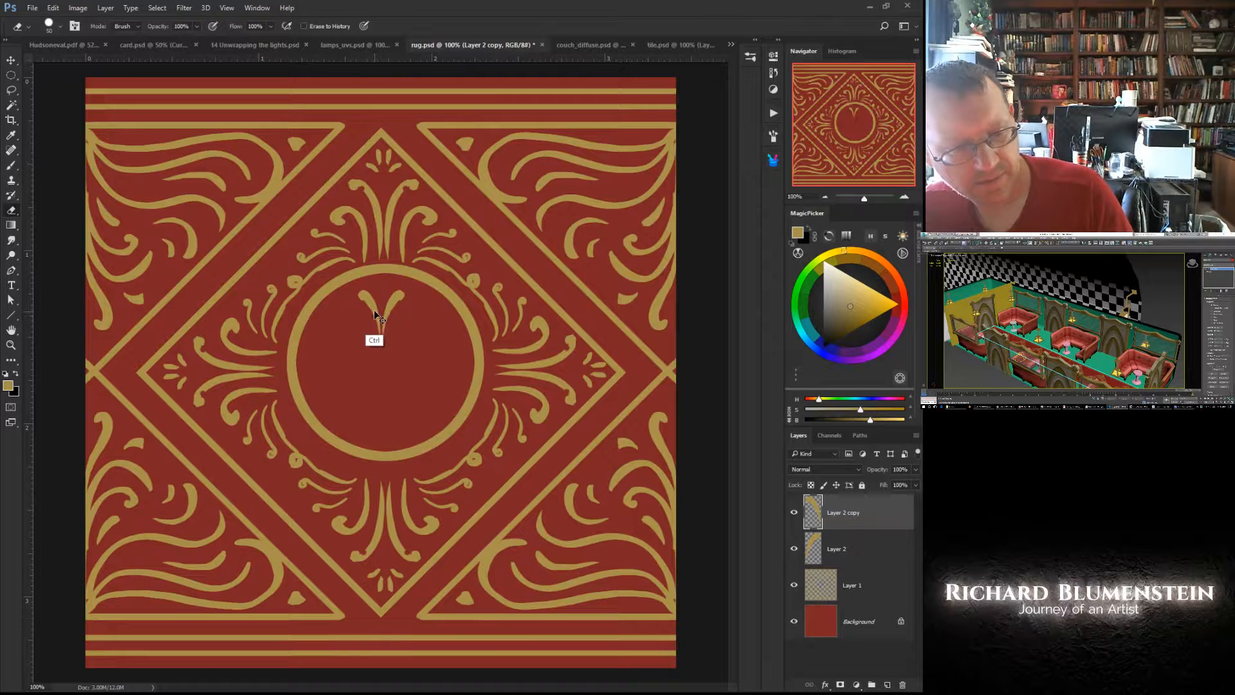
{"action": "left_click_drag", "start_coordinate": [373, 311], "coordinate": [375, 311], "text": "ctrl"}
{"action": "right_click", "coordinate": [377, 342]}
{"action": "left_click", "coordinate": [413, 345]}
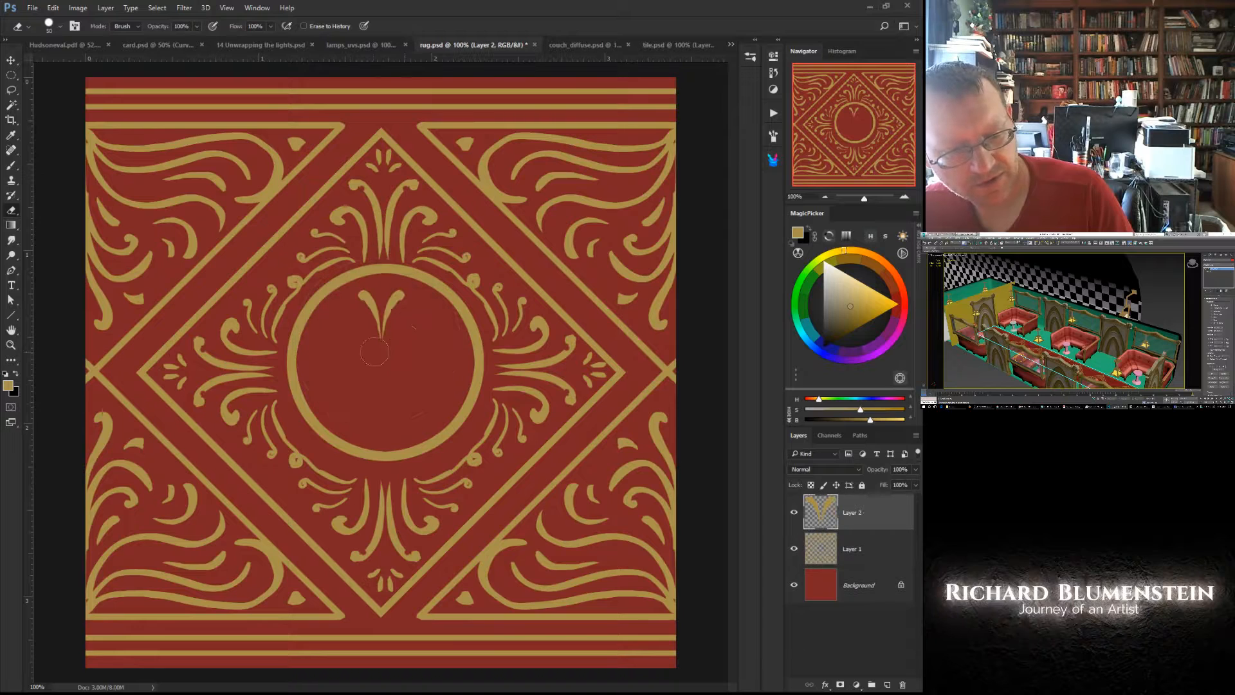
- Paint a small gold dot at the centre of the circle, directly below the V-shaped motif, with the Brush
{"action": "key", "text": "bracketleft"}
{"action": "key", "text": "bracketleft"}
{"action": "key", "text": "bracketleft"}
{"action": "key", "text": "bracketleft"}
{"action": "key", "text": "bracketleft"}
{"action": "key", "text": "bracketleft"}
{"action": "key", "text": "bracketleft"}
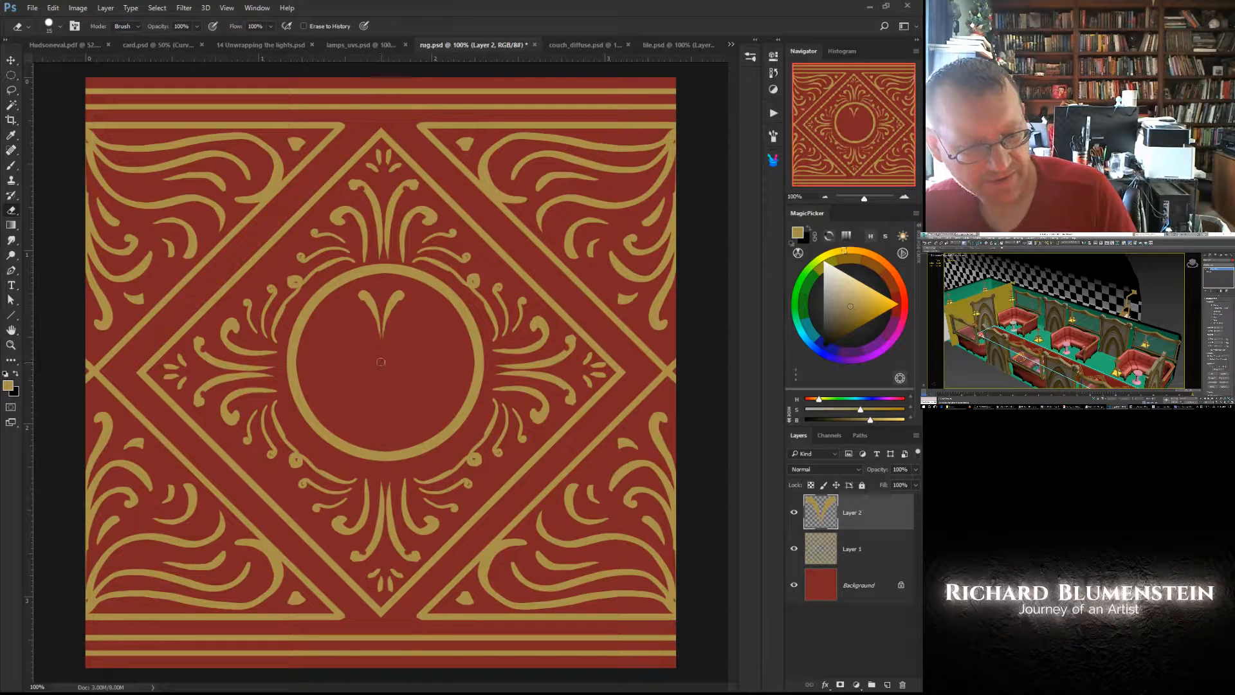
{"action": "right_click", "coordinate": [377, 365]}
{"action": "left_click", "coordinate": [377, 343]}
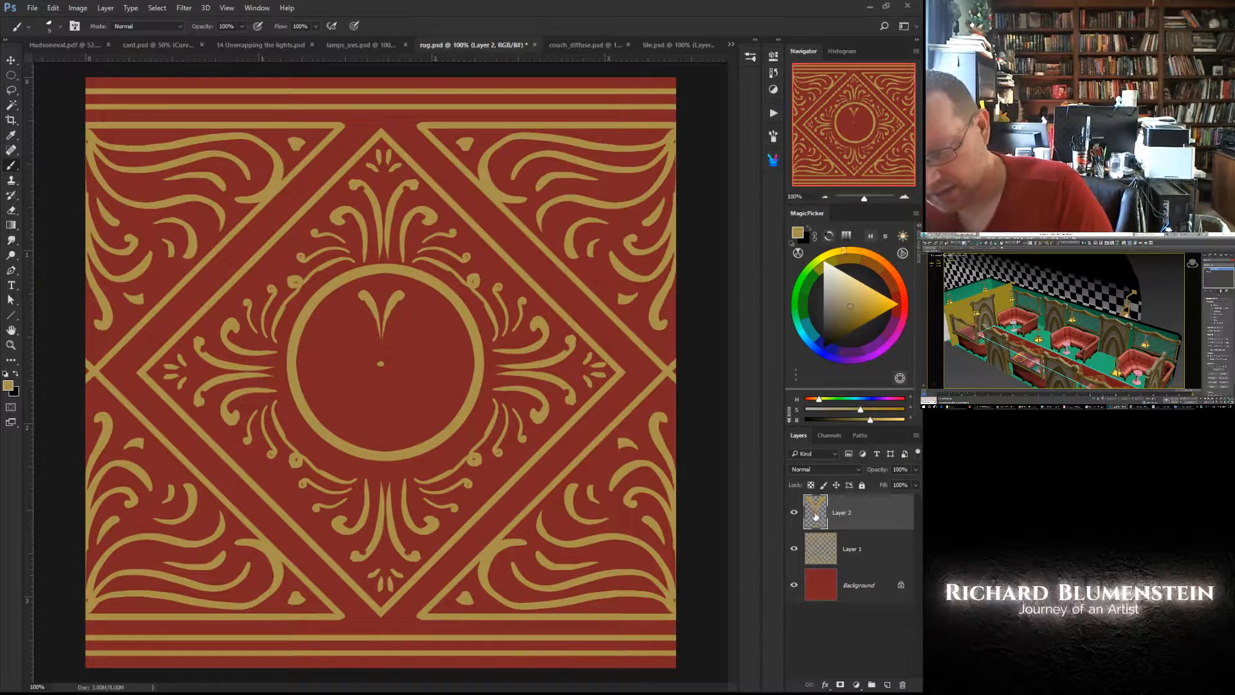
- Duplicate the V-and-dot layer, place the transform reference point on the dot, and flip the copy vertically
{"action": "left_click_drag", "start_coordinate": [815, 514], "coordinate": [887, 685]}
{"action": "right_click", "coordinate": [390, 339]}
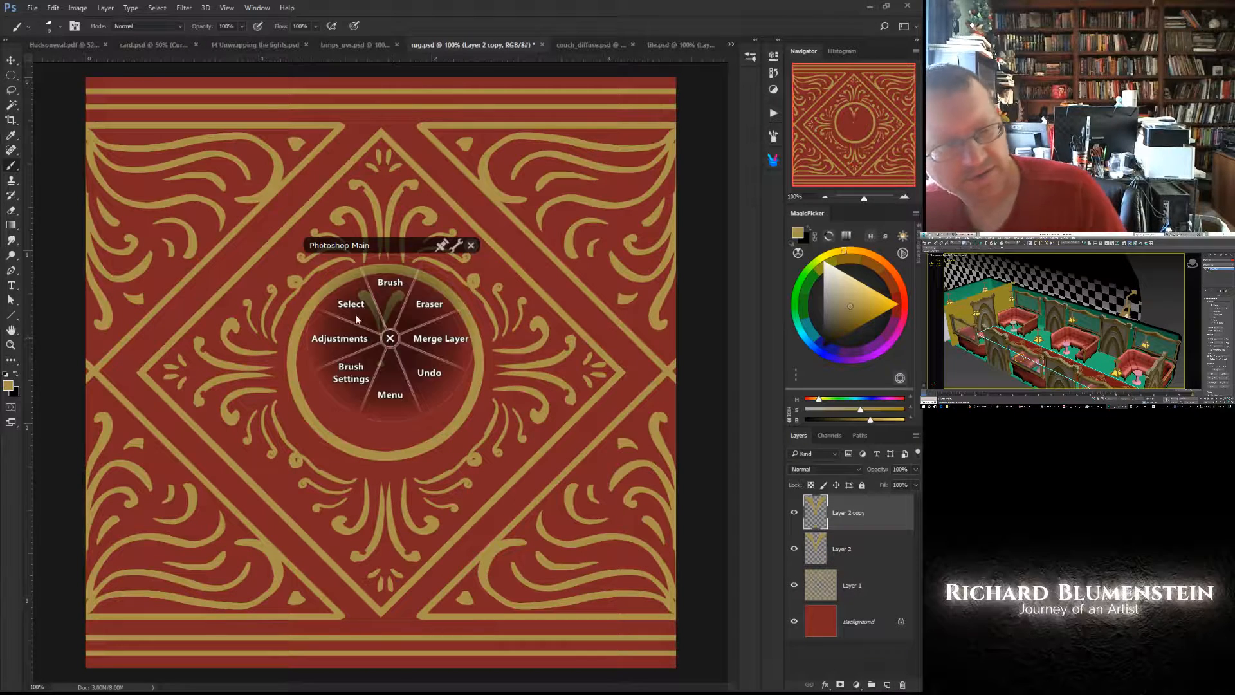
{"action": "left_click", "coordinate": [357, 319]}
{"action": "left_click", "coordinate": [339, 243]}
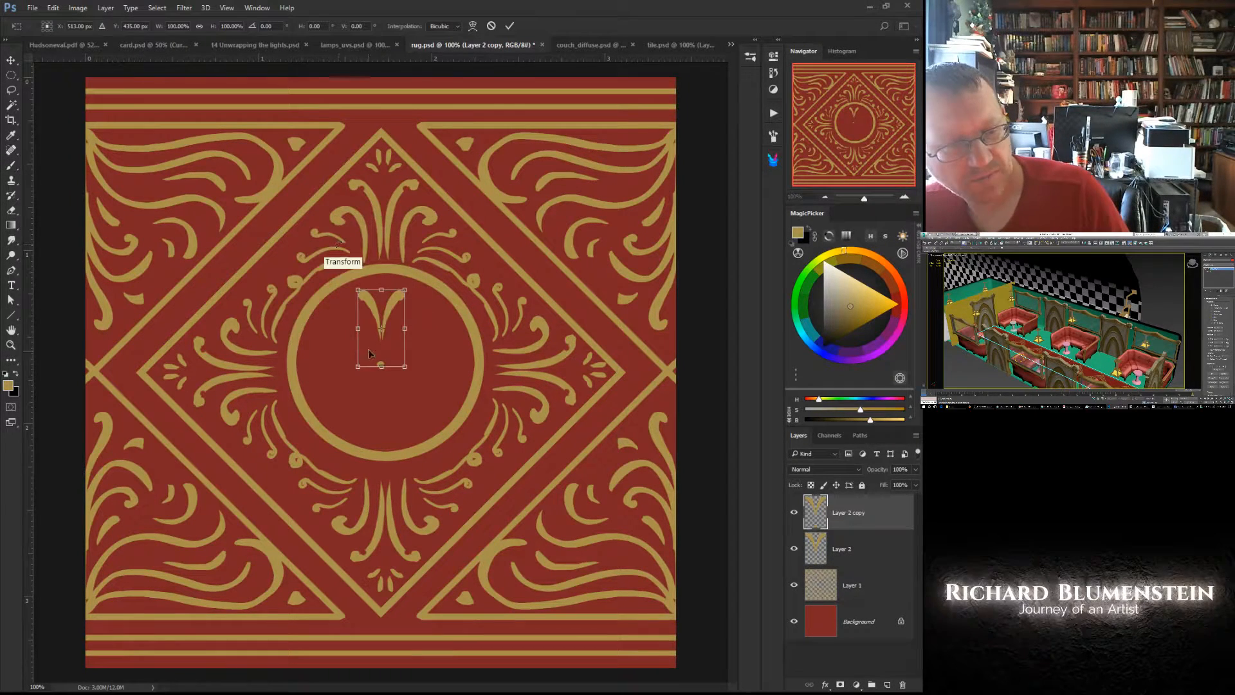
{"action": "right_click", "coordinate": [383, 316]}
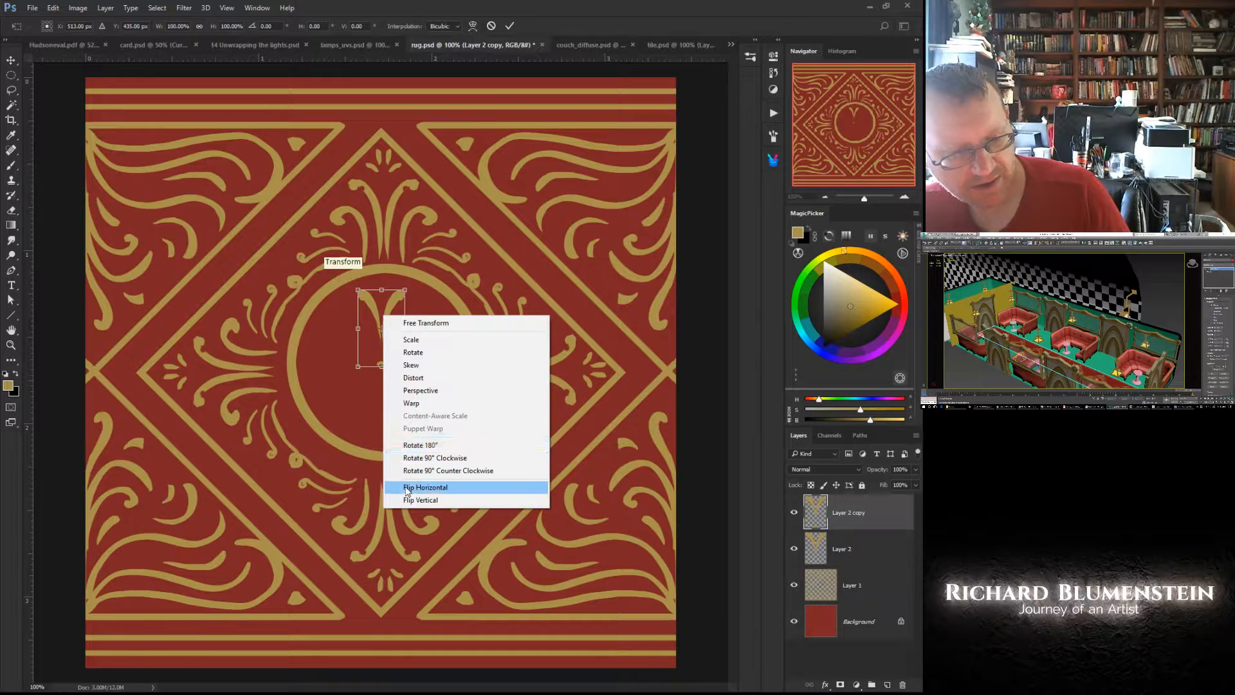
{"action": "left_click", "coordinate": [380, 329]}
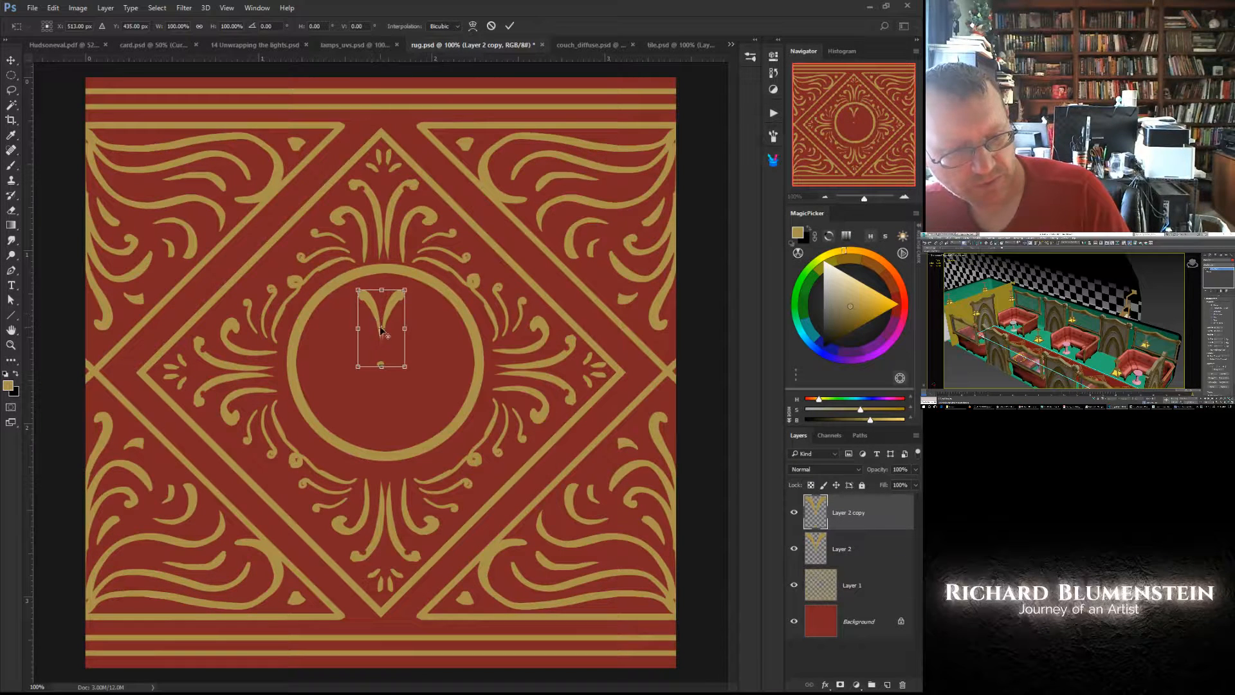
{"action": "left_click_drag", "start_coordinate": [381, 329], "coordinate": [380, 362]}
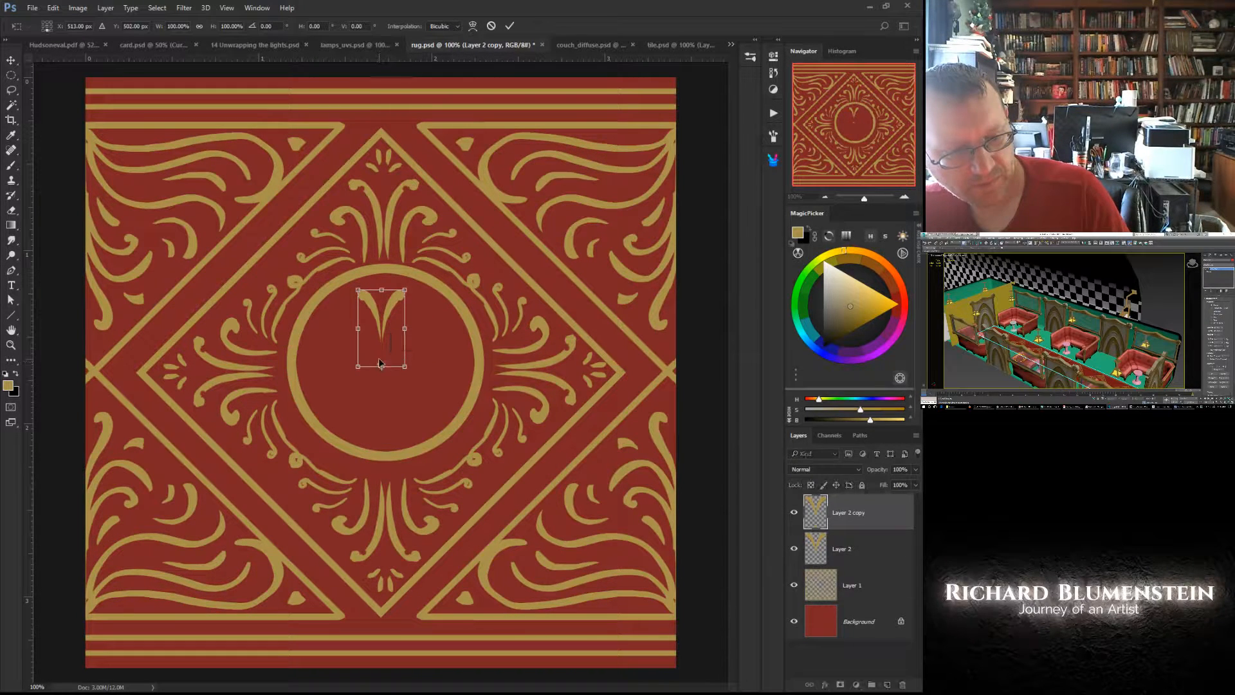
{"action": "right_click", "coordinate": [380, 365]}
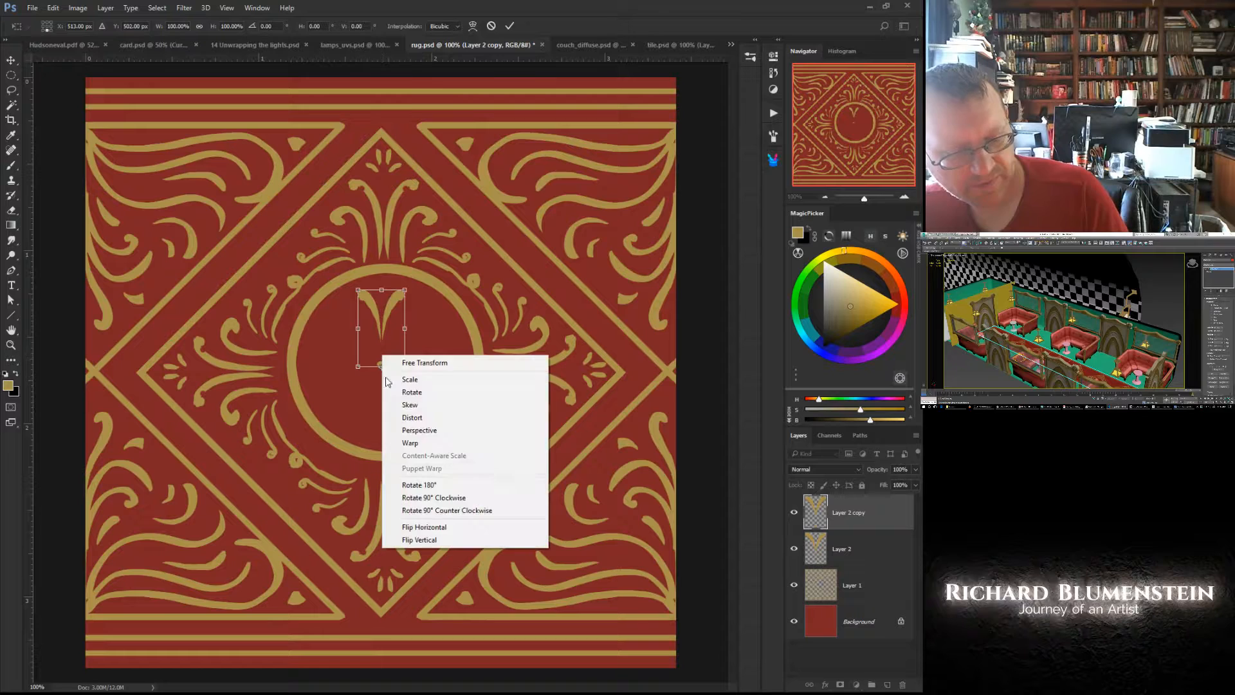
{"action": "left_click", "coordinate": [410, 540]}
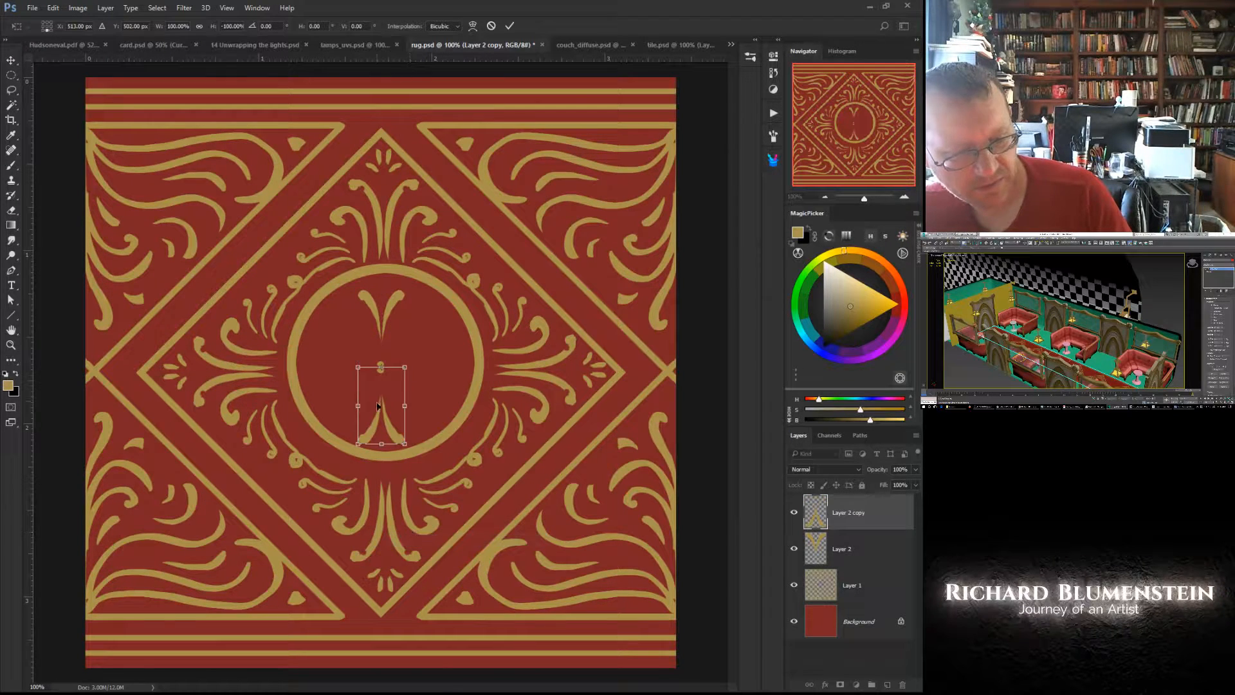
- Move the flipped copy up so the two dots overlap, apply the transform, and merge it down into Layer 2
{"action": "left_click_drag", "start_coordinate": [379, 422], "coordinate": [378, 415]}
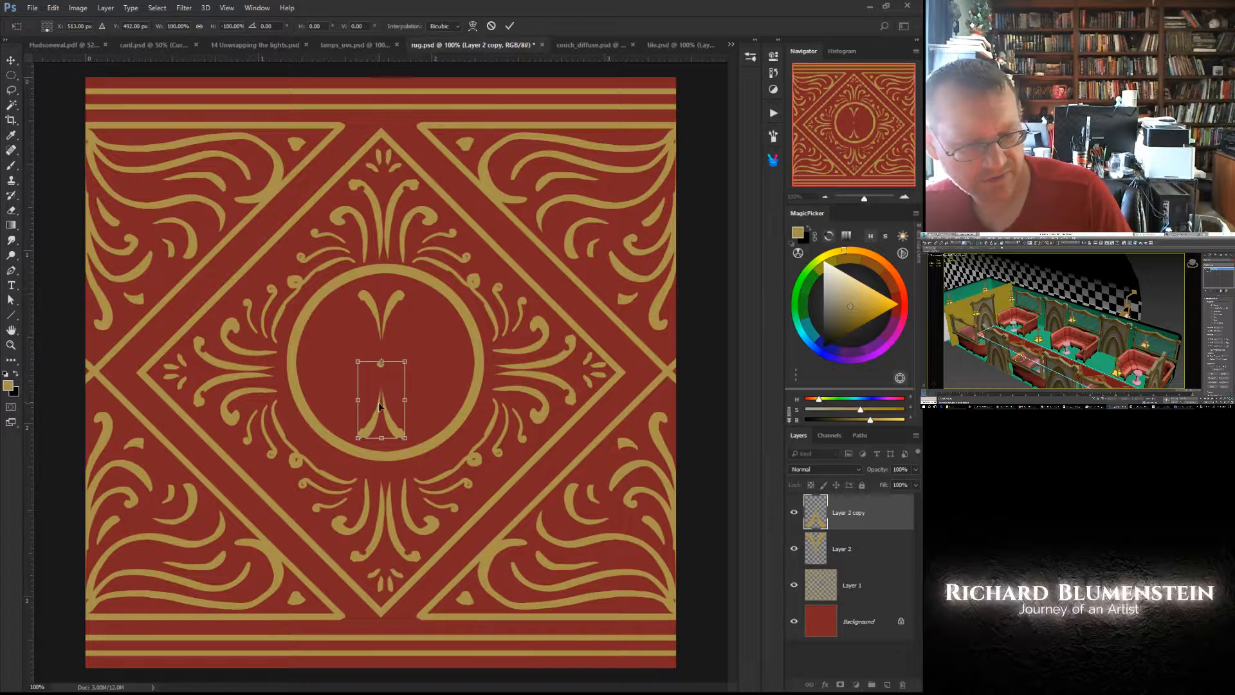
{"action": "right_click", "coordinate": [369, 407]}
{"action": "left_click", "coordinate": [369, 407]}
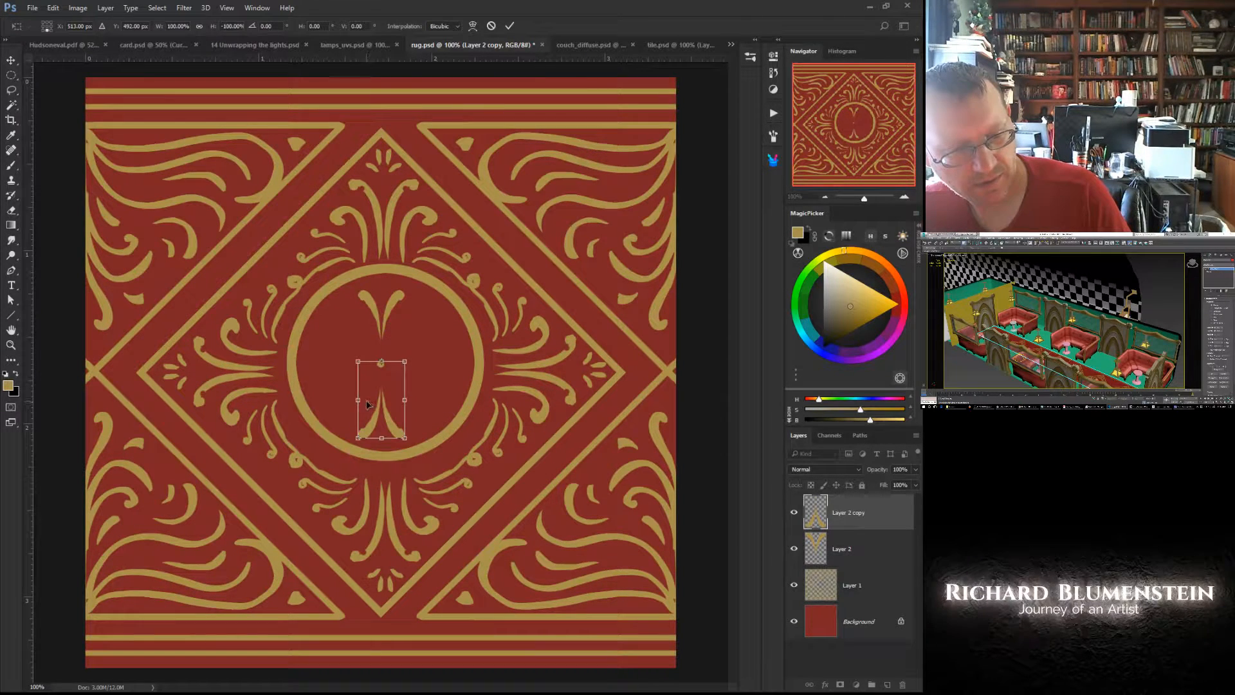
{"action": "key", "text": "Return"}
{"action": "right_click", "coordinate": [370, 407]}
{"action": "left_click", "coordinate": [399, 408]}
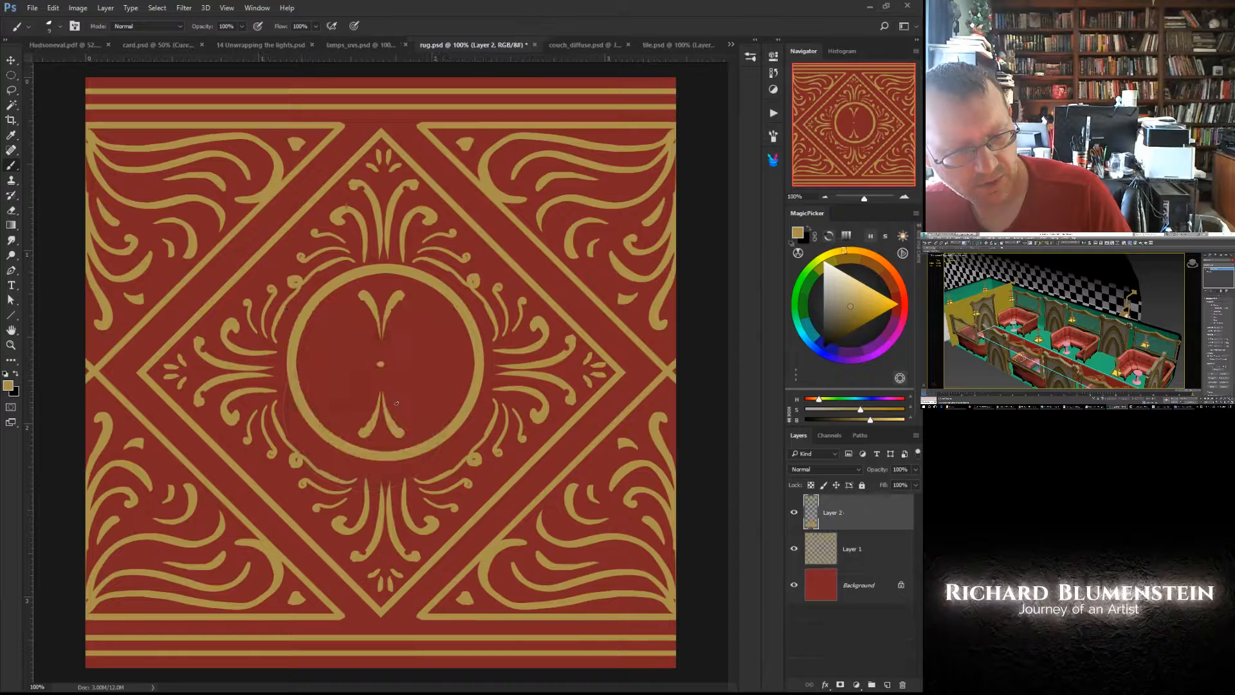
- Duplicate the two-armed motif's layer and rotate the copy 90° clockwise around the central dot
{"action": "left_click_drag", "start_coordinate": [830, 512], "coordinate": [887, 681]}
{"action": "left_click", "coordinate": [328, 331]}
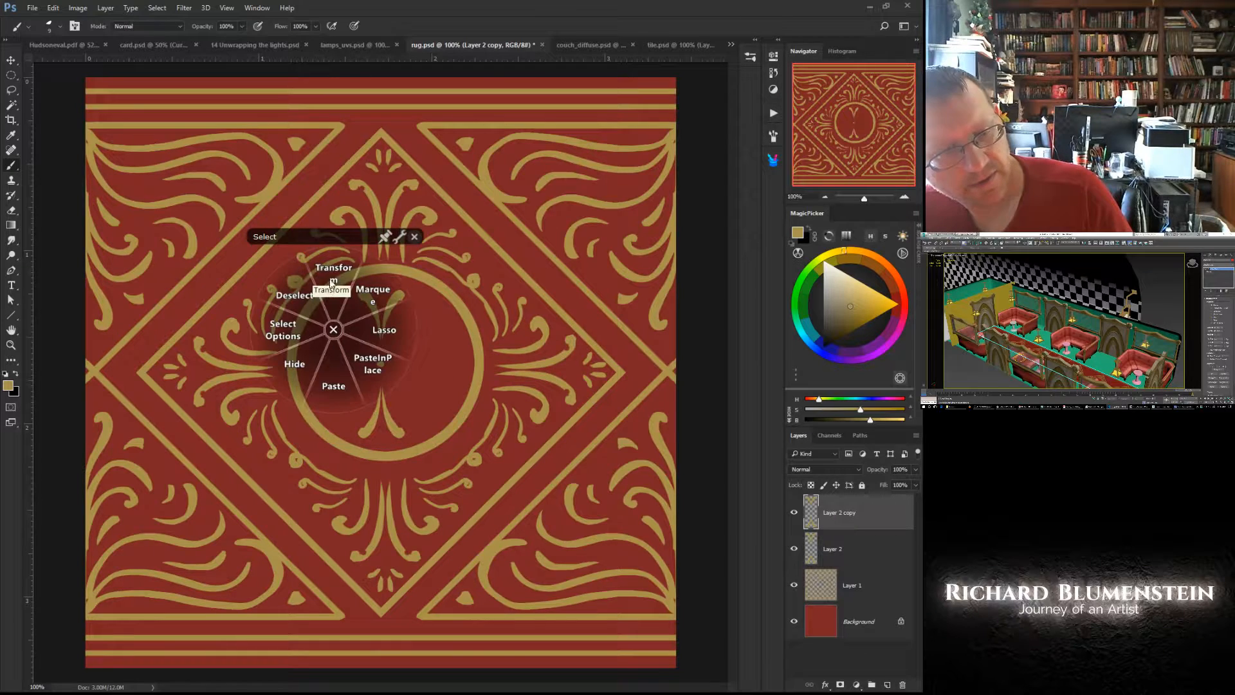
{"action": "left_click", "coordinate": [332, 281]}
{"action": "right_click", "coordinate": [328, 331]}
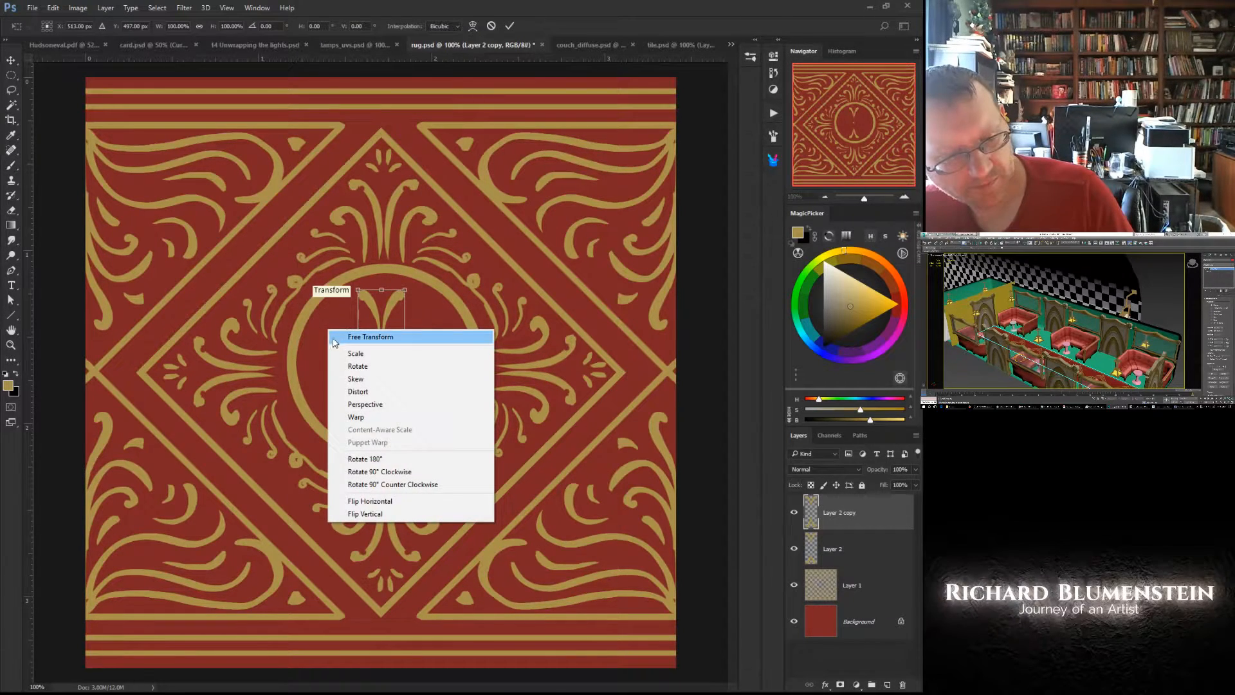
{"action": "left_click", "coordinate": [354, 473]}
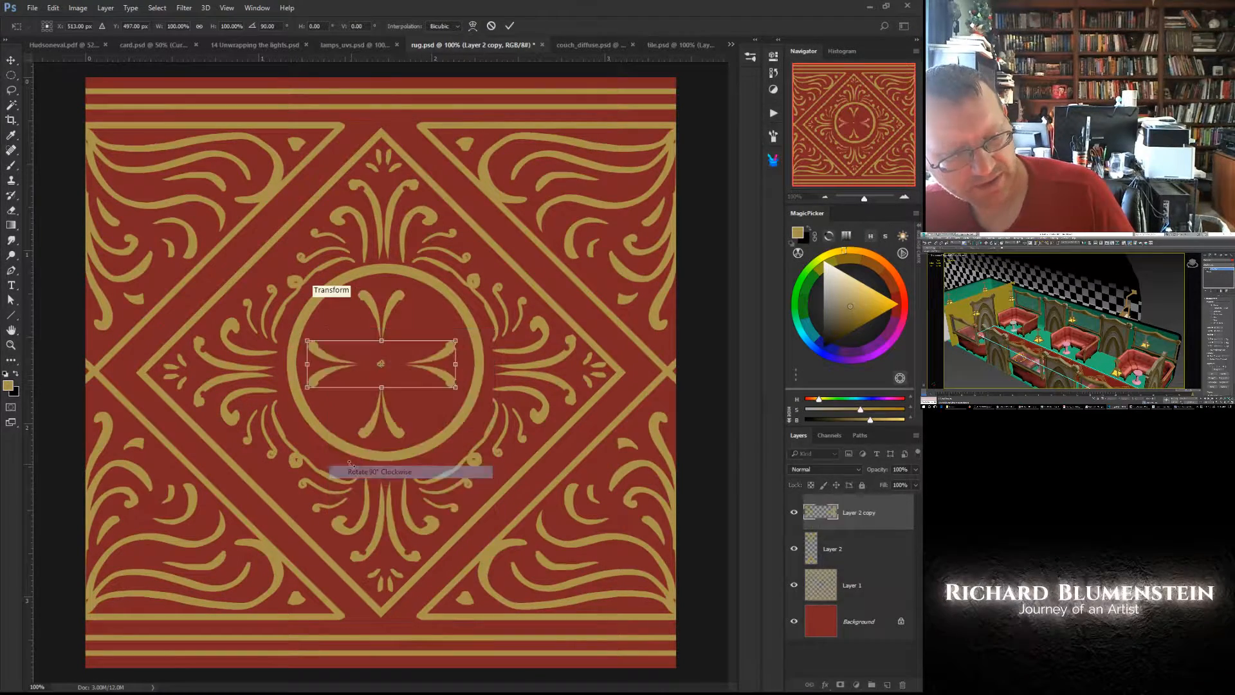
{"action": "middle_click", "coordinate": [369, 367]}
{"action": "left_click", "coordinate": [371, 368]}
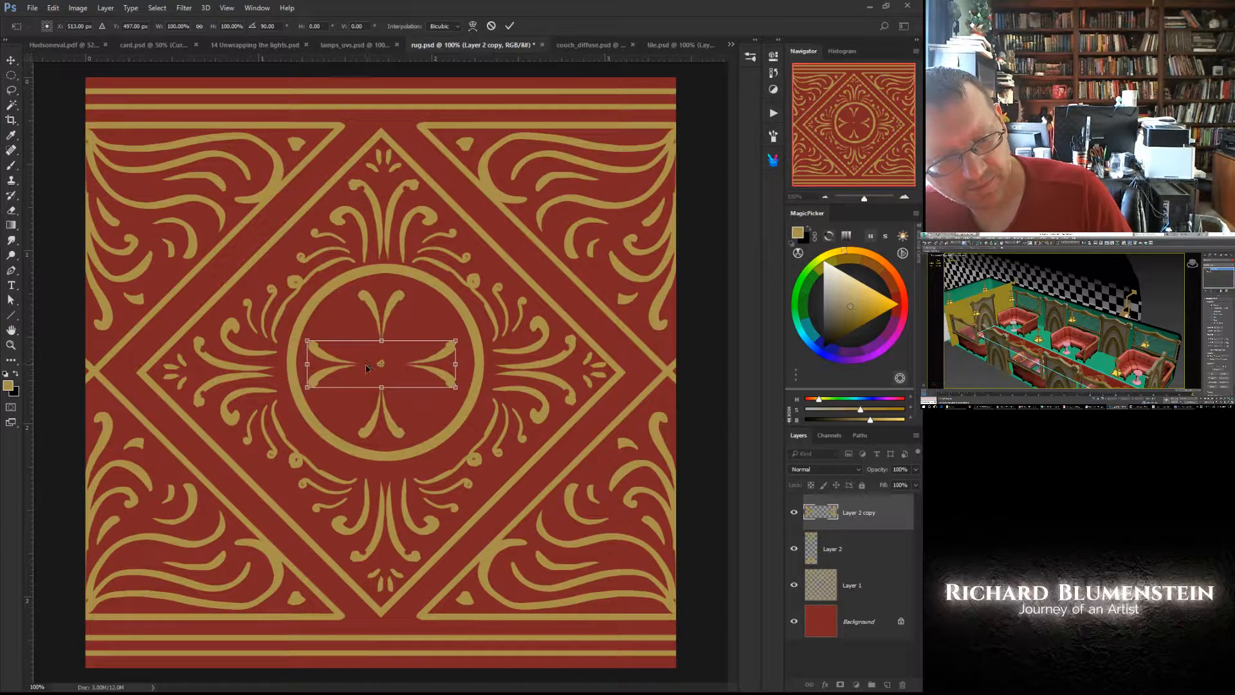
{"action": "key", "text": "Return"}
- Merge the rotated copy down into Layer 2 and shift the four-armed motif slightly right to centre it in the circle
{"action": "middle_click", "coordinate": [383, 369]}
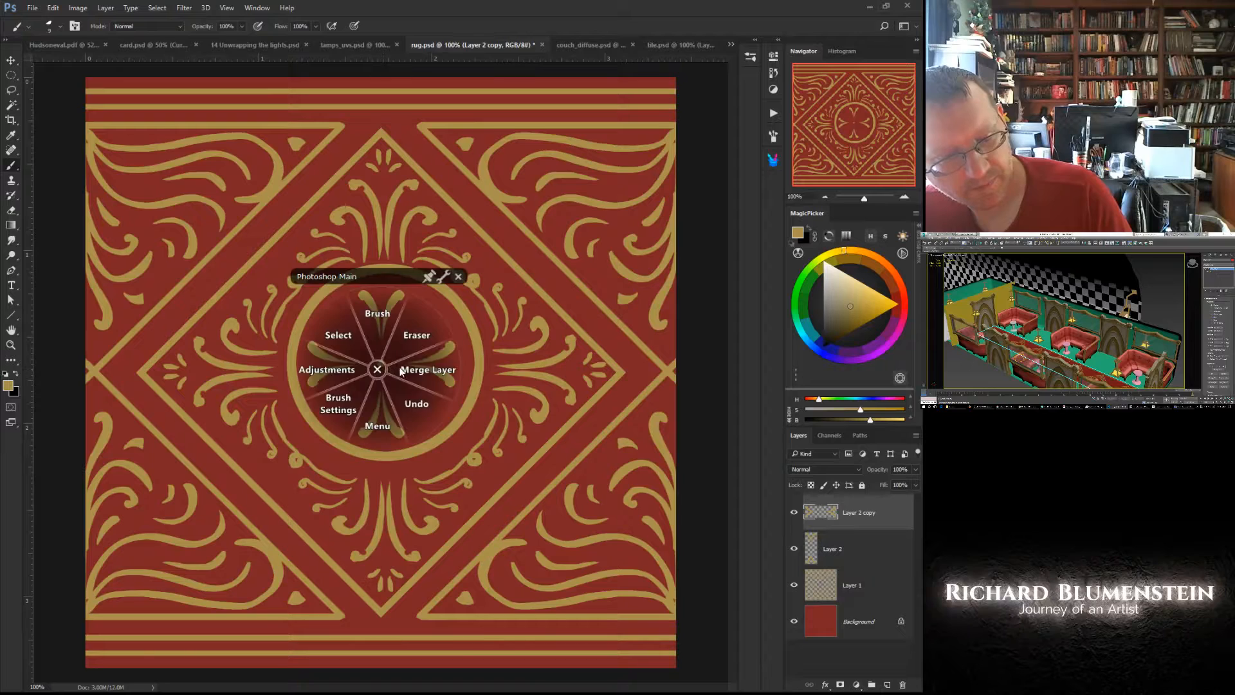
{"action": "left_click", "coordinate": [400, 366]}
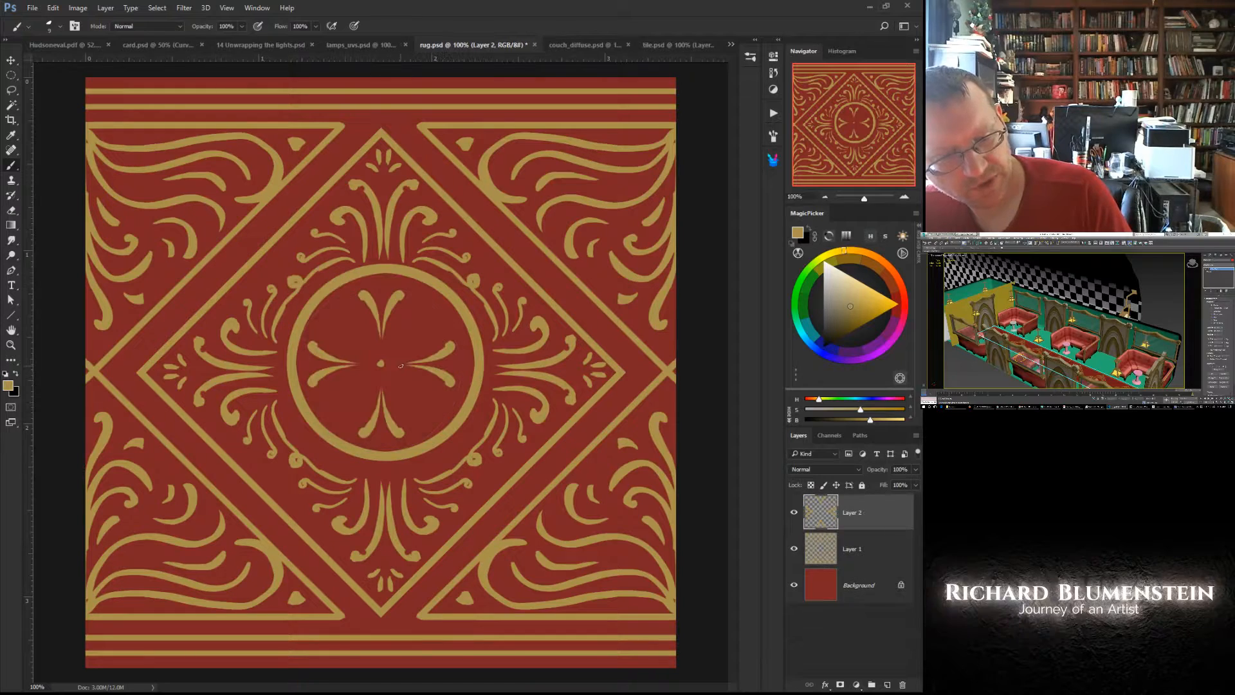
{"action": "left_click_drag", "start_coordinate": [318, 356], "coordinate": [325, 354], "text": "ctrl"}
- Rotate the four-armed motif 45° counter-clockwise and merge it down into the gold ornament on Layer 1
{"action": "middle_click", "coordinate": [321, 364]}
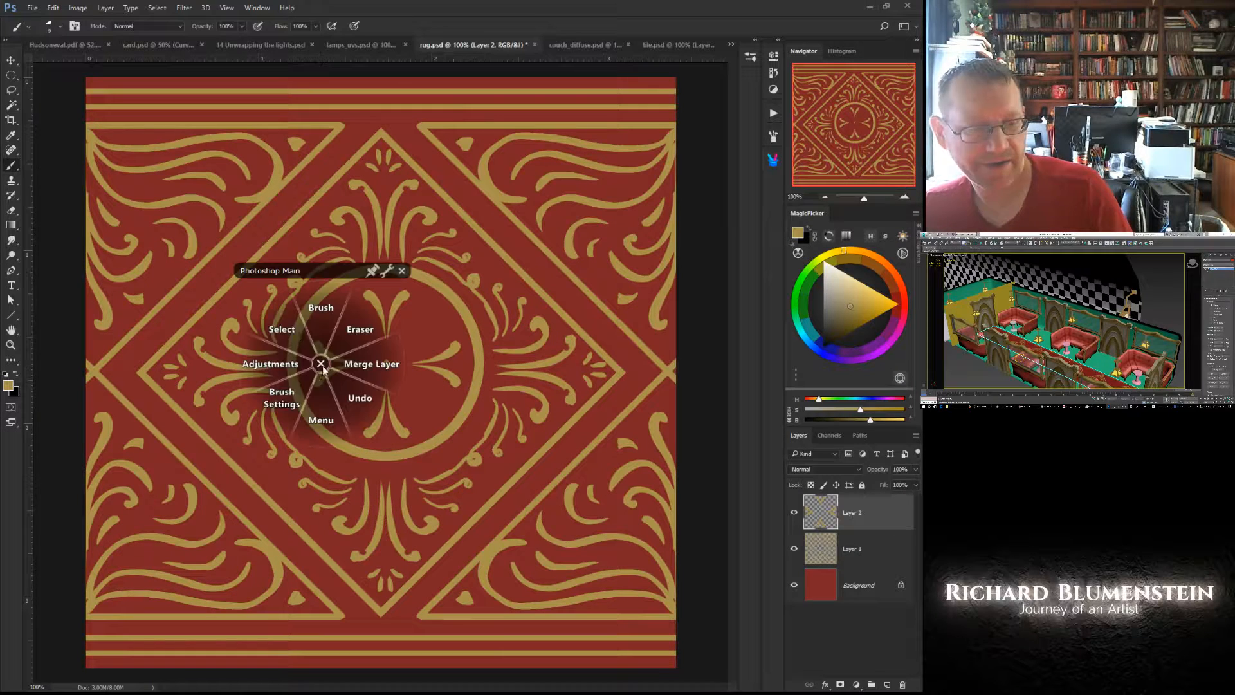
{"action": "left_click", "coordinate": [287, 323]}
{"action": "left_click", "coordinate": [287, 263]}
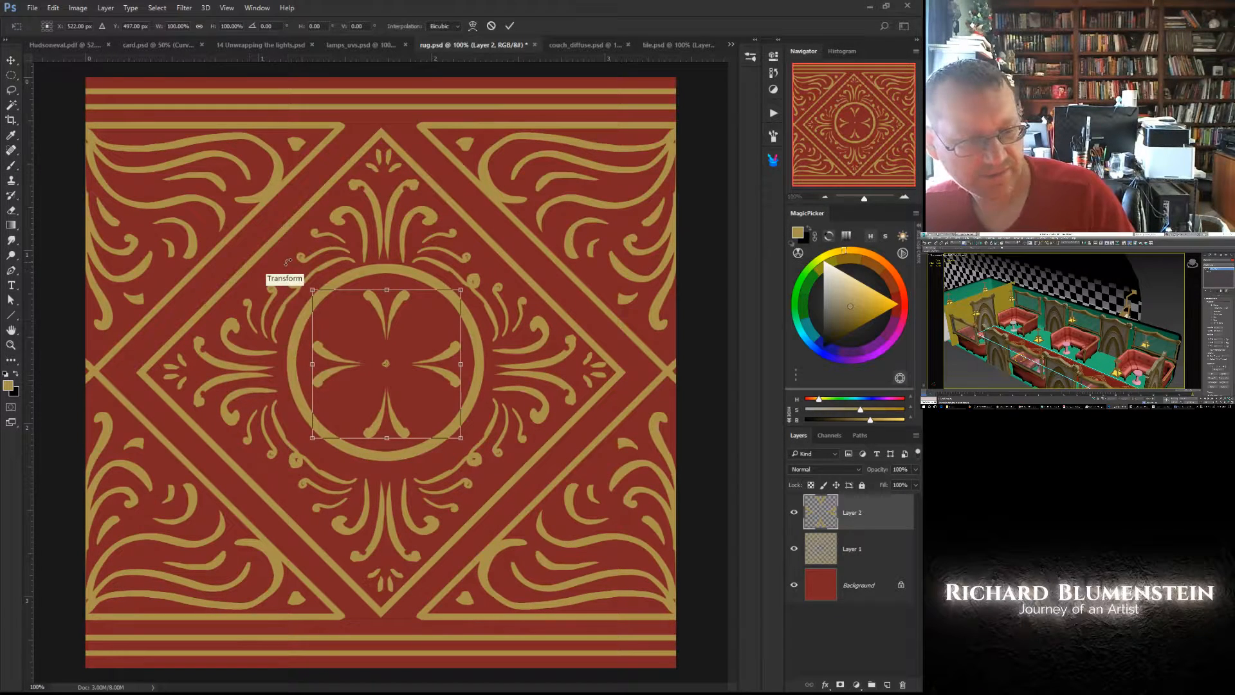
{"action": "left_click_drag", "start_coordinate": [287, 262], "coordinate": [242, 341], "text": "shift"}
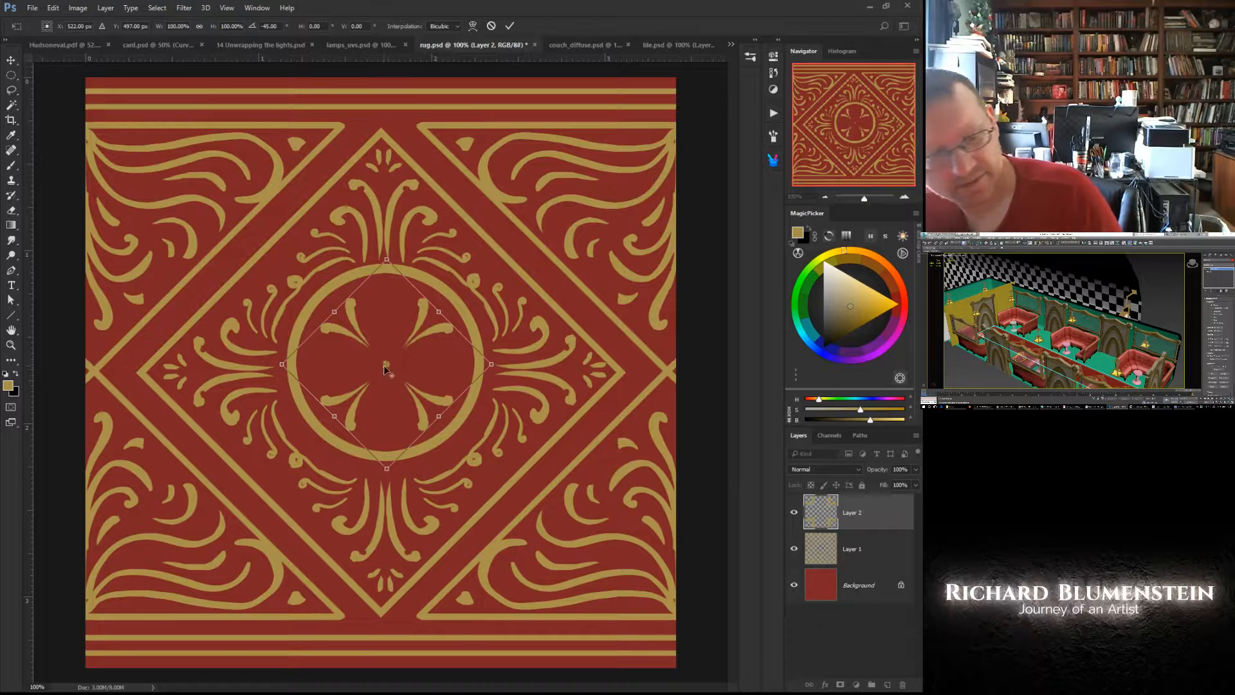
{"action": "key", "text": "Return"}
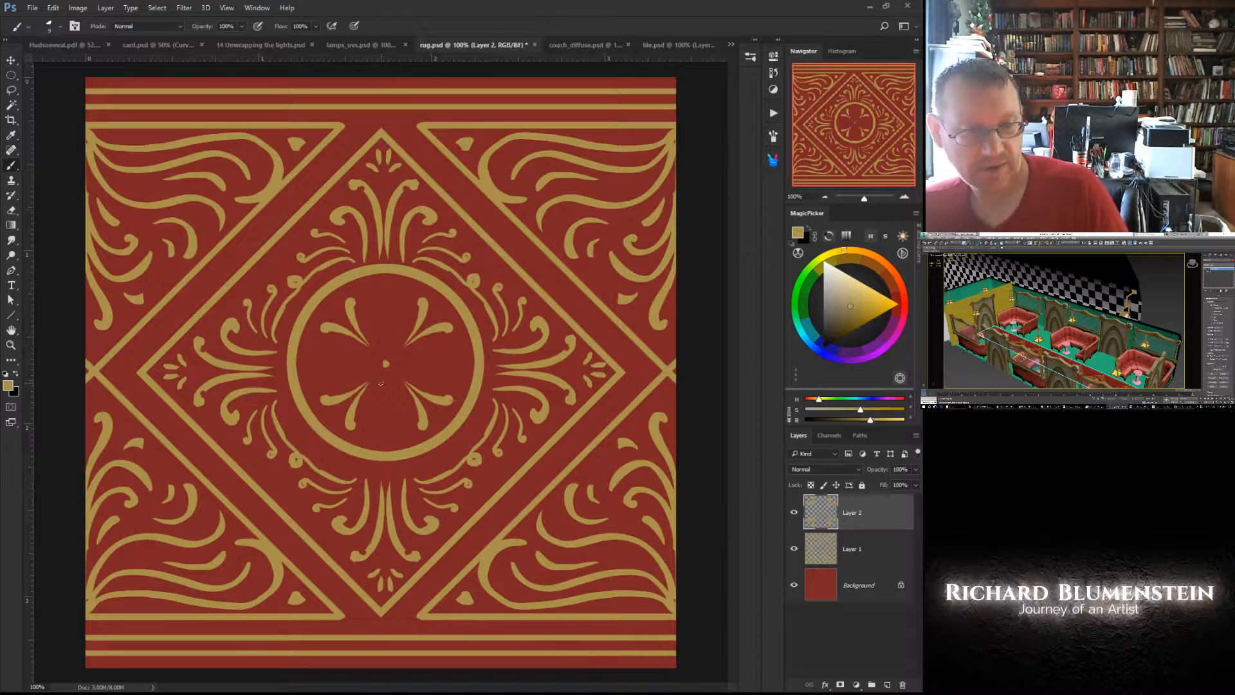
{"action": "right_click", "coordinate": [296, 415]}
{"action": "left_click", "coordinate": [329, 420]}
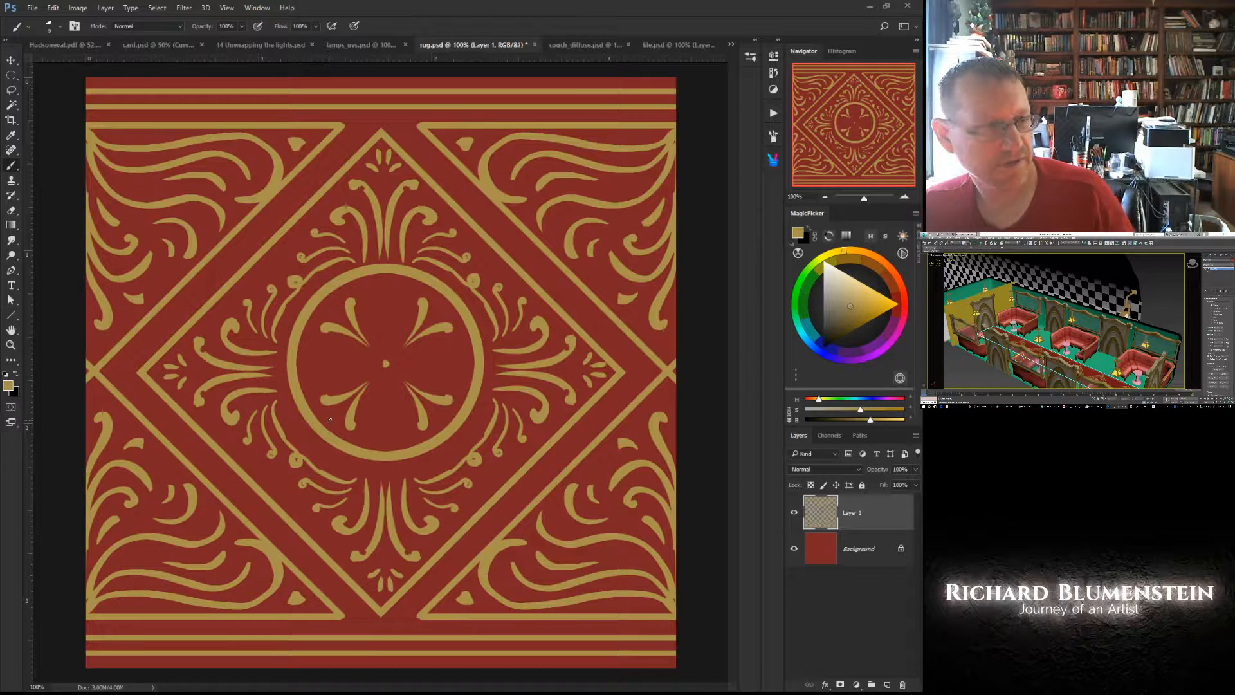
- Try to save the rug document over the existing rug.psd
{"action": "left_click", "coordinate": [32, 7]}
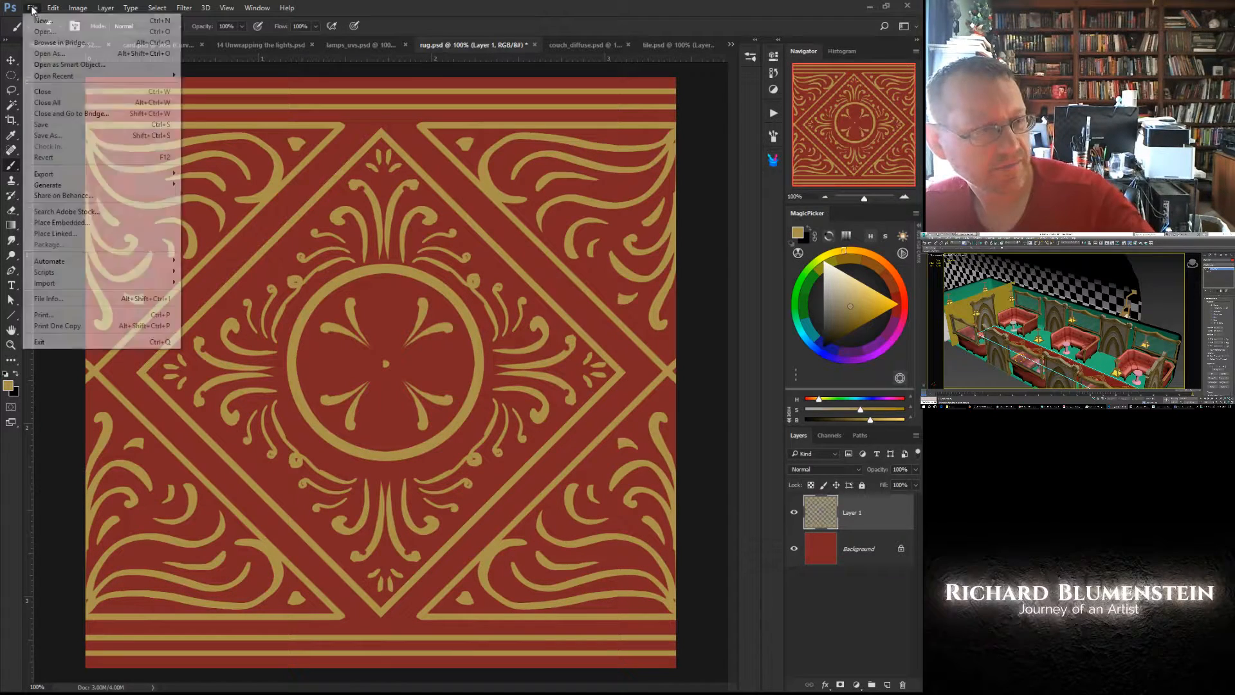
{"action": "left_click", "coordinate": [47, 137]}
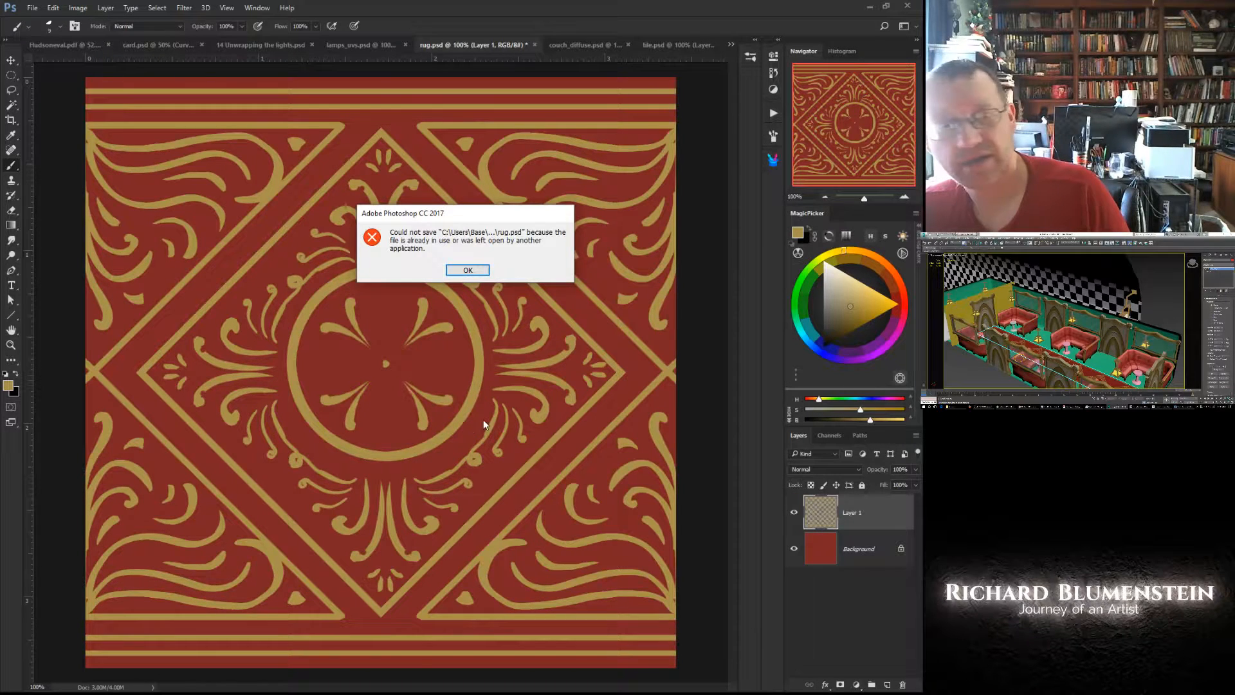
{"action": "left_click", "coordinate": [465, 273]}
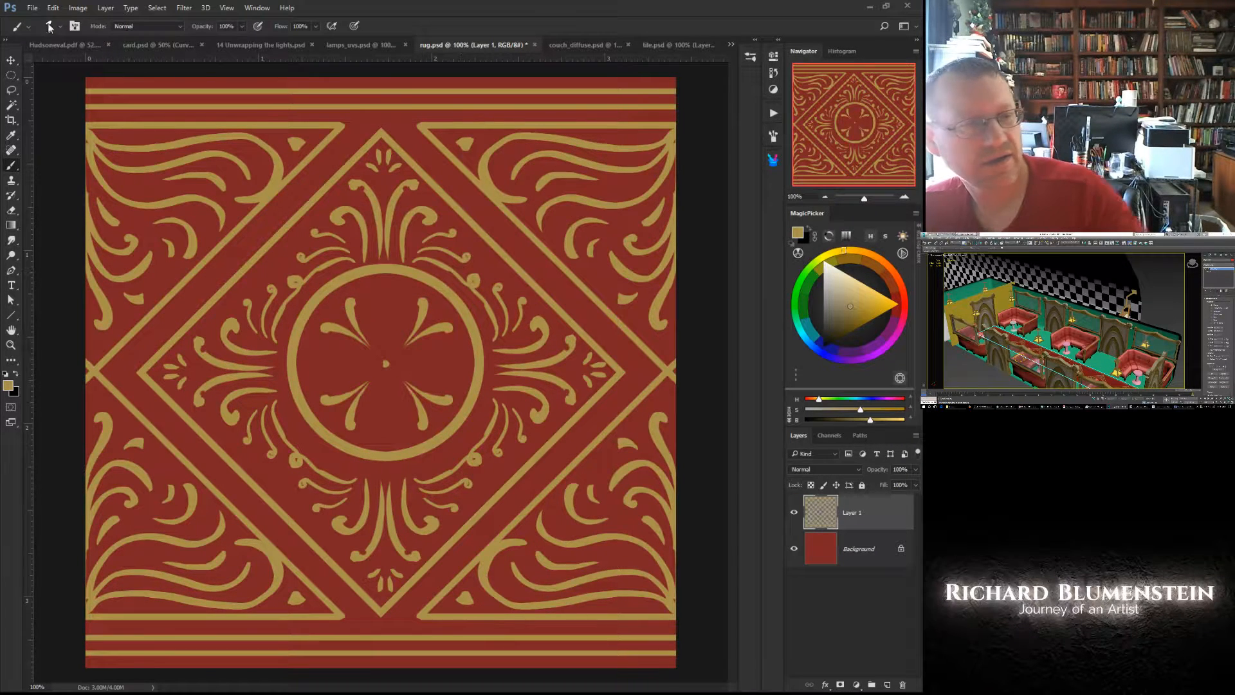
- Save a JPEG copy of the rug document in the Scenes folder, replacing the existing rug.jpg
{"action": "left_click", "coordinate": [32, 8]}
{"action": "left_click", "coordinate": [46, 136]}
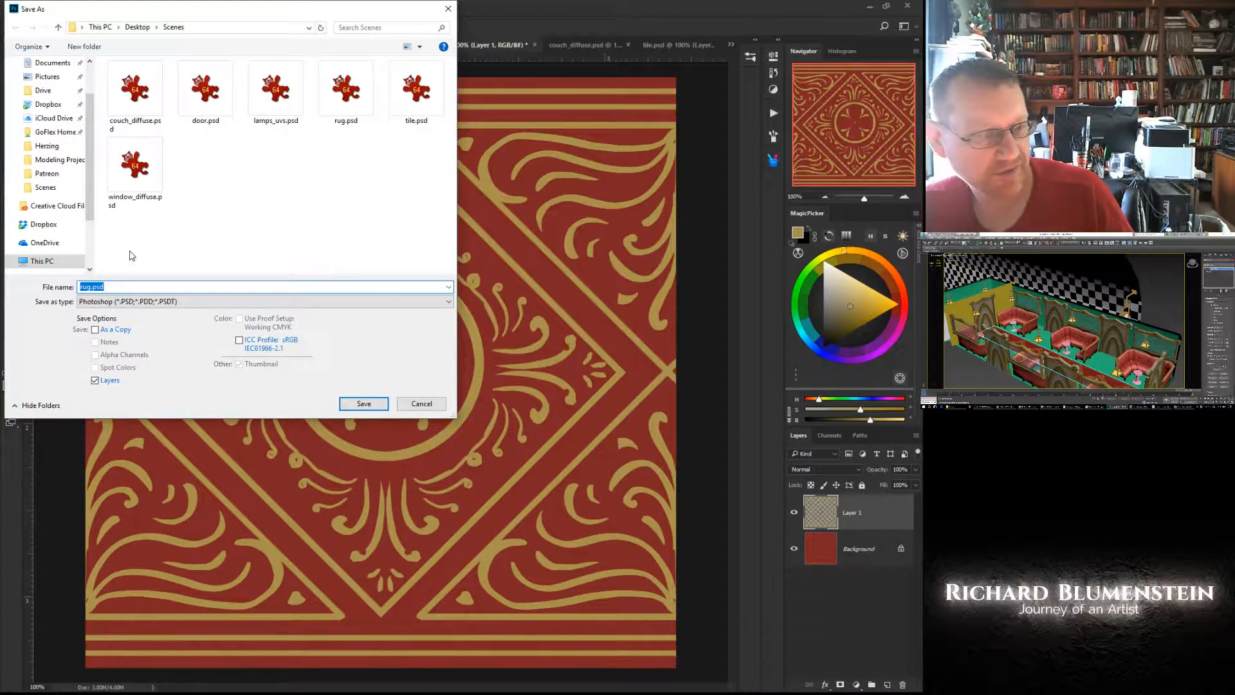
{"action": "left_click", "coordinate": [182, 301]}
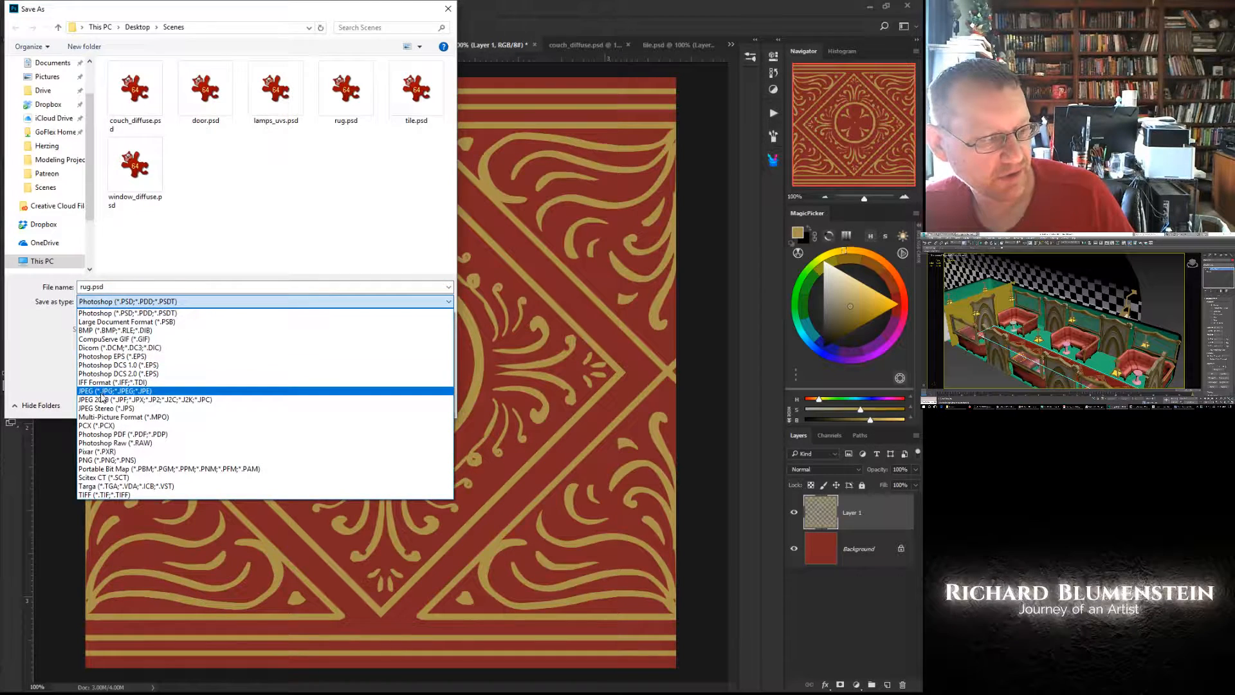
{"action": "left_click", "coordinate": [103, 395]}
{"action": "left_click", "coordinate": [270, 109]}
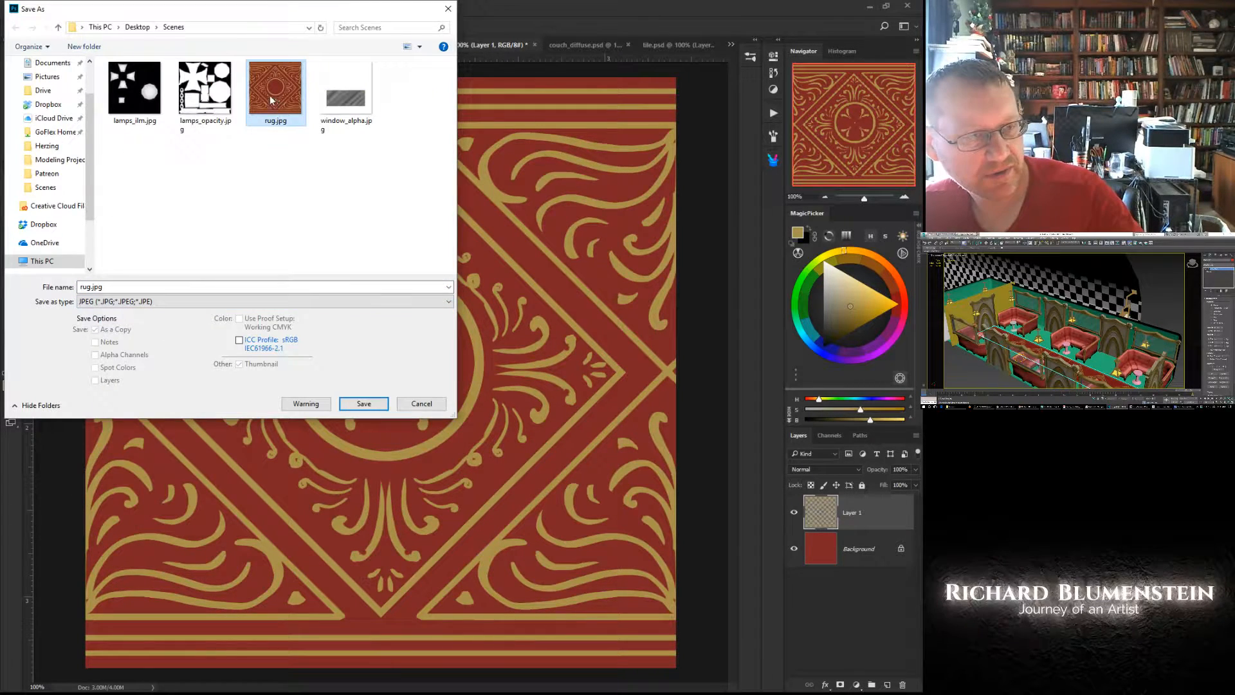
{"action": "key", "text": "Return"}
{"action": "left_click", "coordinate": [484, 353]}
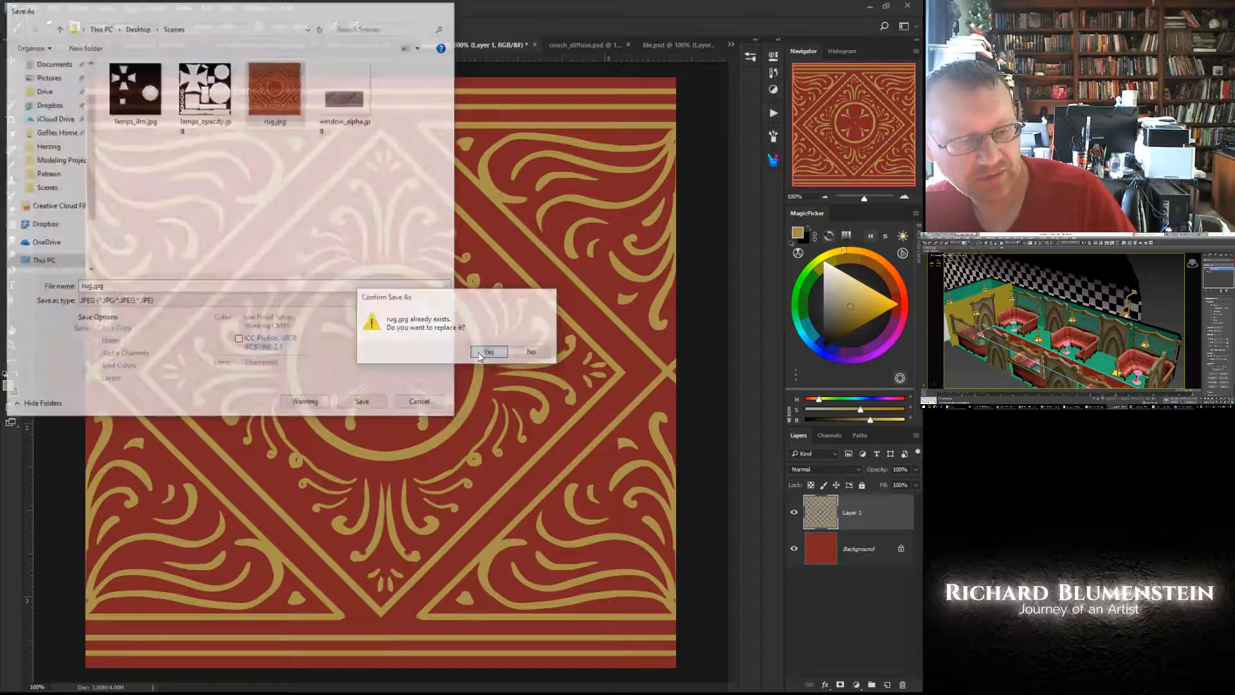
{"action": "left_click", "coordinate": [526, 189]}
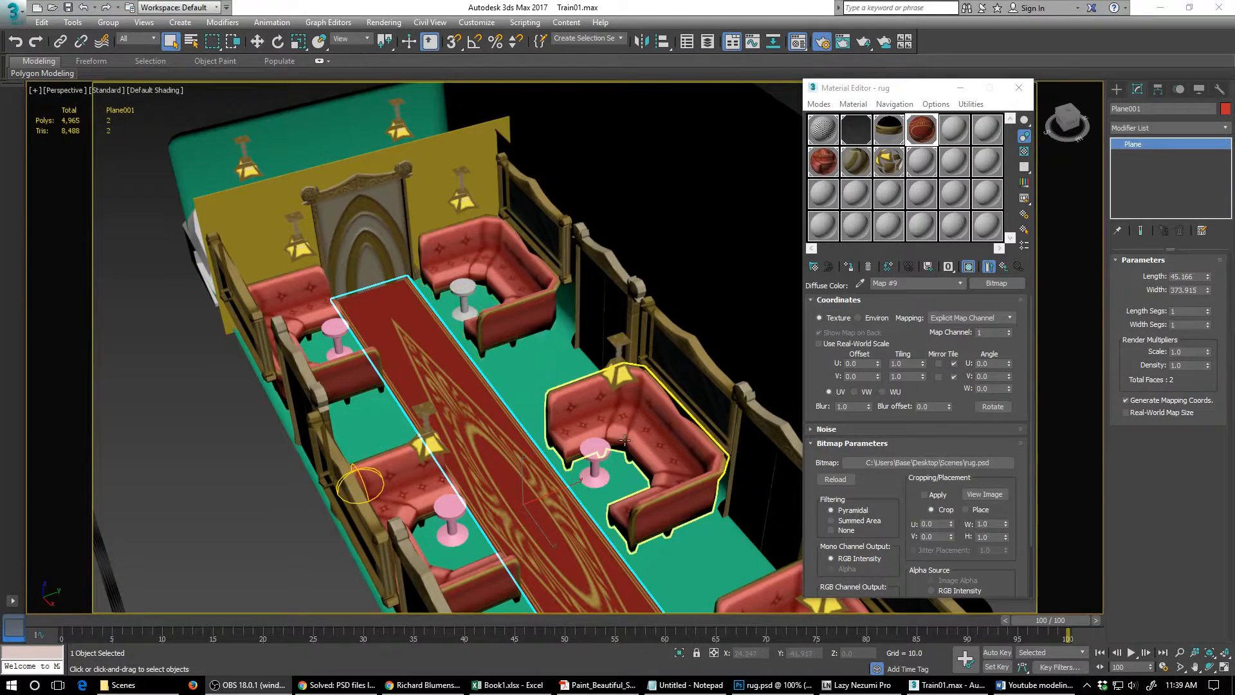
- In 3ds Max, replace the rug material's diffuse bitmap with rug.jpg from the Scenes folder
{"action": "left_click", "coordinate": [920, 134]}
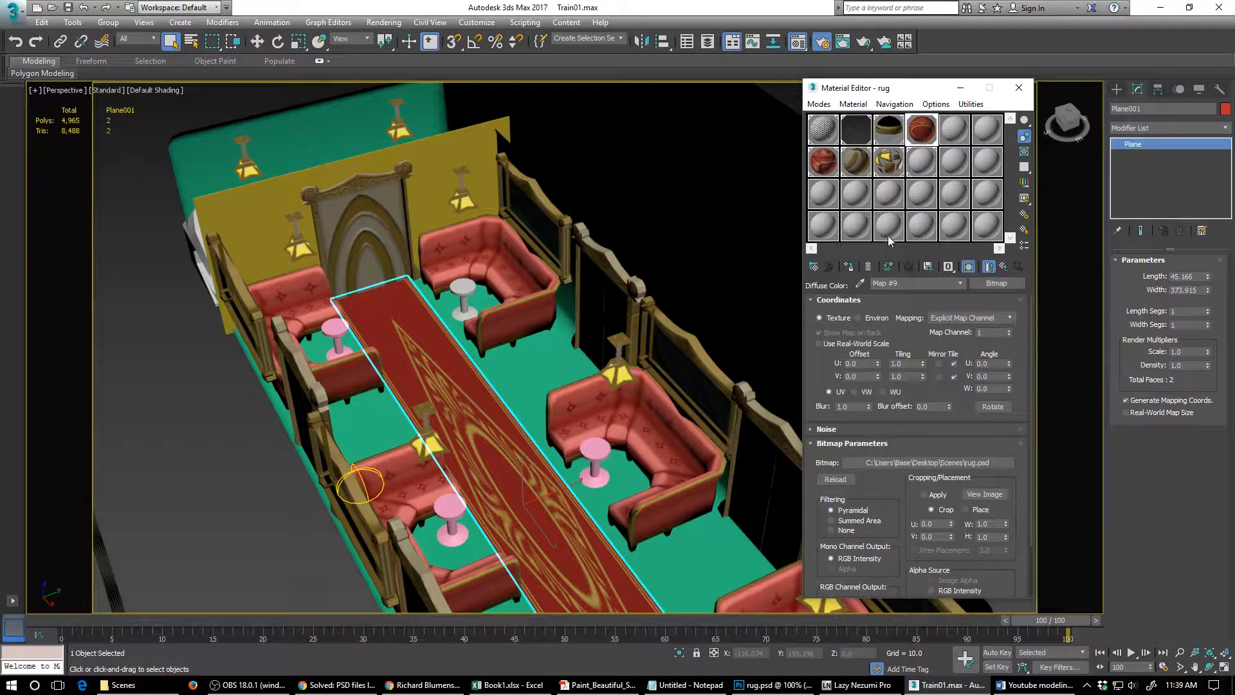
{"action": "left_click", "coordinate": [892, 463]}
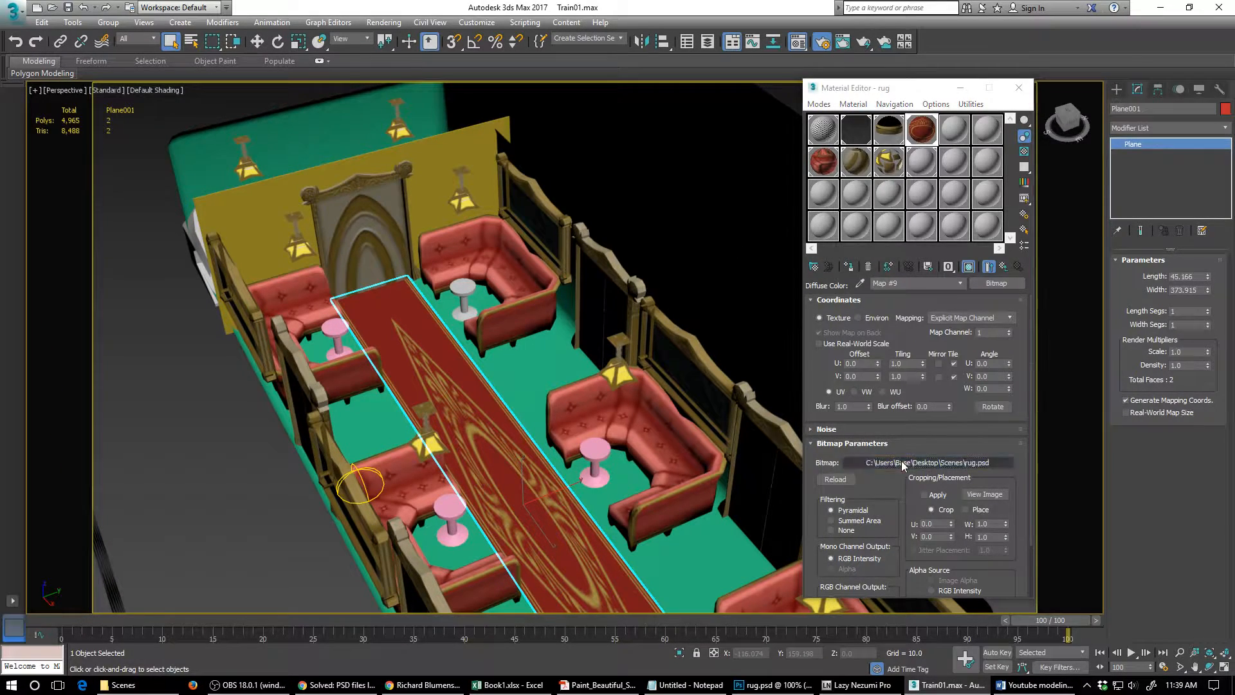
{"action": "double_click", "coordinate": [1040, 313]}
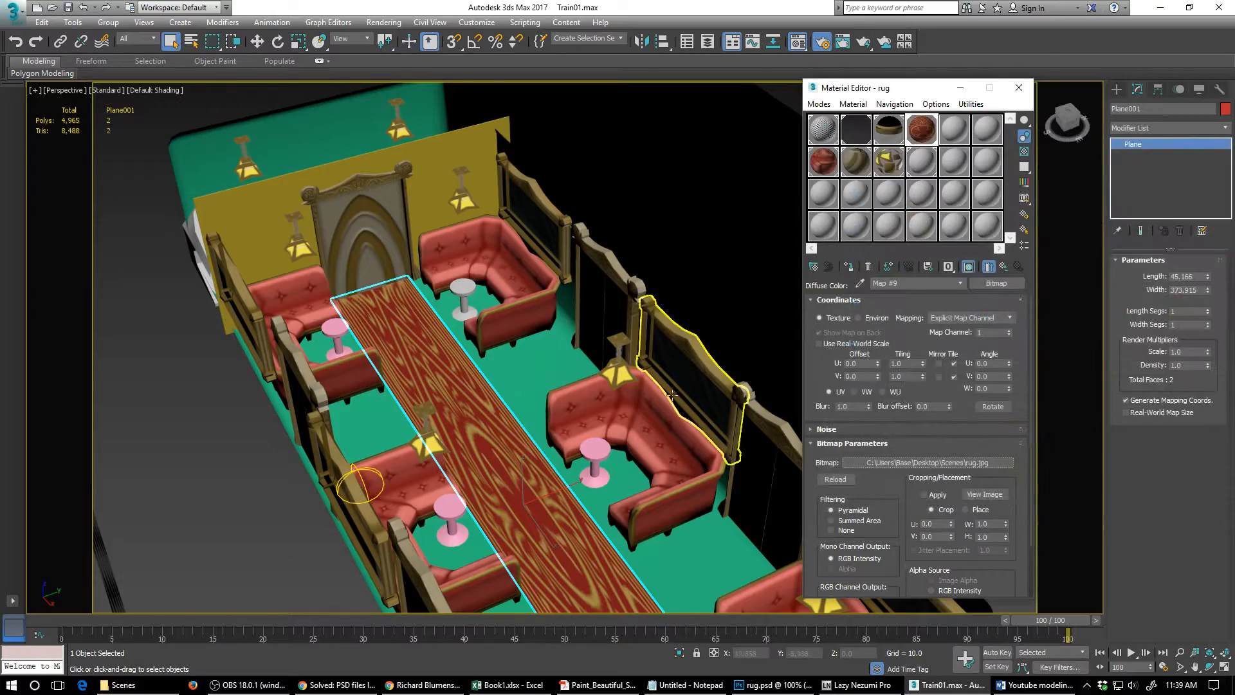
- Add a UVW Map modifier to the rug plane and bitmap-fit its planar mapping to rug.jpg
{"action": "middle_click_drag", "start_coordinate": [524, 465], "coordinate": [520, 420], "text": "alt"}
{"action": "scroll", "coordinate": [520, 420], "scroll_direction": "up", "scroll_amount": 3}
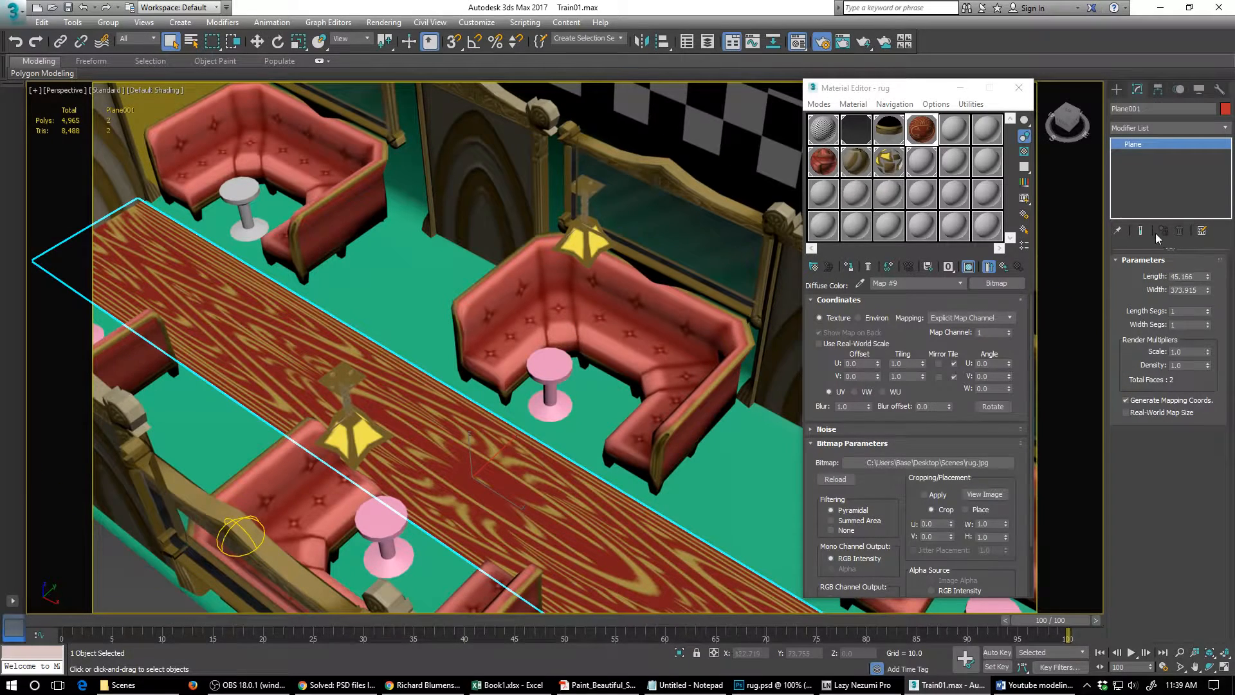
{"action": "left_click", "coordinate": [1225, 133]}
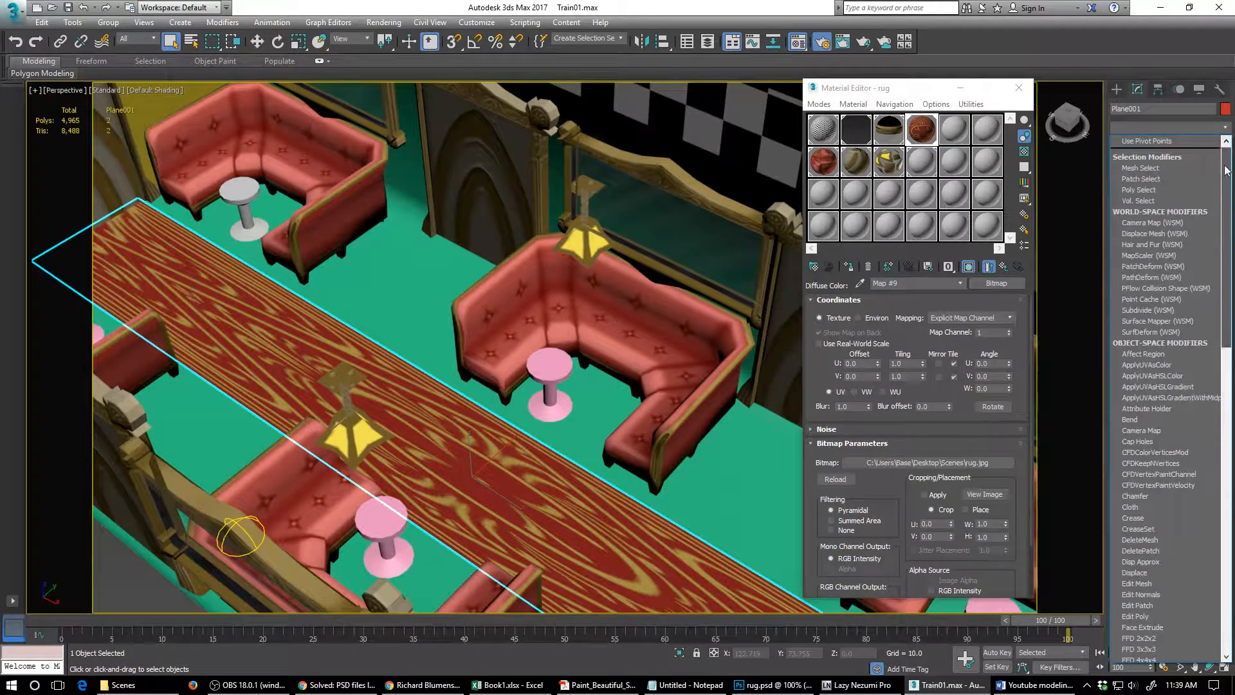
{"action": "left_click_drag", "start_coordinate": [1224, 190], "coordinate": [1223, 472]}
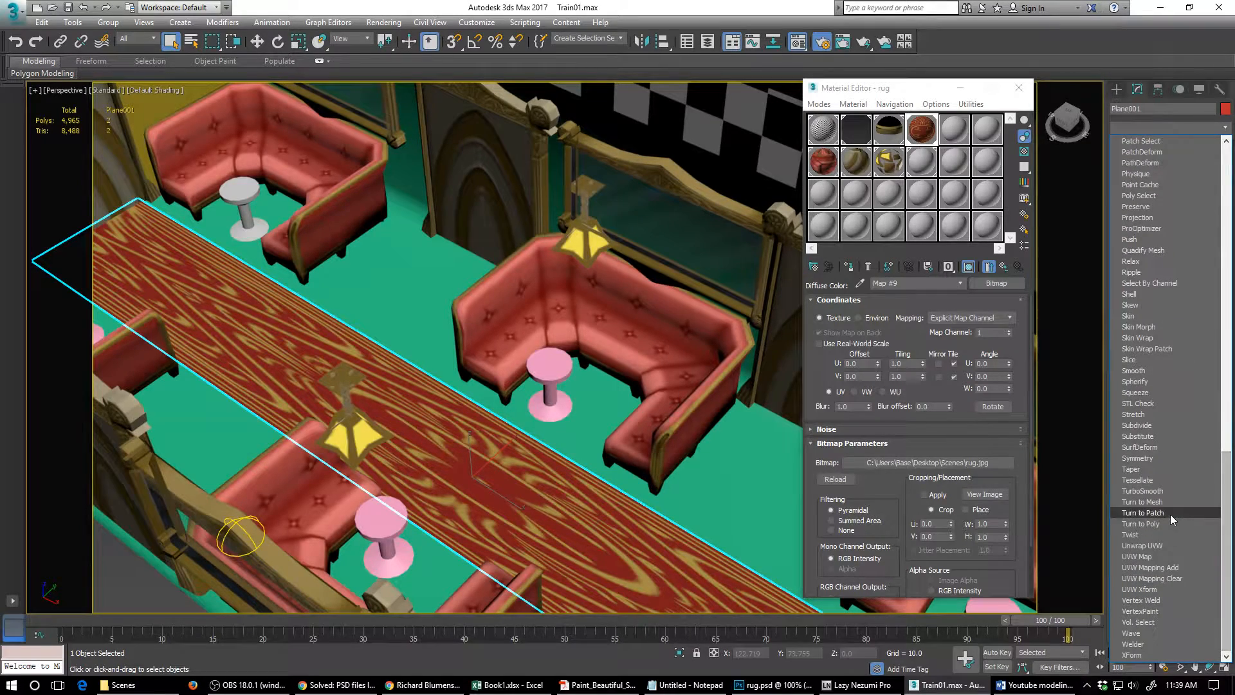
{"action": "left_click", "coordinate": [1142, 558]}
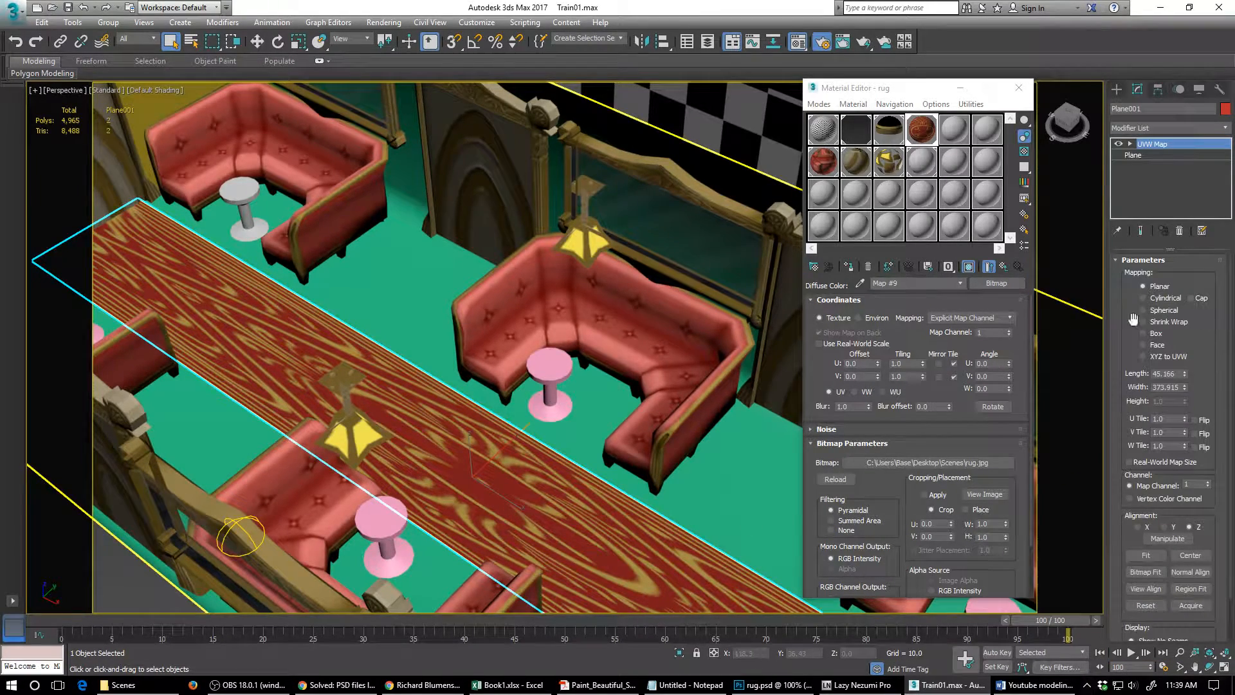
{"action": "left_click", "coordinate": [1145, 572]}
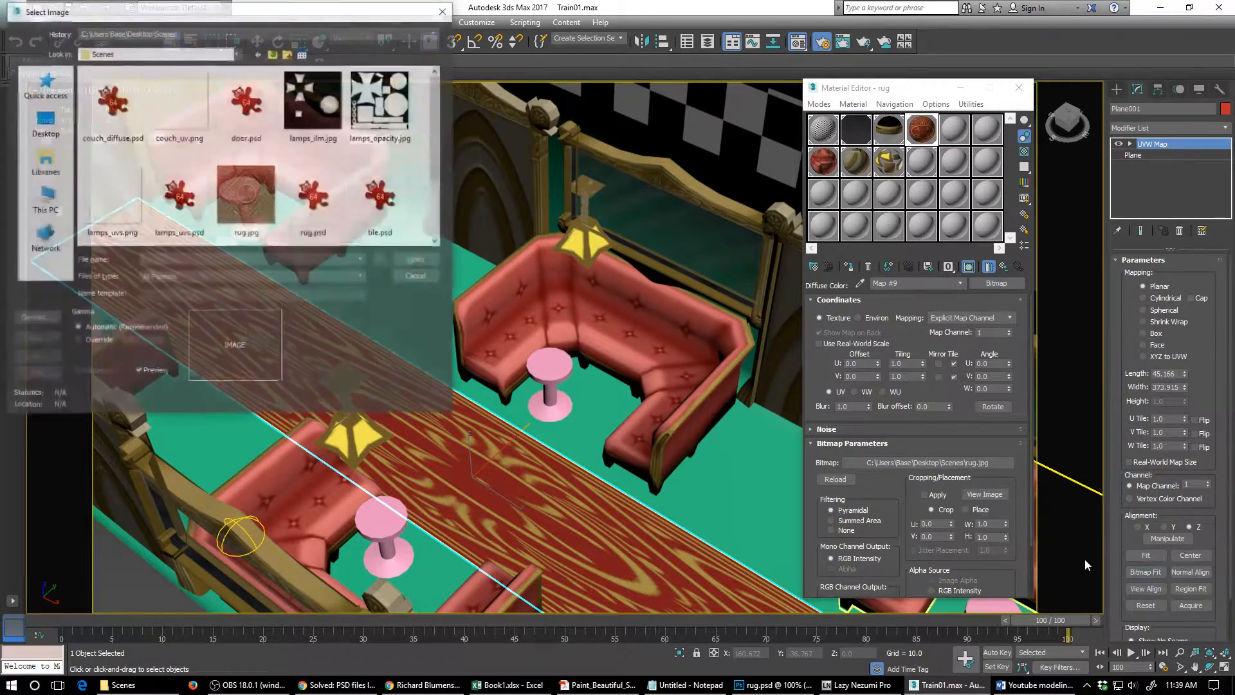
{"action": "left_click", "coordinate": [248, 200]}
{"action": "double_click", "coordinate": [248, 200]}
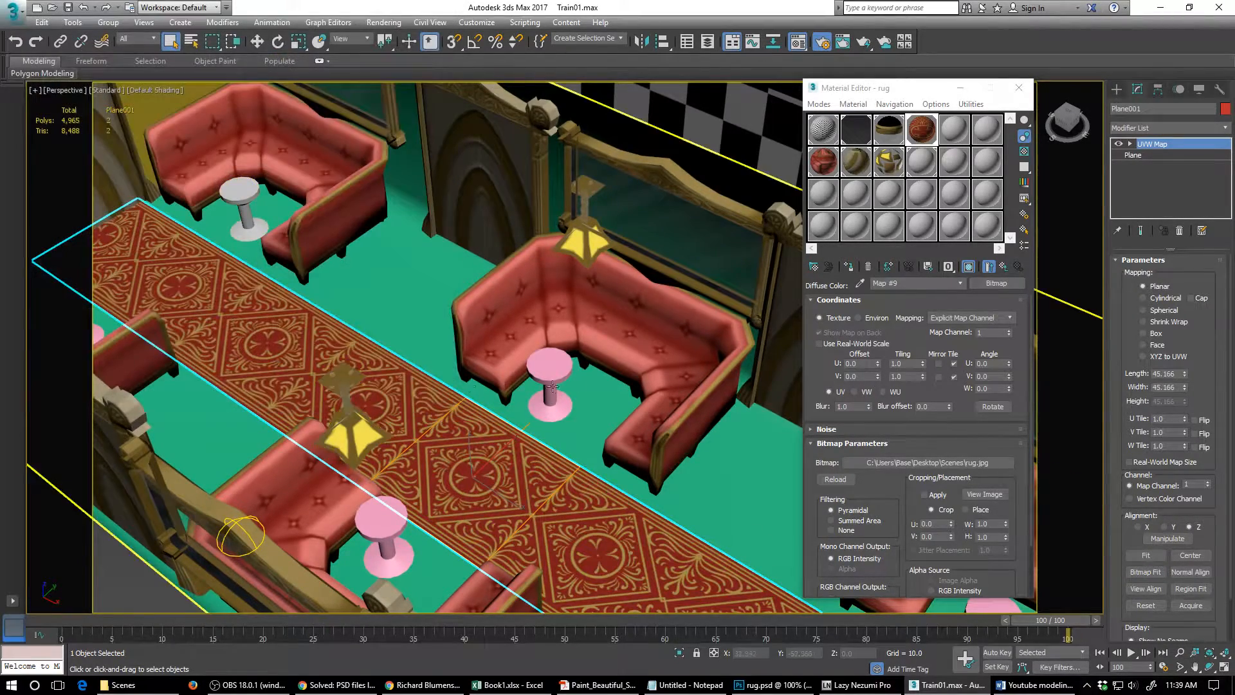
- Select the checkered tunnel cylinder surrounding the train and view its UV layout in the UV editor
{"action": "middle_click_drag", "start_coordinate": [322, 367], "coordinate": [538, 444], "text": "alt"}
{"action": "scroll", "coordinate": [549, 421], "scroll_direction": "down", "scroll_amount": 5}
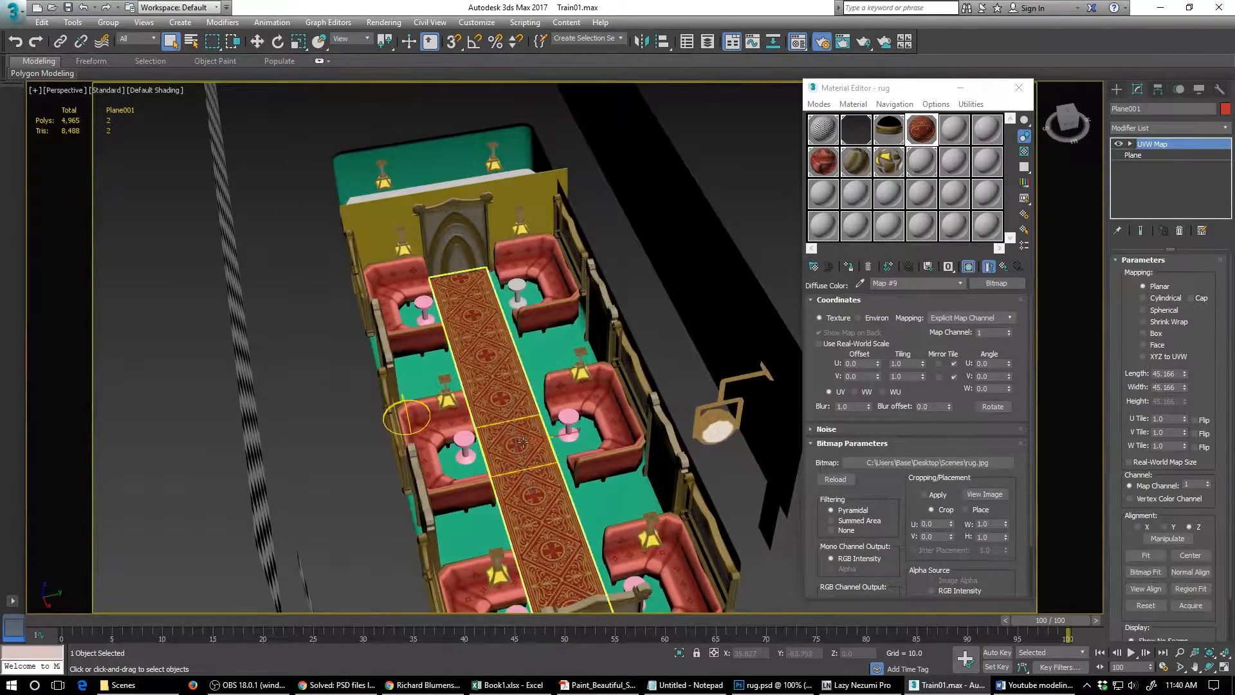
{"action": "scroll", "coordinate": [538, 444], "scroll_direction": "up", "scroll_amount": 3}
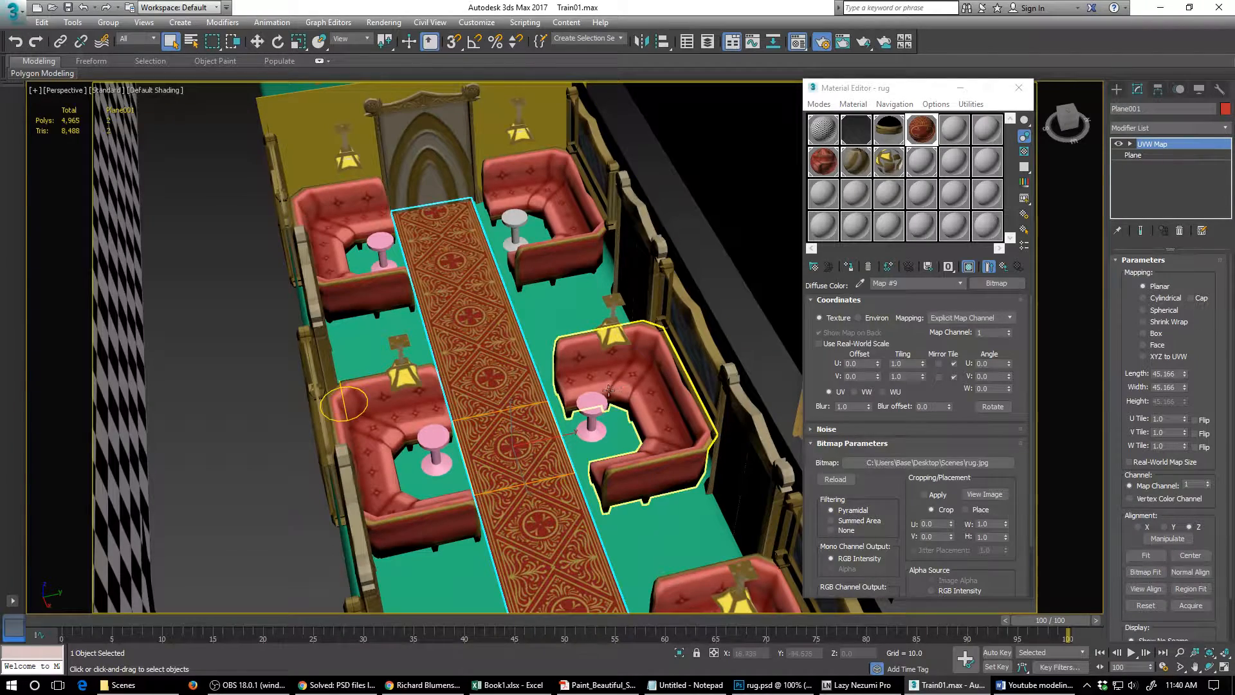
{"action": "mouse_move", "coordinate": [601, 394]}
{"action": "middle_mouse_down", "text": "alt"}
{"action": "mouse_move", "coordinate": [580, 419]}
{"action": "mouse_move", "coordinate": [582, 402]}
{"action": "middle_mouse_up", "text": "alt"}
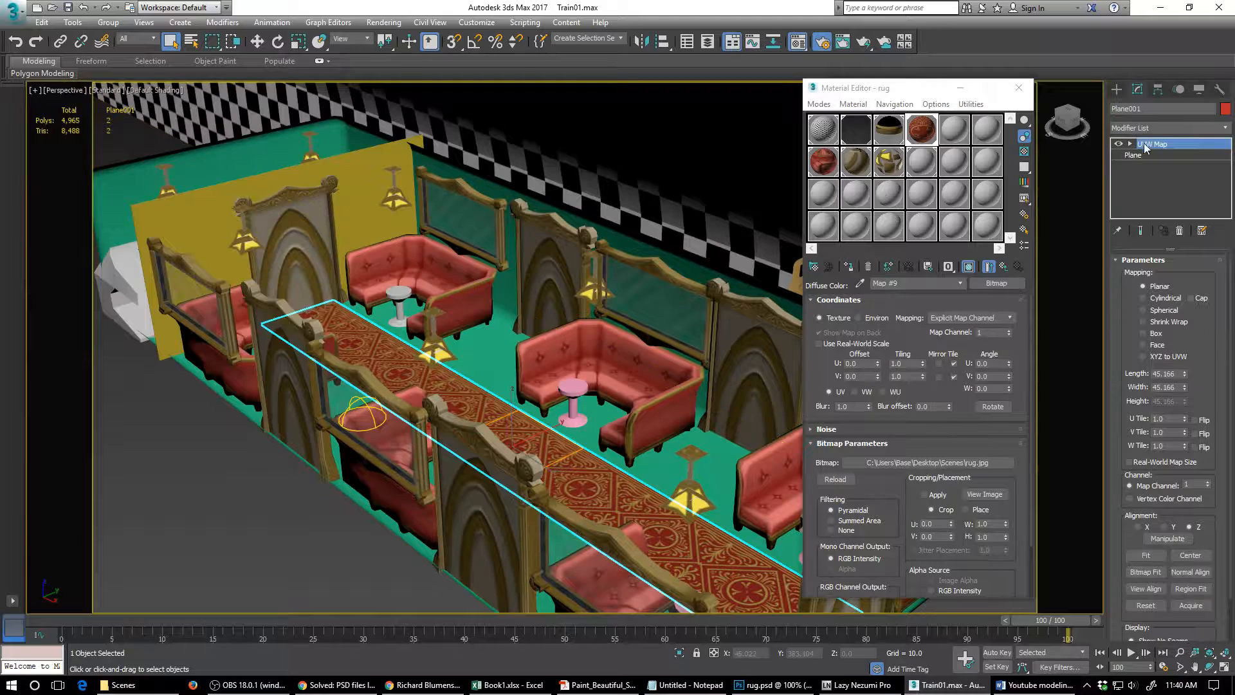
{"action": "left_click", "coordinate": [744, 218]}
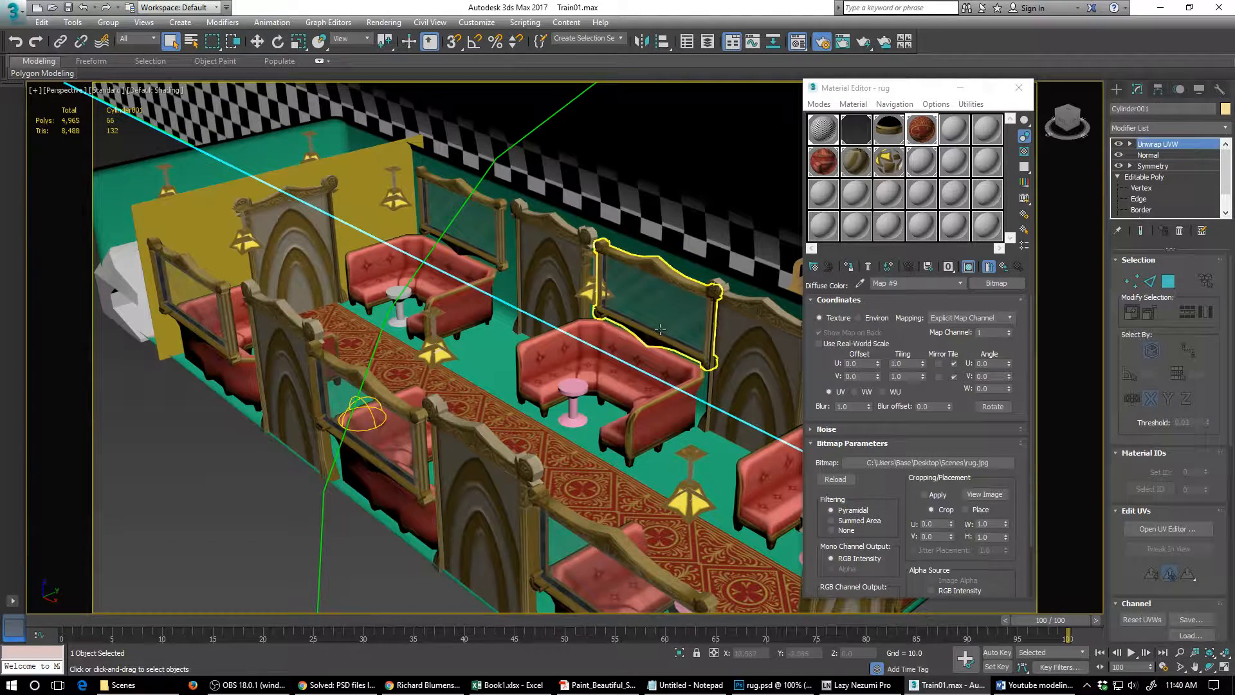
{"action": "key", "text": "alt"}
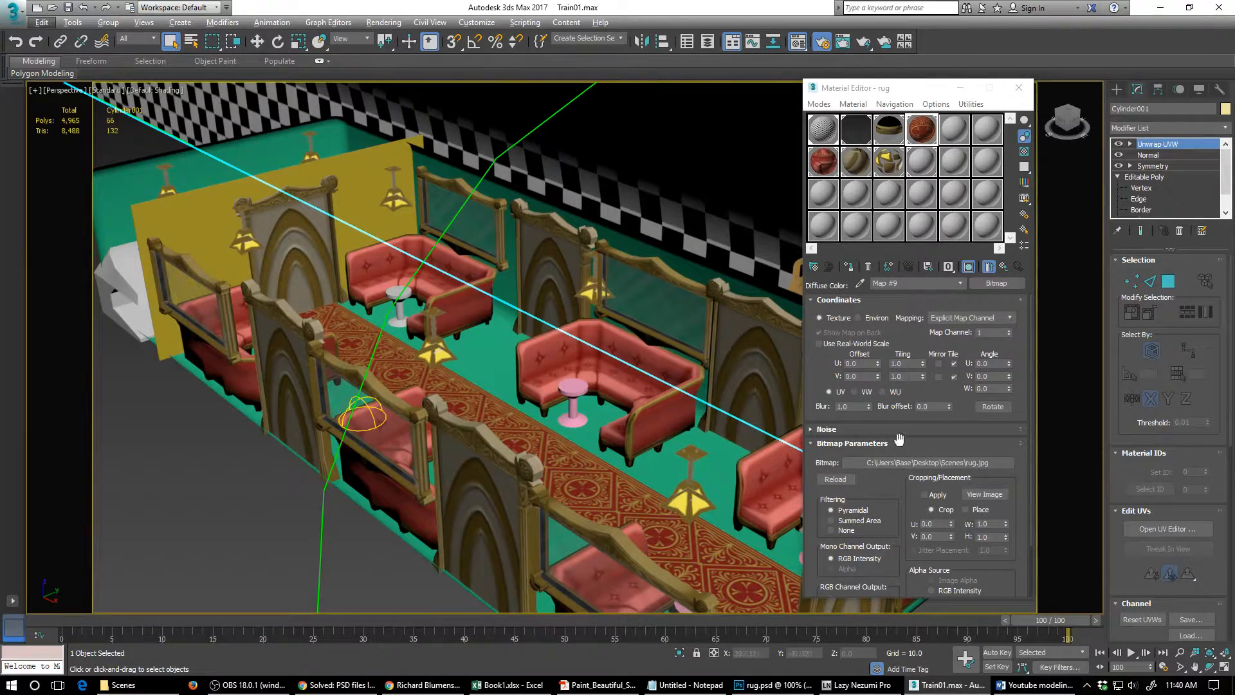
{"action": "left_click", "coordinate": [1155, 529]}
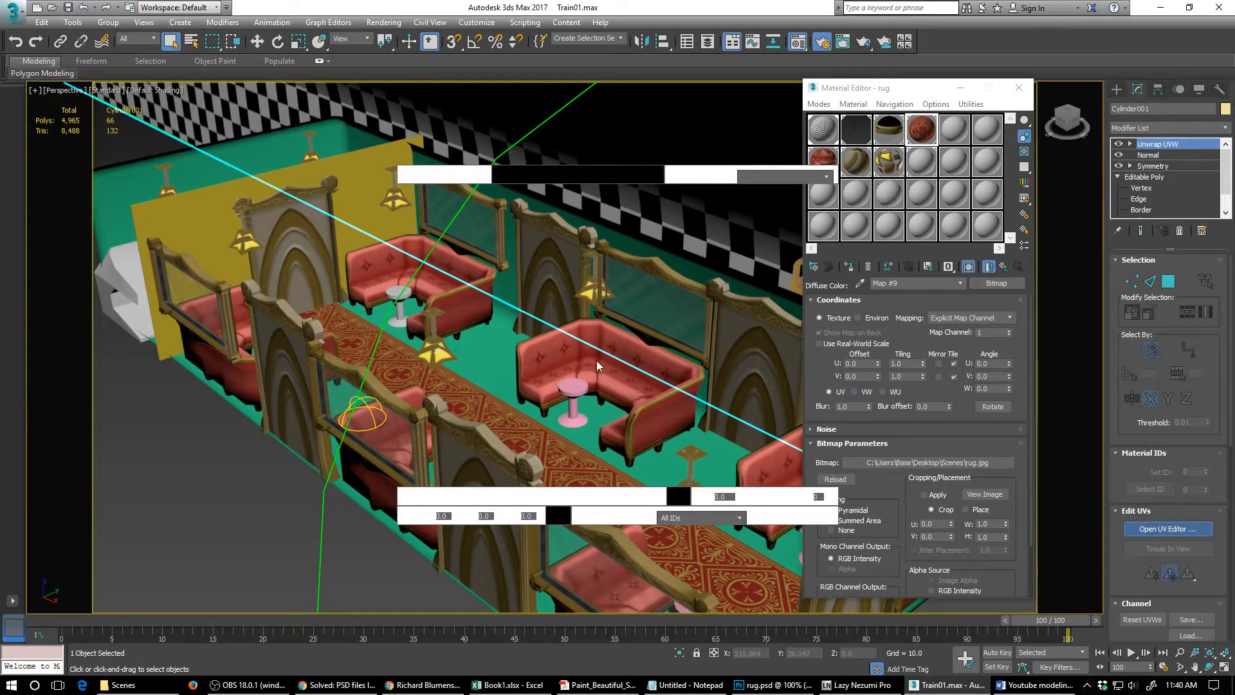
{"action": "scroll", "coordinate": [249, 247], "scroll_direction": "down", "scroll_amount": 2}
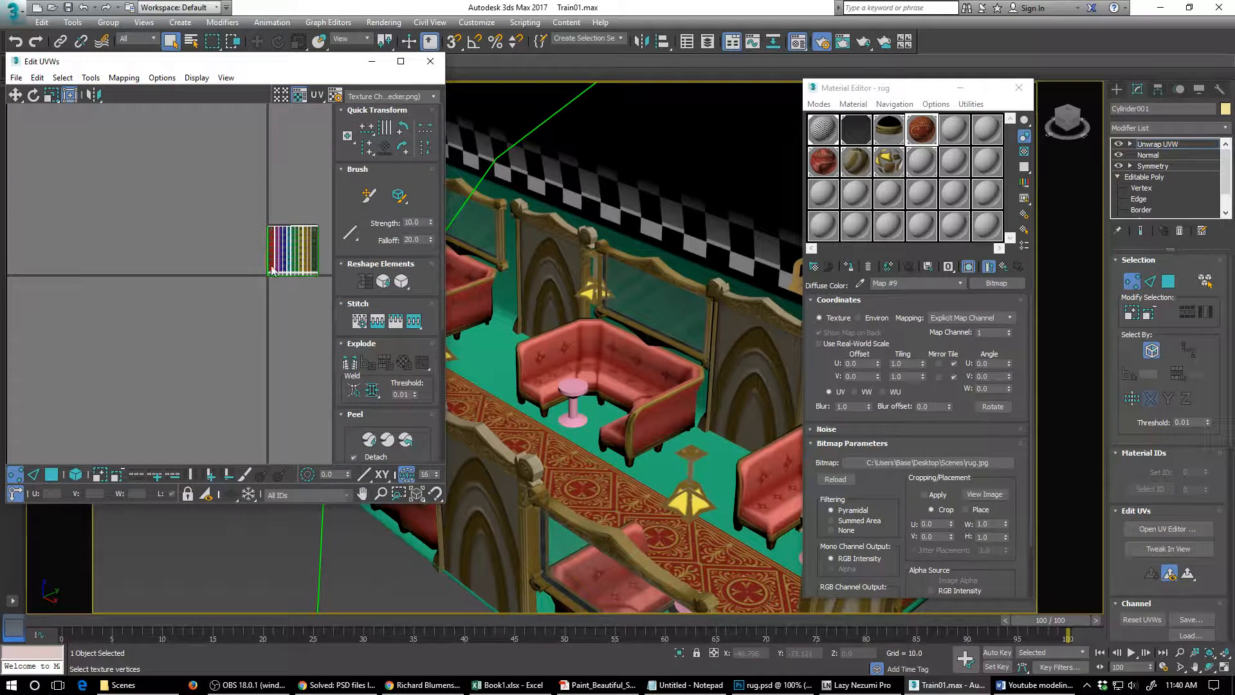
{"action": "left_click", "coordinate": [429, 62]}
- Collapse the tunnel cylinder's entire modifier stack into a single Editable Poly
{"action": "scroll", "coordinate": [570, 298], "scroll_direction": "up", "scroll_amount": 5}
{"action": "scroll", "coordinate": [570, 299], "scroll_direction": "down", "scroll_amount": 2}
{"action": "scroll", "coordinate": [456, 355], "scroll_direction": "down", "scroll_amount": 8}
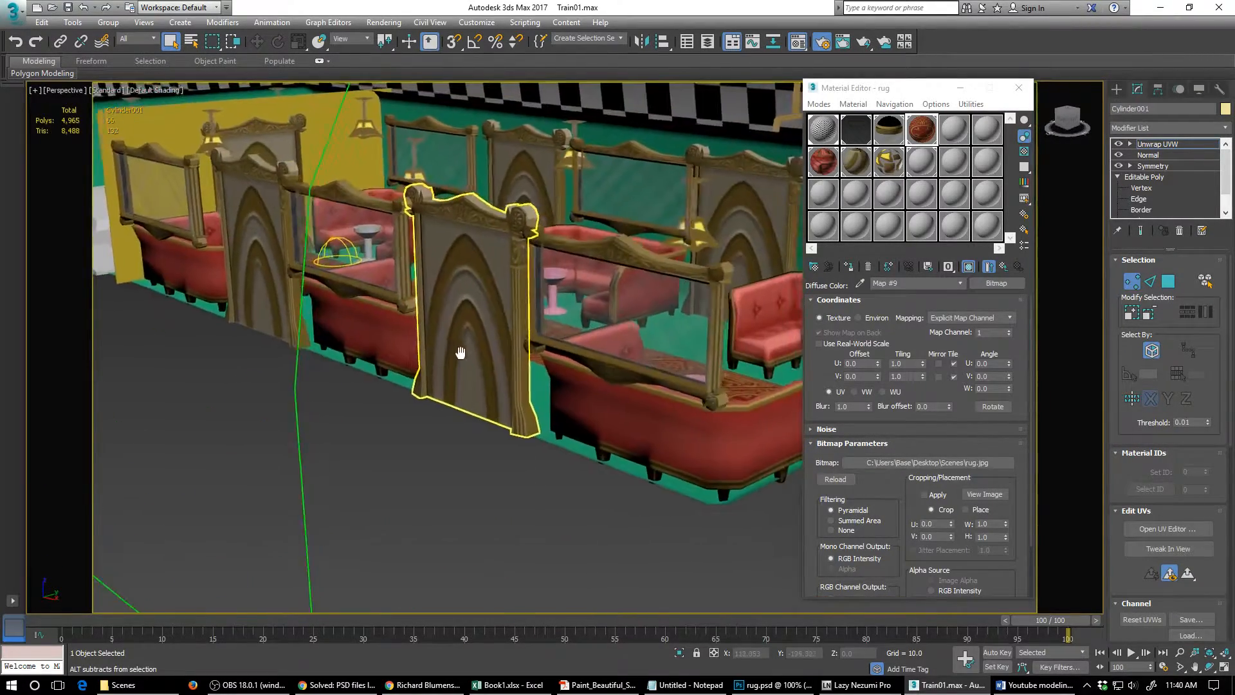
{"action": "middle_click_drag", "start_coordinate": [453, 356], "coordinate": [671, 268], "text": "alt"}
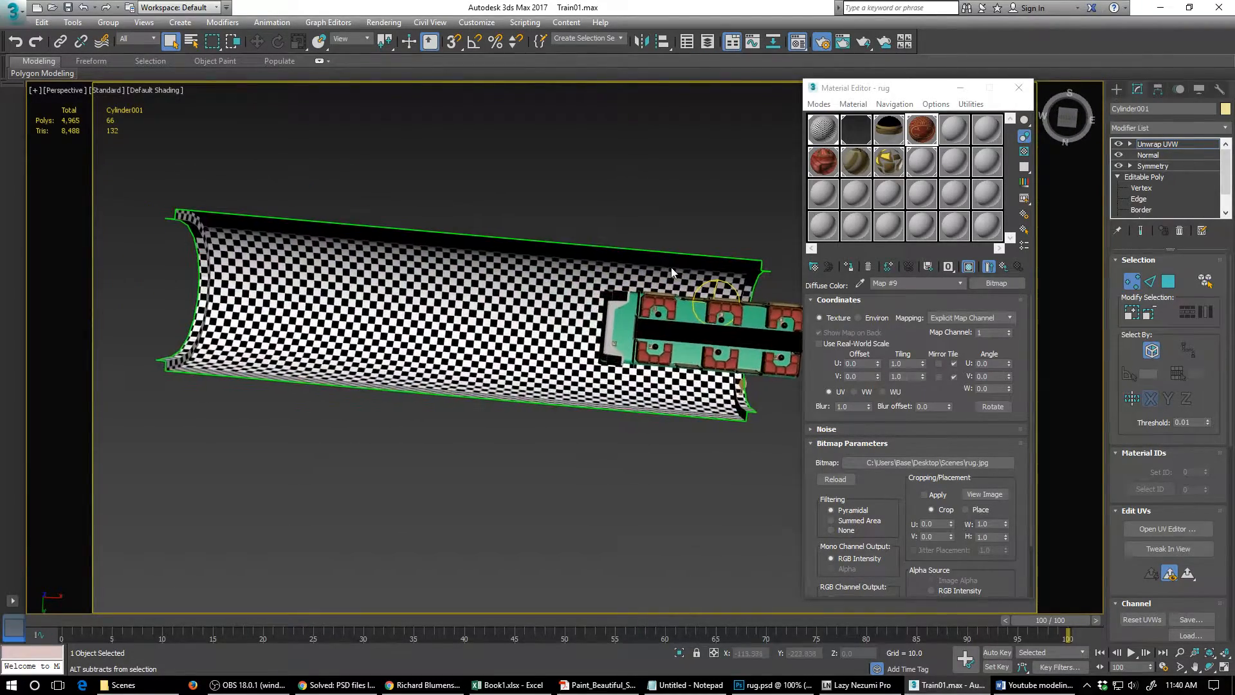
{"action": "right_click", "coordinate": [1155, 148]}
{"action": "left_click", "coordinate": [1094, 271]}
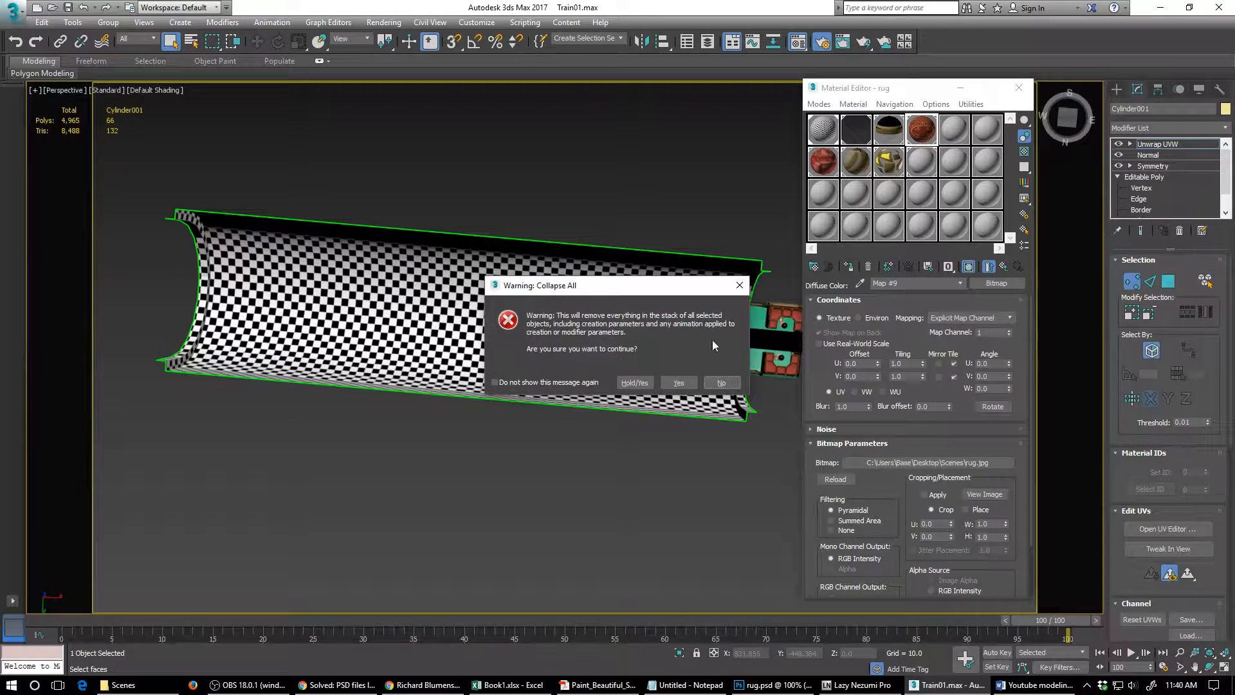
{"action": "left_click", "coordinate": [677, 383]}
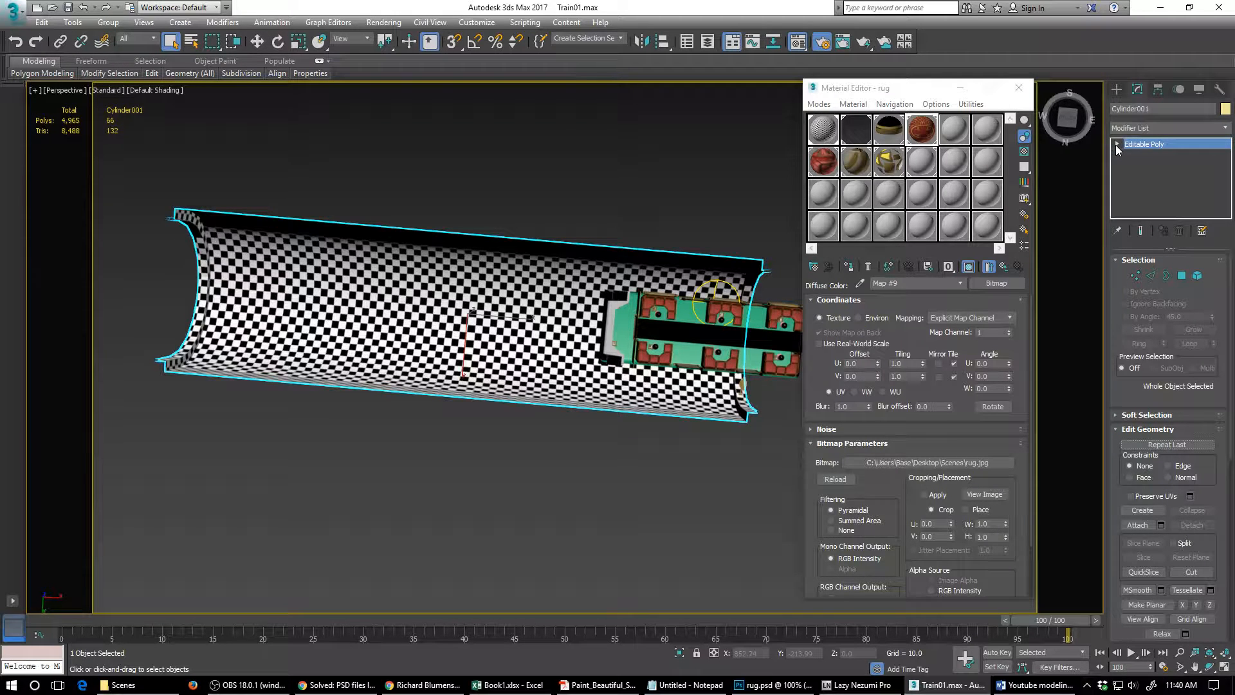
- Switch the tunnel to polygon editing with its 22 inner wall polygons selected
{"action": "left_click", "coordinate": [1181, 276]}
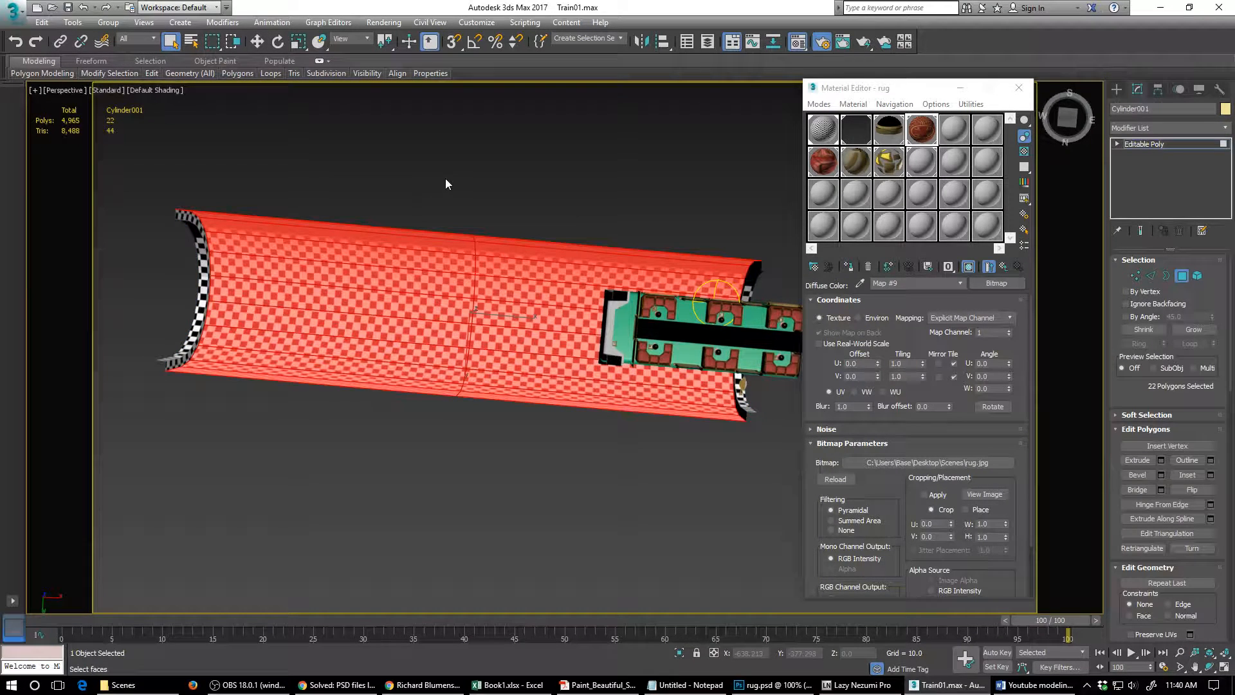
{"action": "left_click_drag", "start_coordinate": [445, 178], "coordinate": [506, 453]}
{"action": "middle_click_drag", "start_coordinate": [618, 390], "coordinate": [594, 404], "text": "alt"}
{"action": "middle_click_drag", "start_coordinate": [588, 434], "coordinate": [593, 420], "text": "alt"}
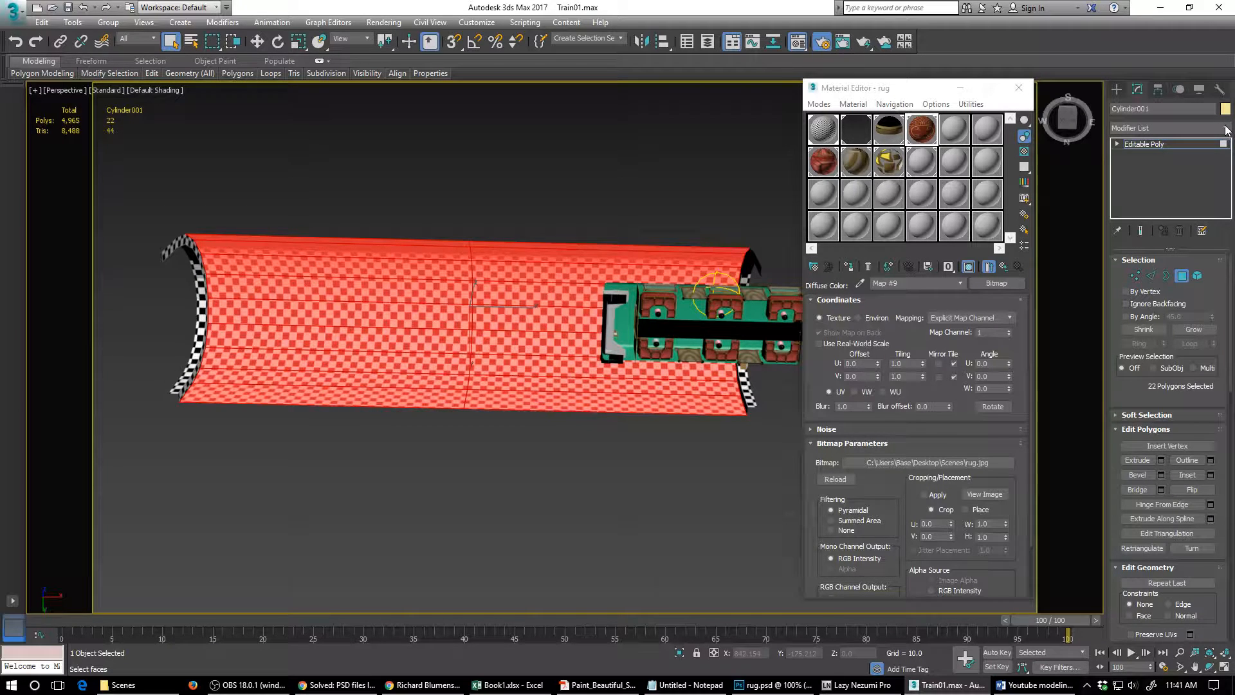
- Name an unused material walltile, load tile.jpg as its diffuse bitmap and apply it to the selected tunnel polygons
{"action": "left_click", "coordinate": [923, 163]}
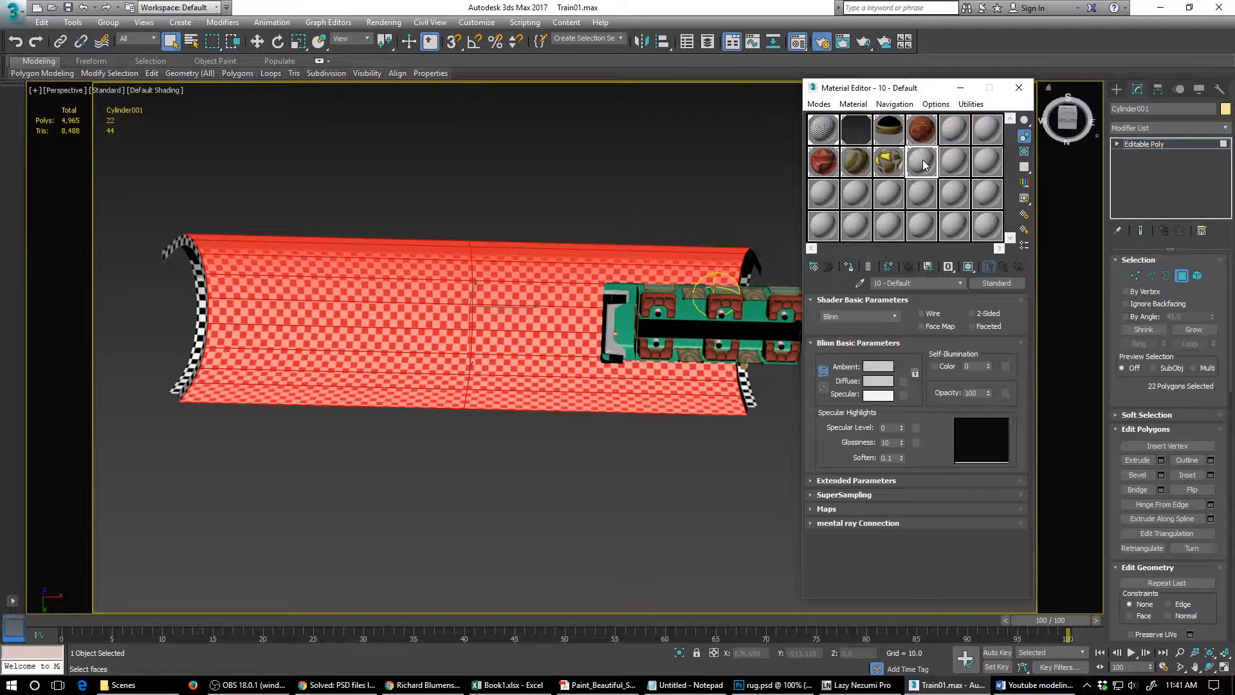
{"action": "left_click", "coordinate": [824, 193]}
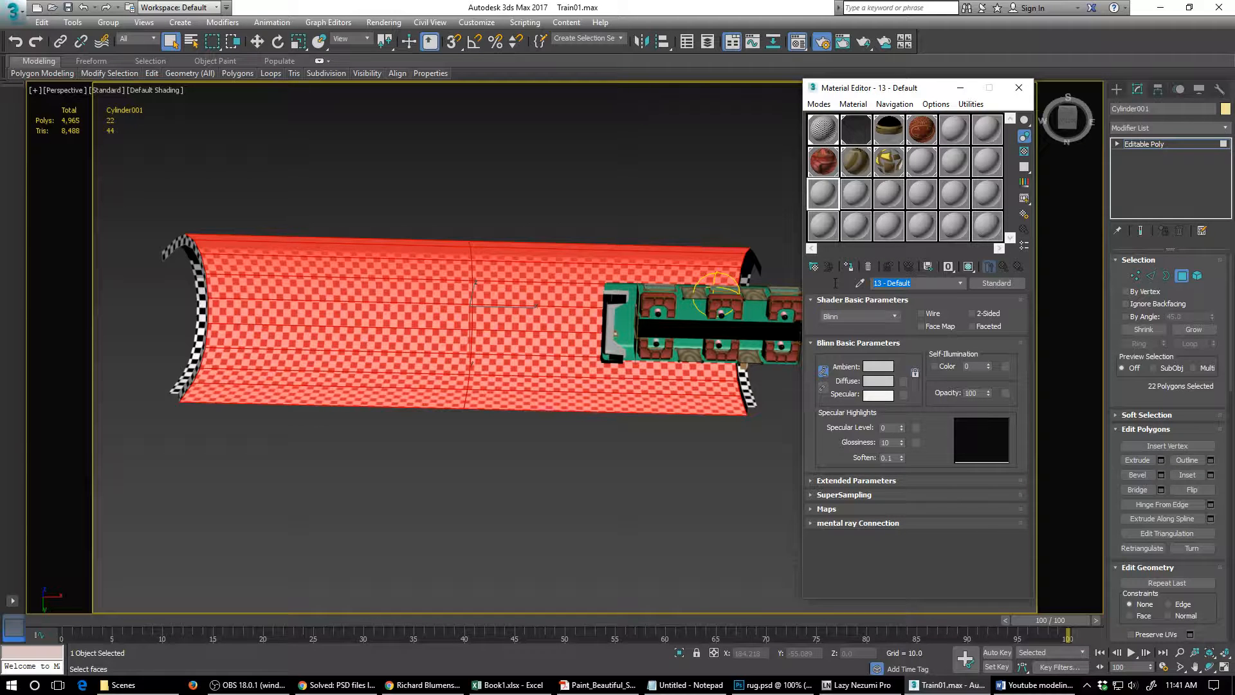
{"action": "type", "text": "walltile"}
{"action": "left_click", "coordinate": [903, 381]}
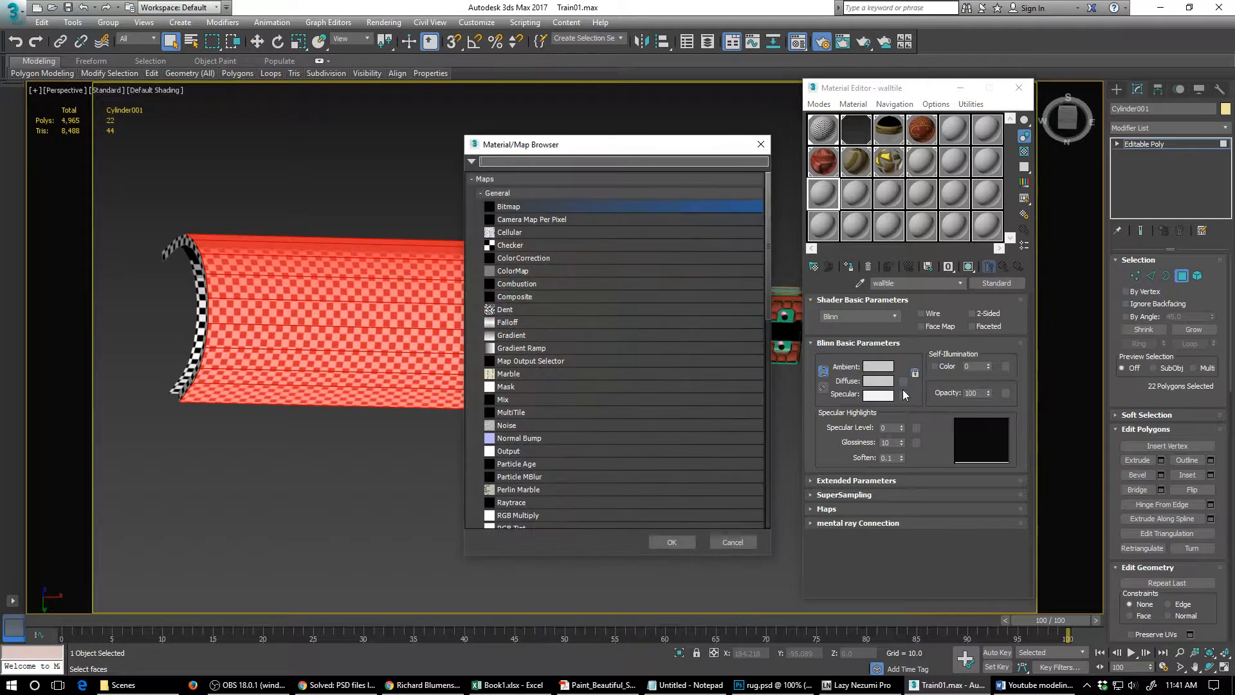
{"action": "double_click", "coordinate": [523, 206]}
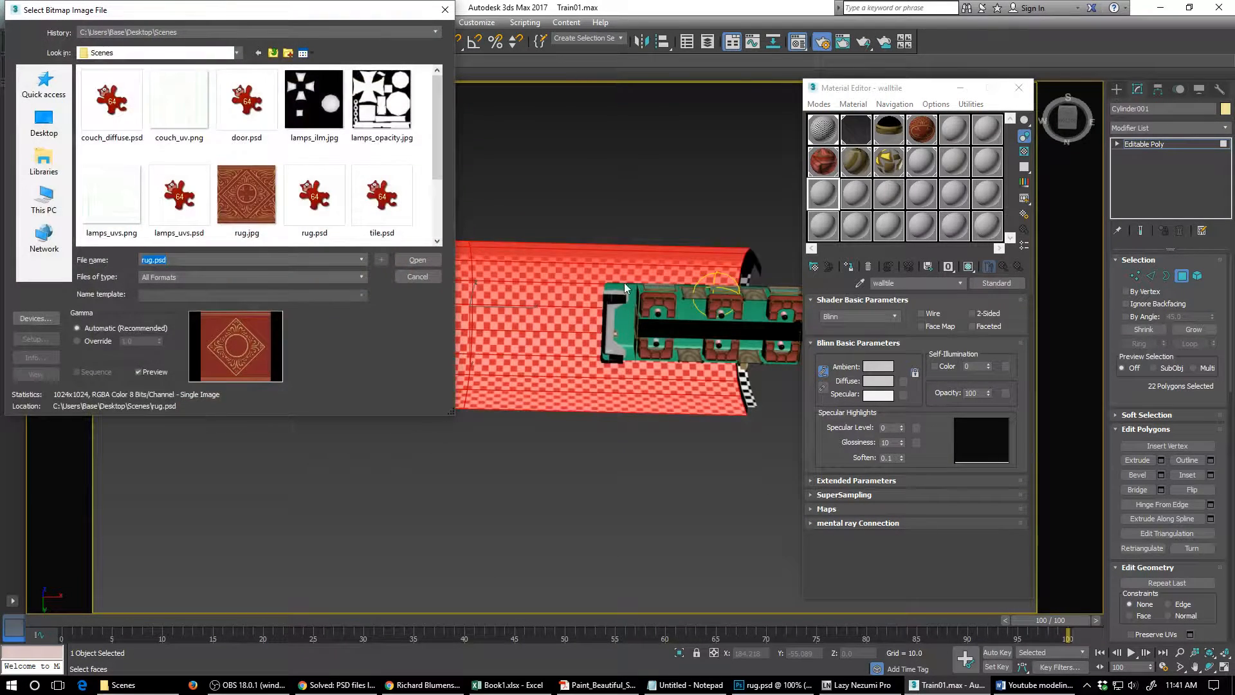
{"action": "scroll", "coordinate": [246, 161], "scroll_direction": "down", "scroll_amount": 2}
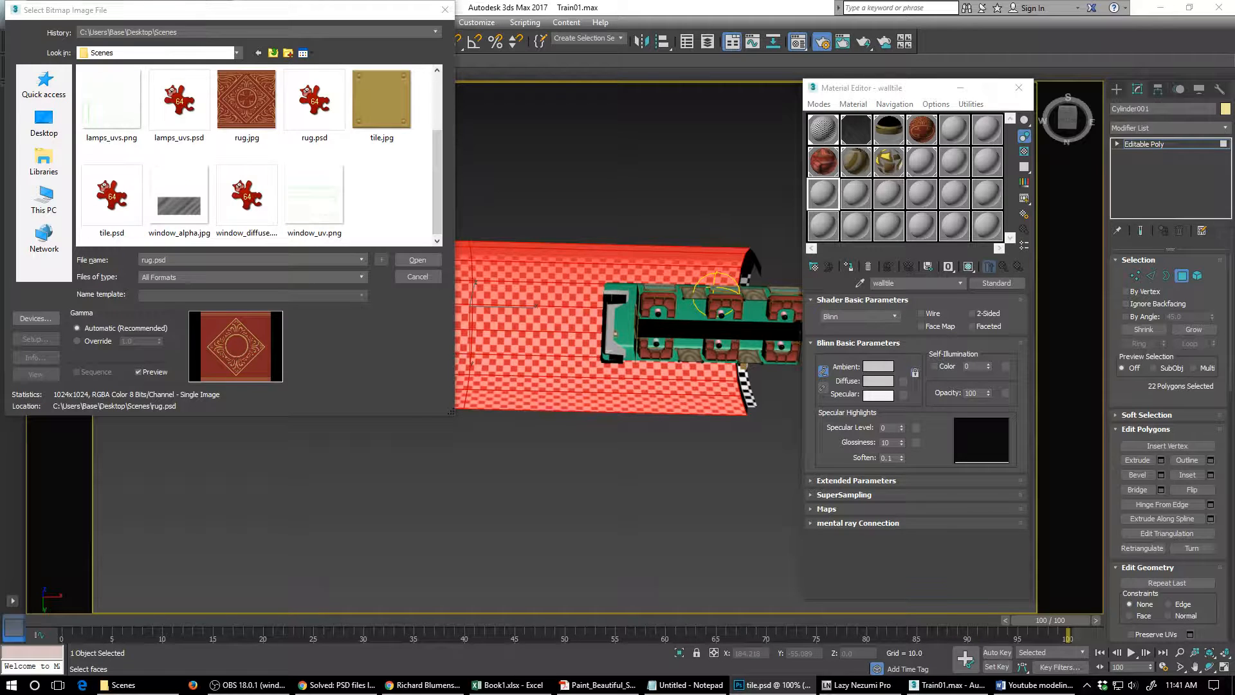
{"action": "double_click", "coordinate": [381, 110]}
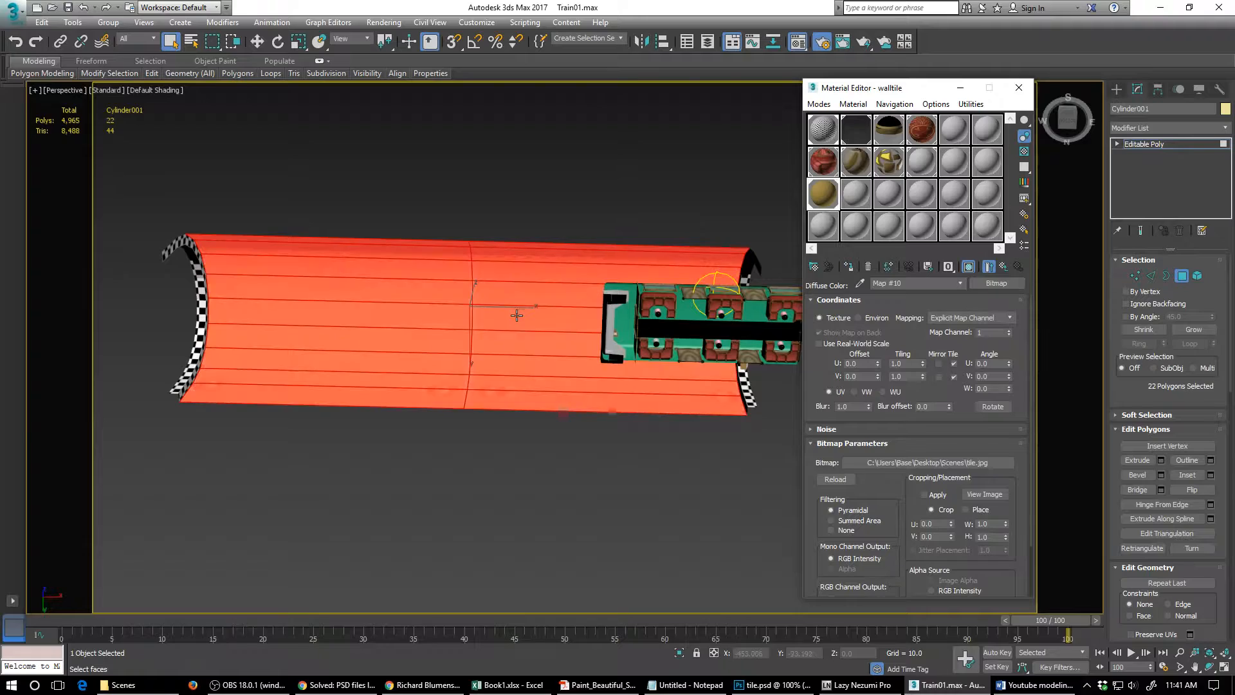
{"action": "middle_click_drag", "start_coordinate": [513, 356], "coordinate": [518, 287], "text": "alt"}
{"action": "scroll", "coordinate": [518, 287], "scroll_direction": "up", "scroll_amount": 5}
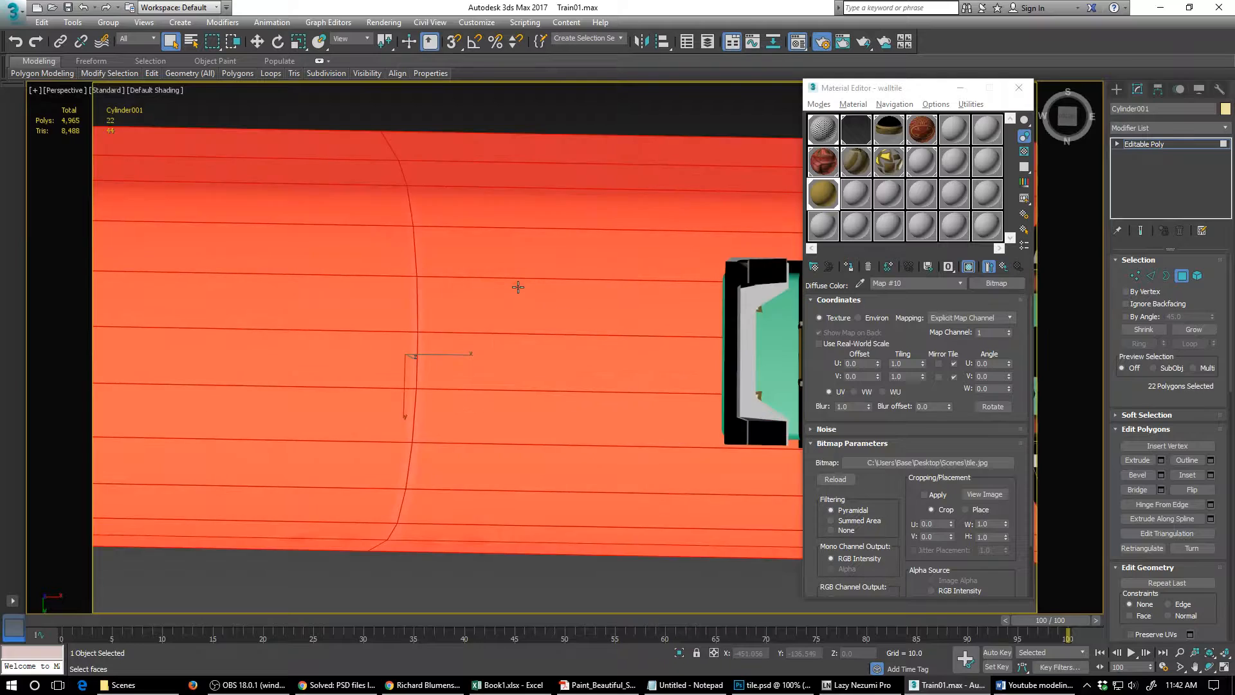
{"action": "scroll", "coordinate": [518, 287], "scroll_direction": "down", "scroll_amount": 3}
{"action": "middle_click_drag", "start_coordinate": [501, 348], "coordinate": [531, 358]}
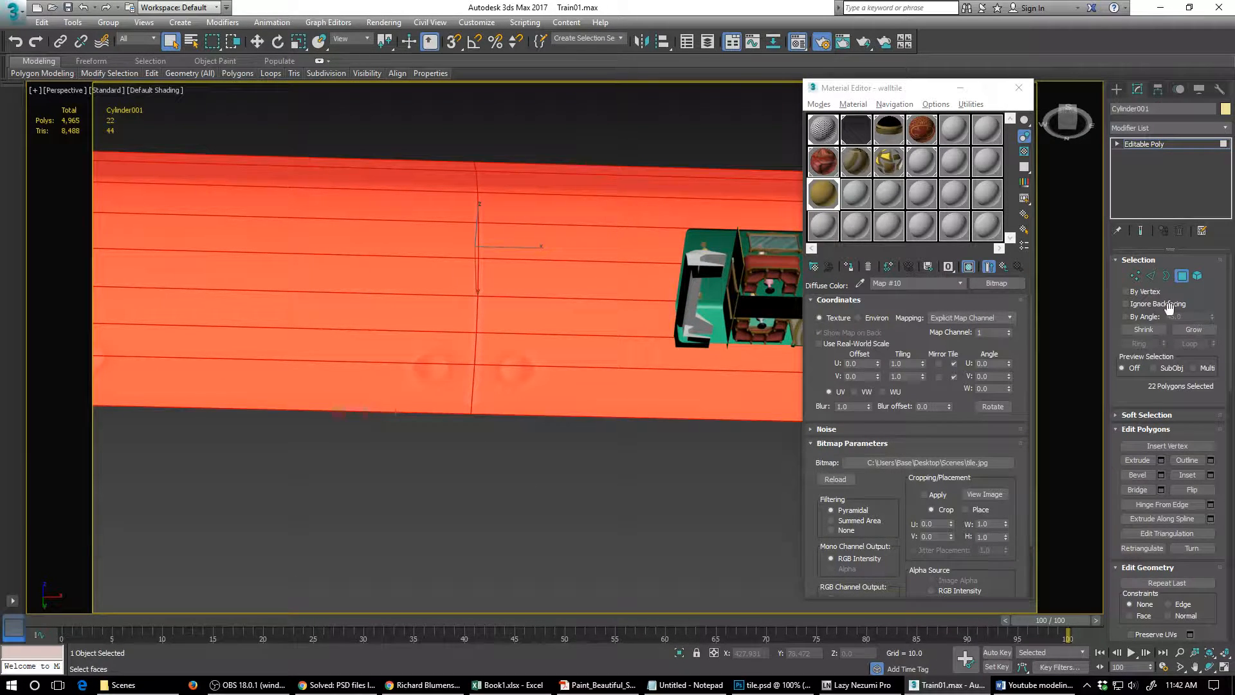
- Set the tile.jpg map's U and V tiling to 25, deselect the tunnel polygons and inspect the tiled wall up close
{"action": "scroll", "coordinate": [1209, 315], "scroll_direction": "down", "scroll_amount": 2}
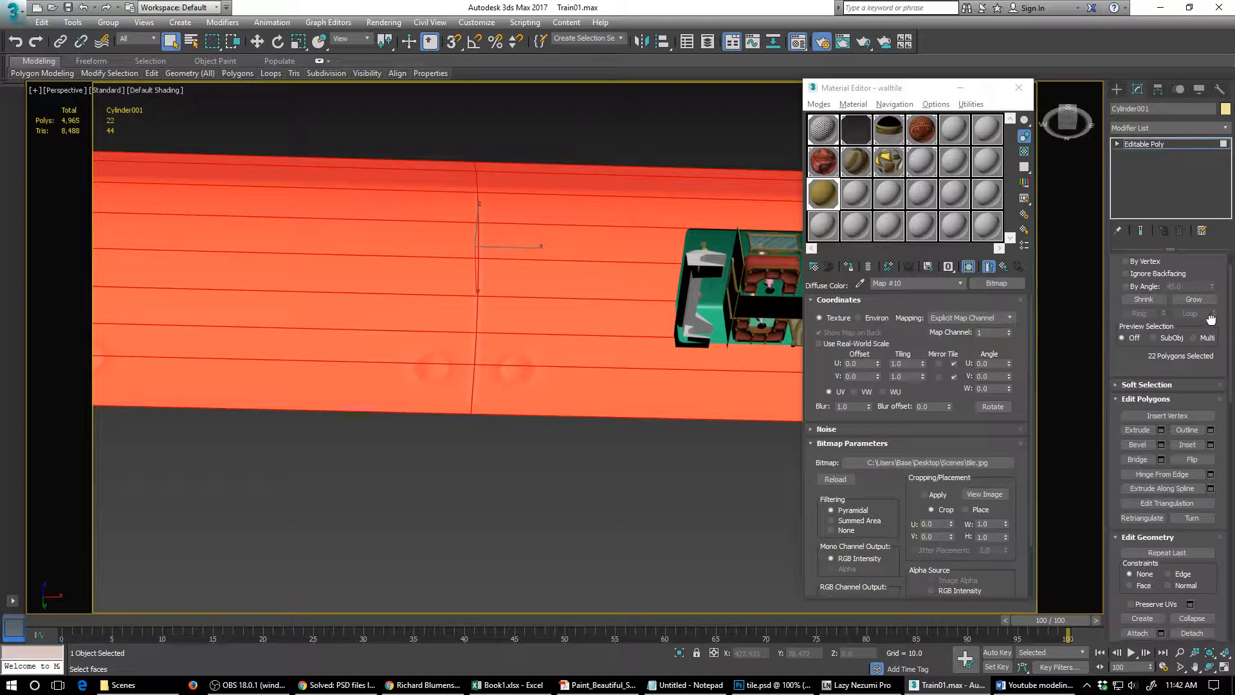
{"action": "scroll", "coordinate": [1211, 319], "scroll_direction": "up", "scroll_amount": 2}
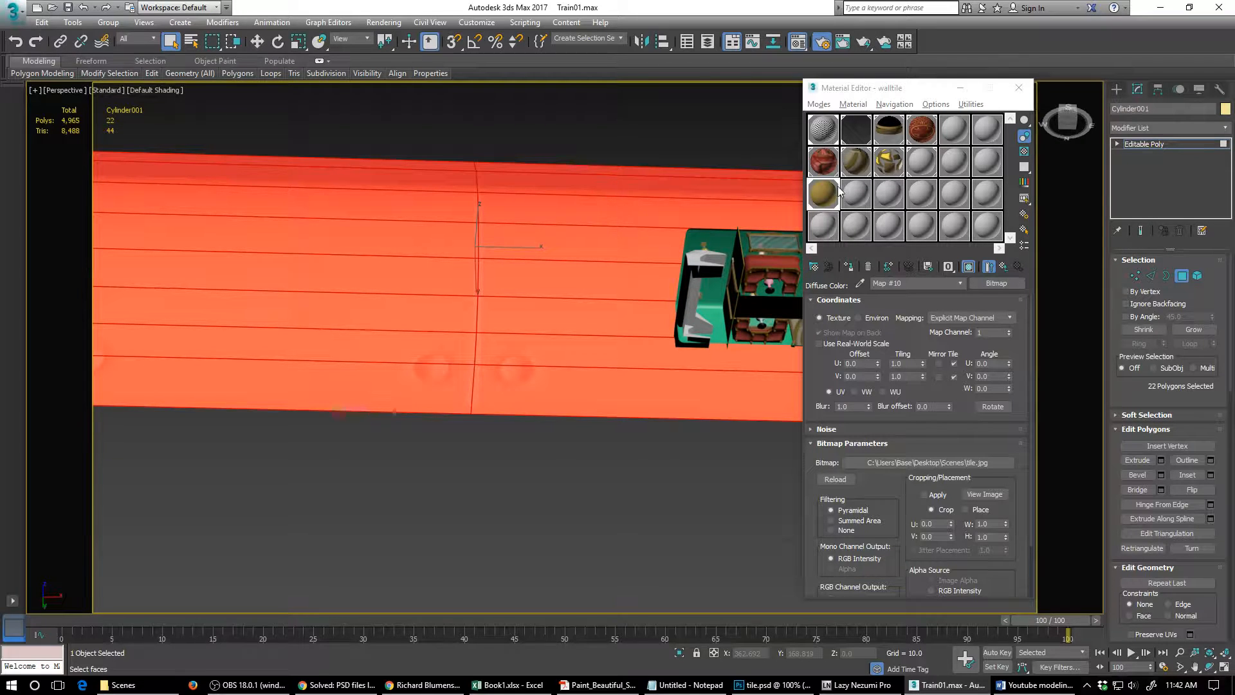
{"action": "left_click", "coordinate": [909, 363]}
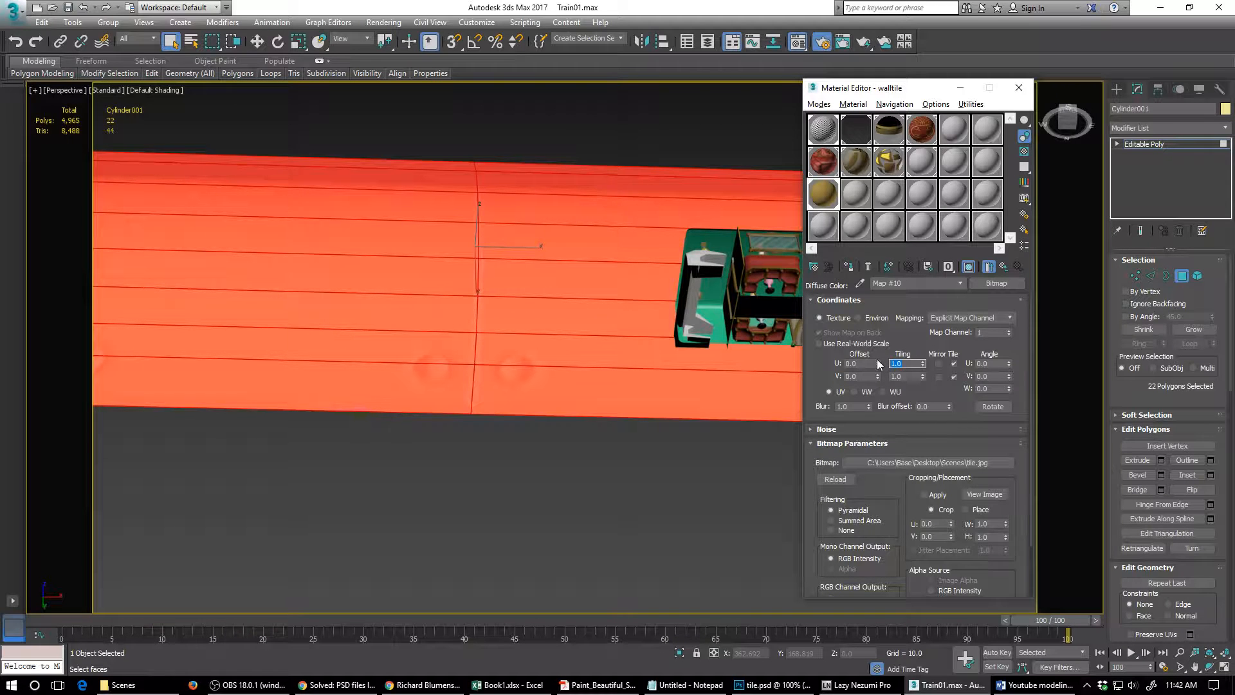
{"action": "type", "text": "25"}
{"action": "key", "text": "Tab"}
{"action": "type", "text": "25"}
{"action": "left_click", "coordinate": [686, 455]}
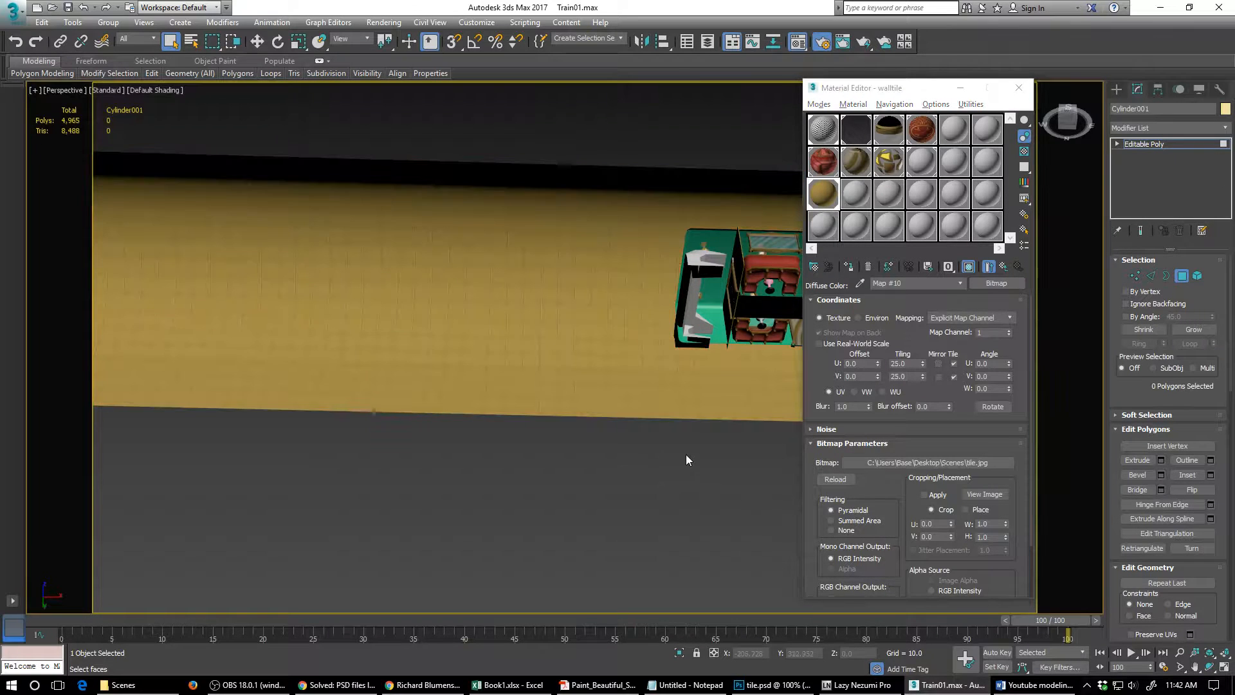
{"action": "middle_click_drag", "start_coordinate": [589, 348], "coordinate": [588, 373], "text": "alt"}
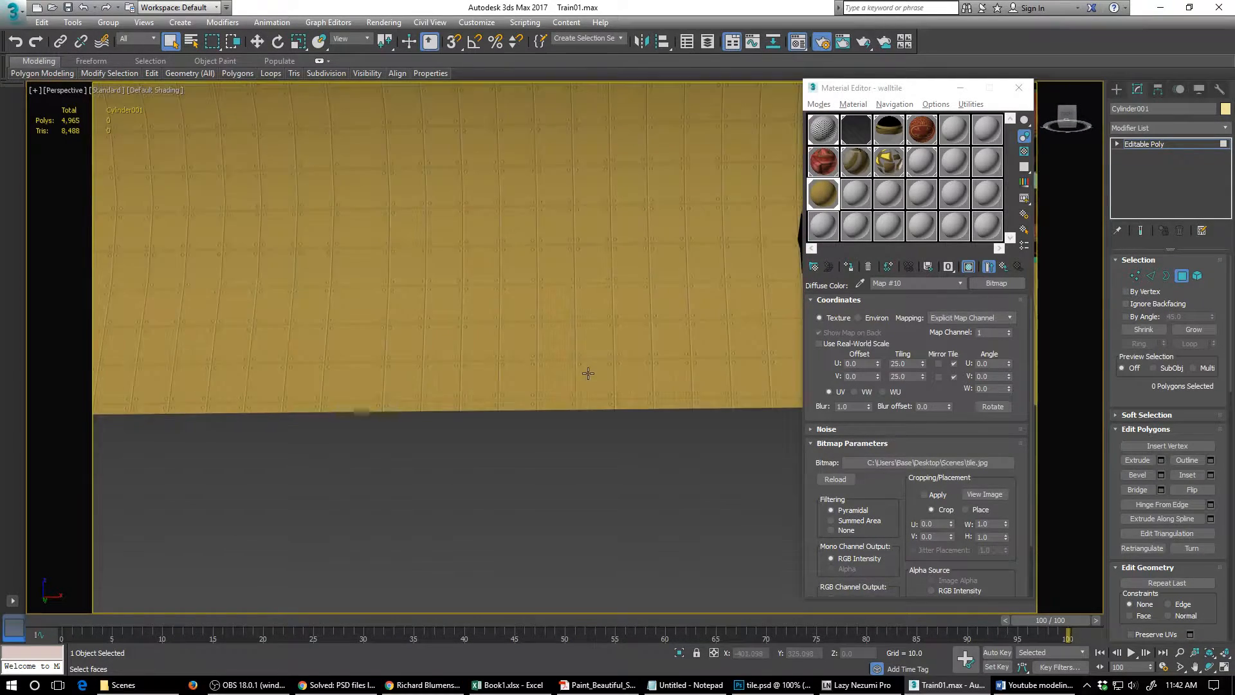
{"action": "scroll", "coordinate": [587, 372], "scroll_direction": "up", "scroll_amount": 3}
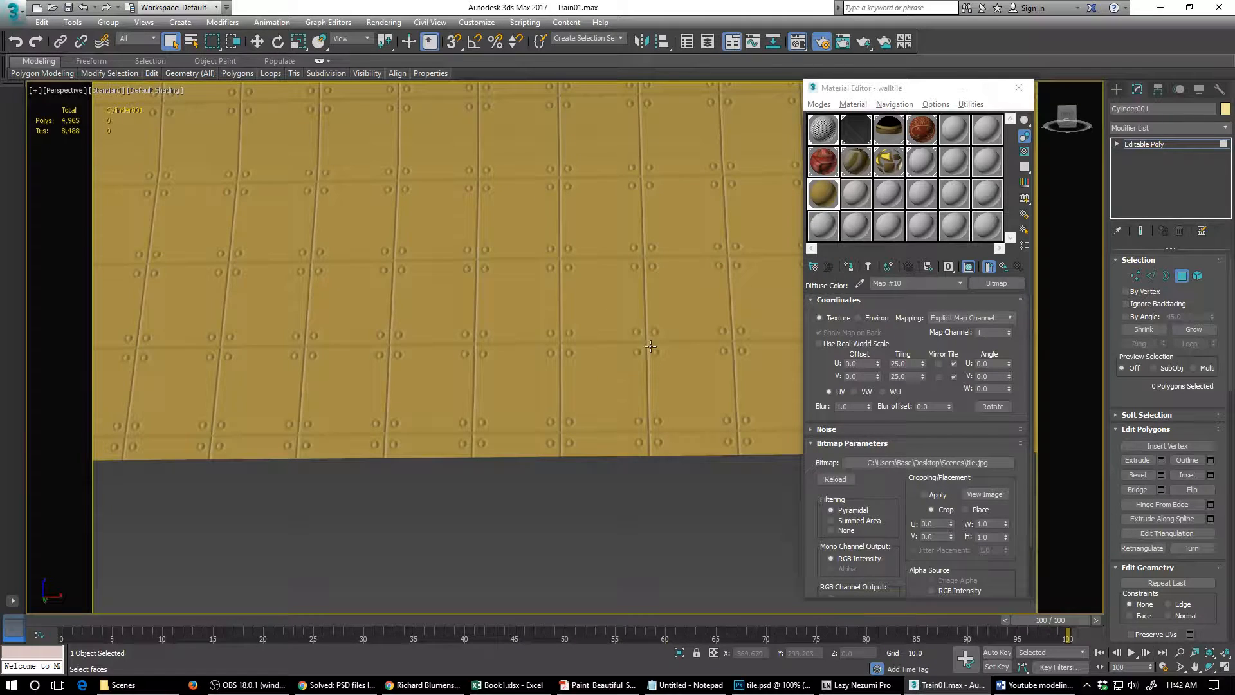
{"action": "middle_click_drag", "start_coordinate": [643, 261], "coordinate": [616, 440], "text": "alt"}
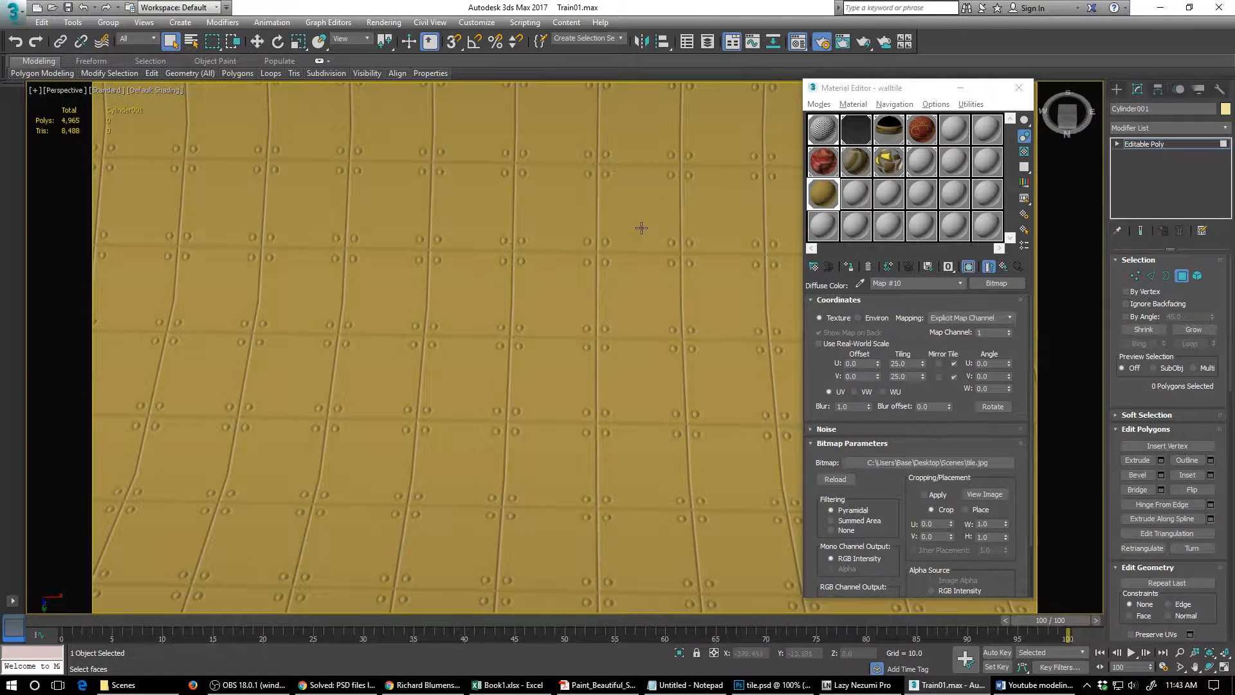
{"action": "middle_click_drag", "start_coordinate": [640, 226], "coordinate": [701, 382], "text": "alt"}
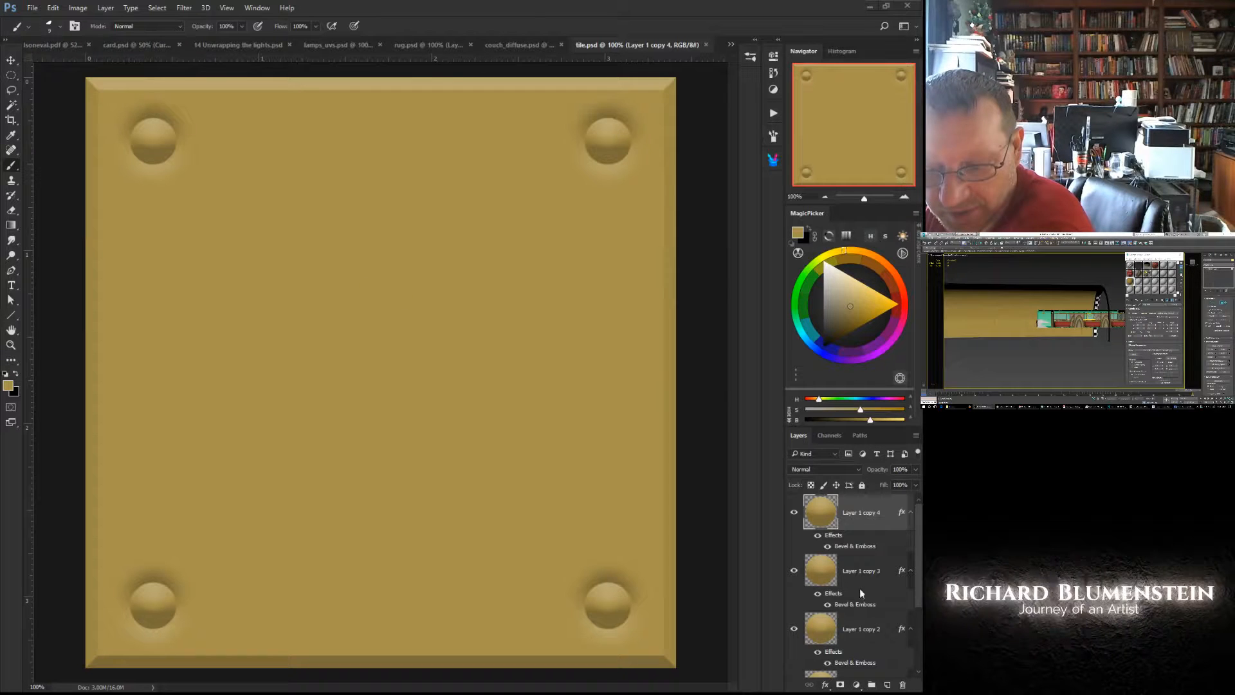
- In Photoshop, add a Hue/Saturation adjustment above the tile's layers with Colorize enabled, hue 185, saturation 25 and lightness +23
{"action": "scroll", "coordinate": [860, 588], "scroll_direction": "down", "scroll_amount": 1}
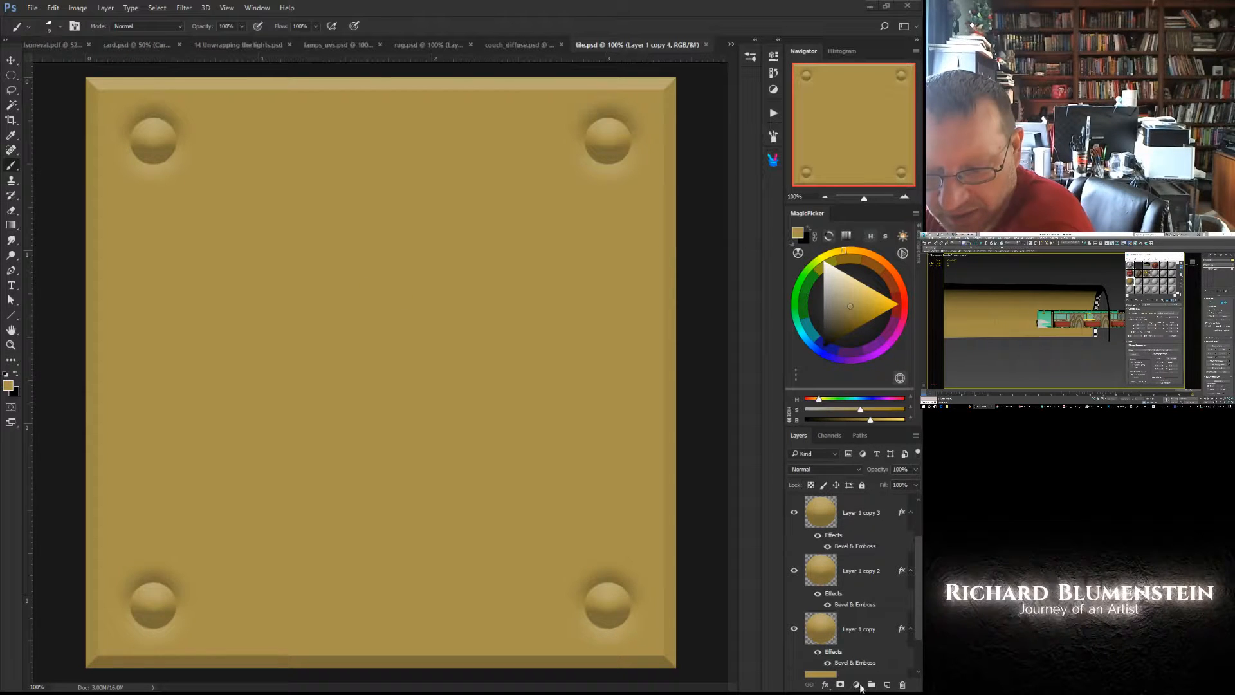
{"action": "left_click", "coordinate": [856, 686]}
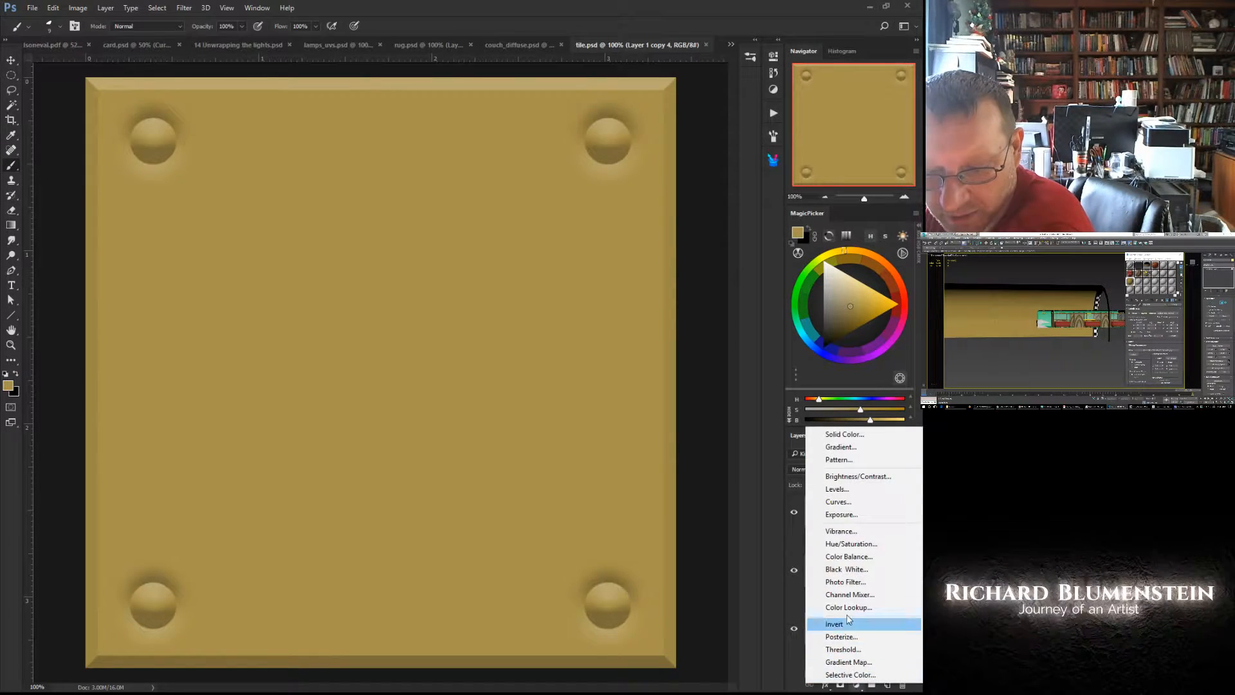
{"action": "left_click", "coordinate": [851, 544]}
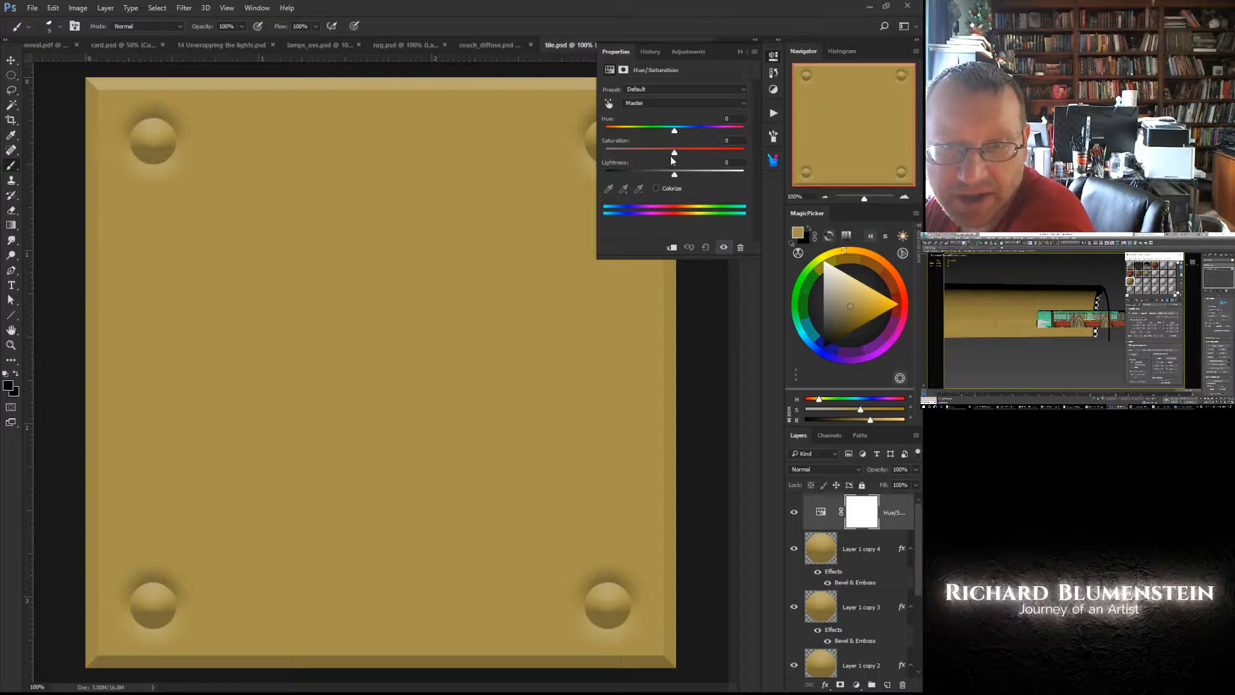
{"action": "left_click", "coordinate": [657, 188]}
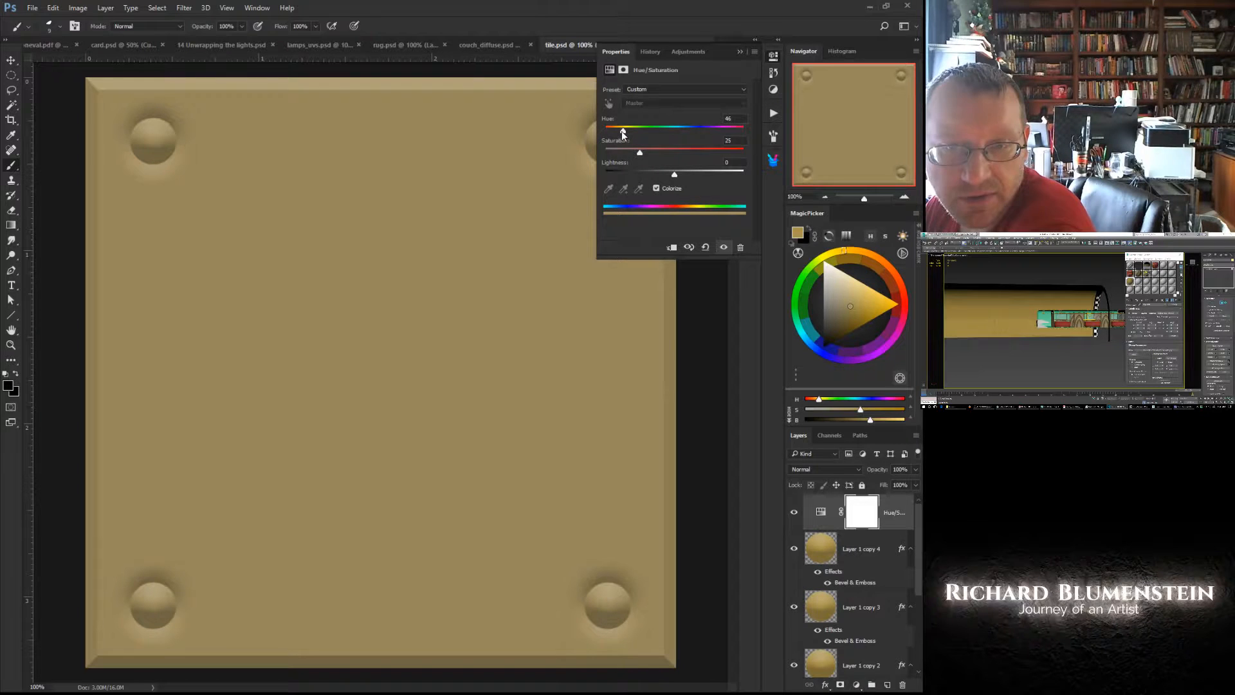
{"action": "left_click_drag", "start_coordinate": [622, 131], "coordinate": [671, 132]}
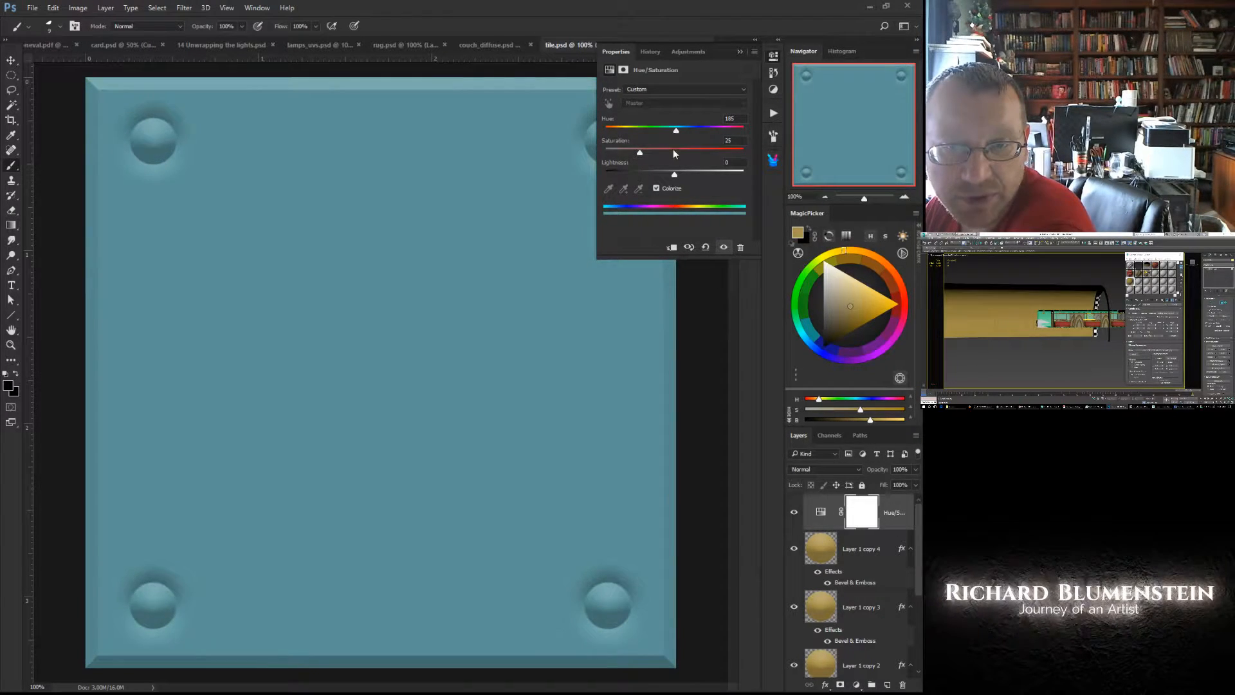
{"action": "left_click_drag", "start_coordinate": [675, 175], "coordinate": [691, 175]}
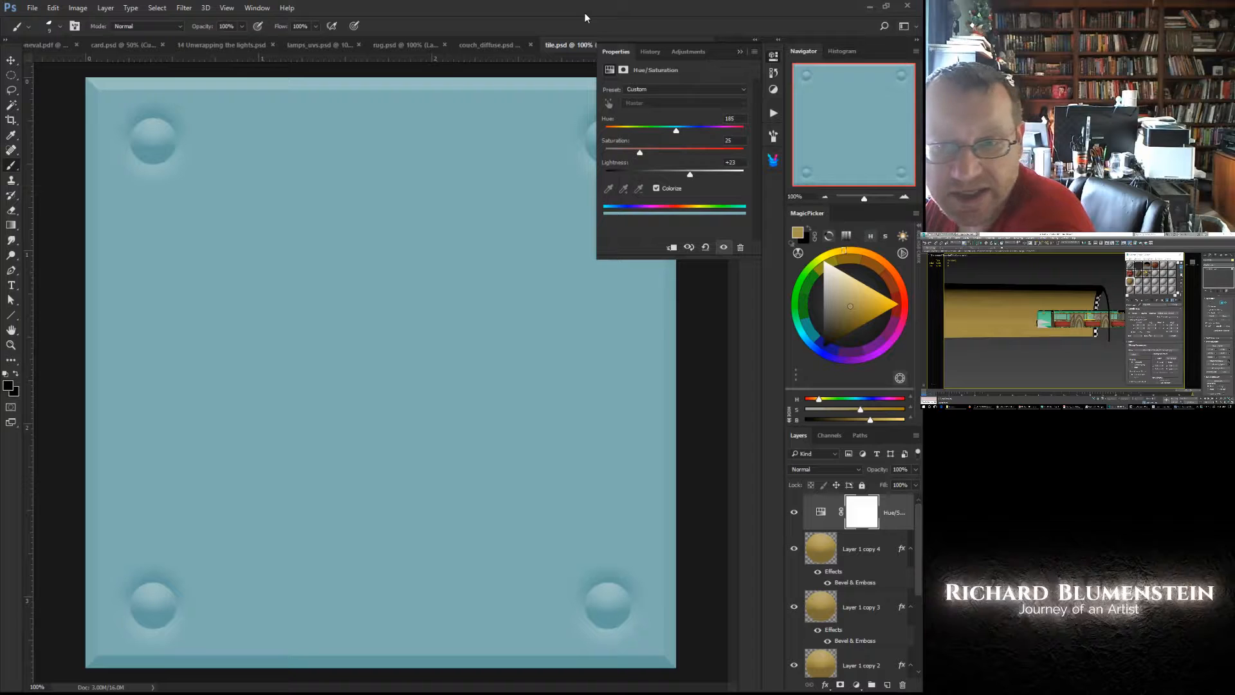
{"action": "left_click", "coordinate": [611, 54]}
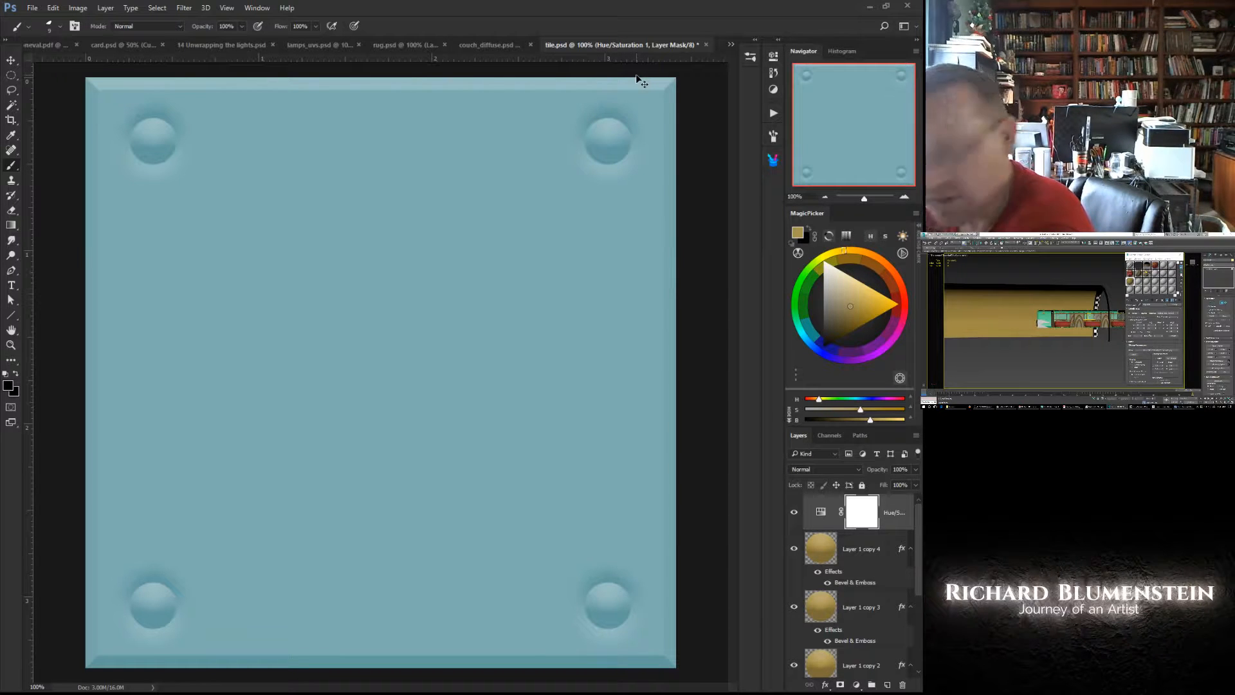
- Save the blue tile image as tile2.jpg in JPEG format in the Scenes folder
{"action": "key", "text": "ctrl+shift+s"}
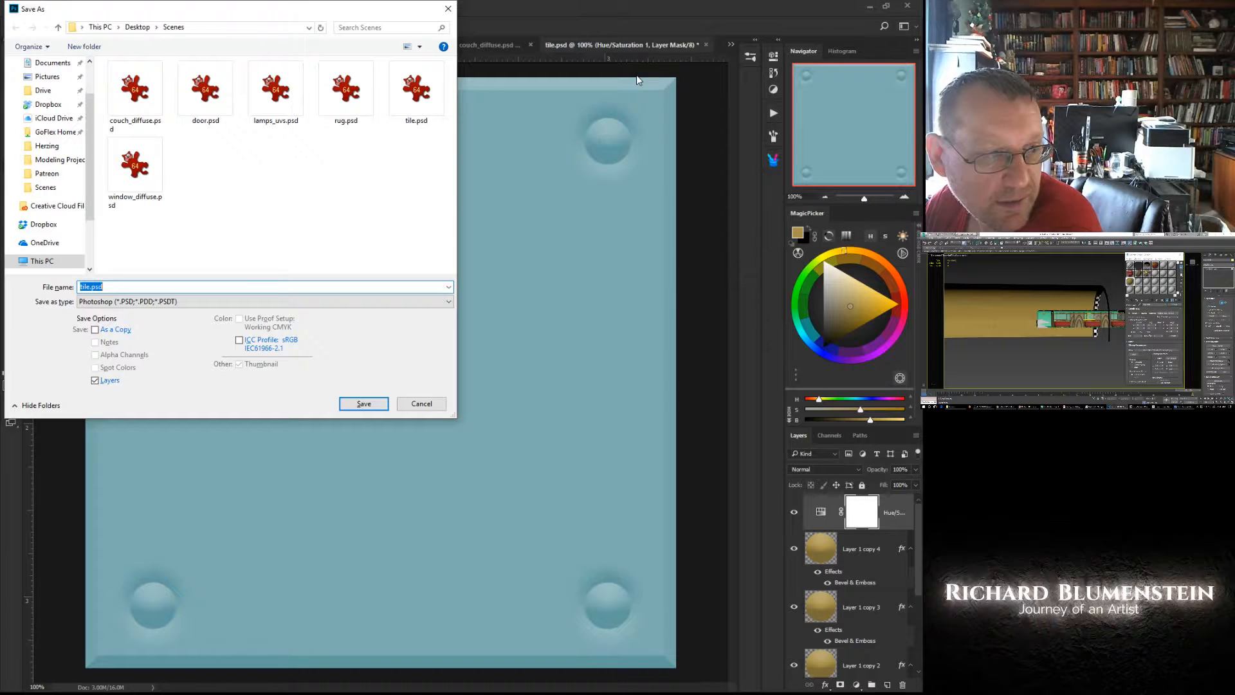
{"action": "key", "text": "Right"}
{"action": "key", "text": "Left"}
{"action": "key", "text": "Left"}
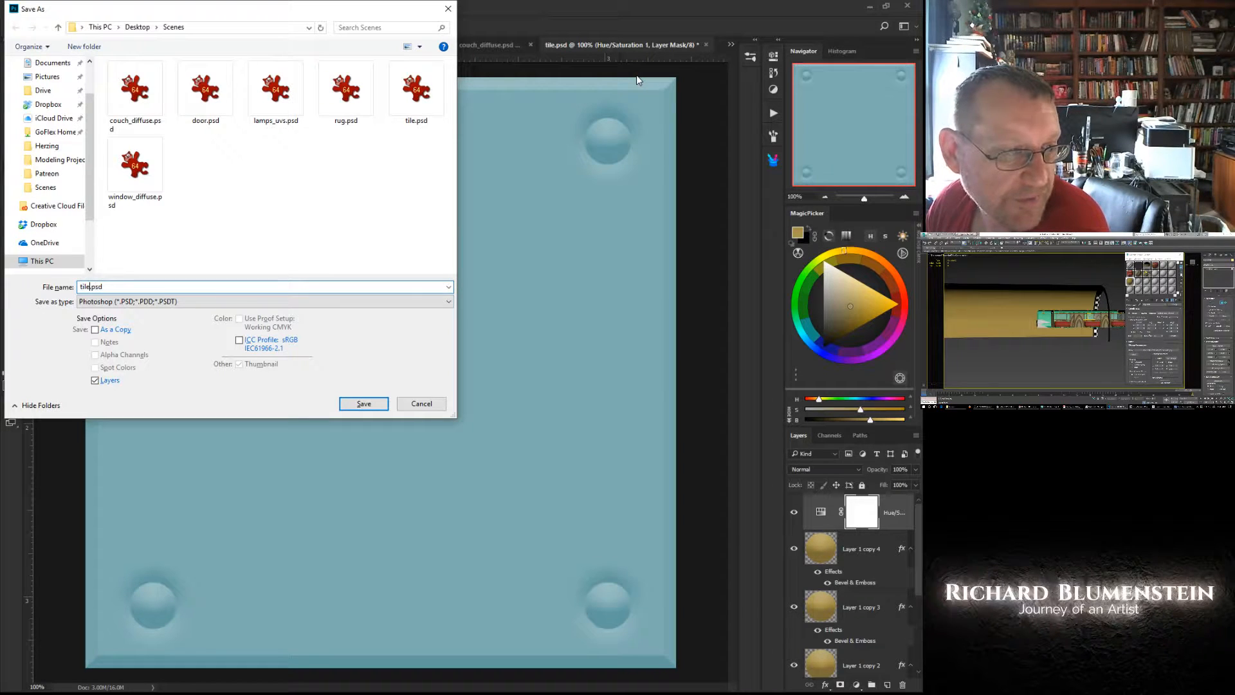
{"action": "type", "text": "2"}
{"action": "key", "text": "Tab"}
{"action": "key", "text": "j"}
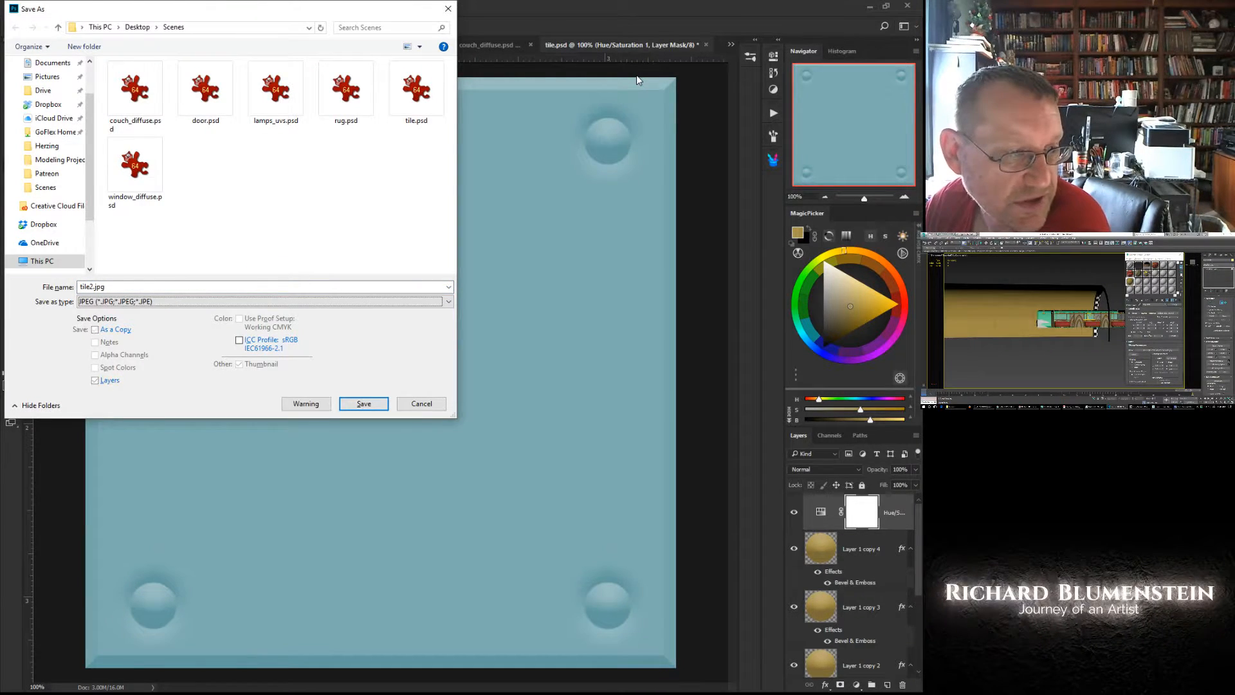
{"action": "key", "text": "Return"}
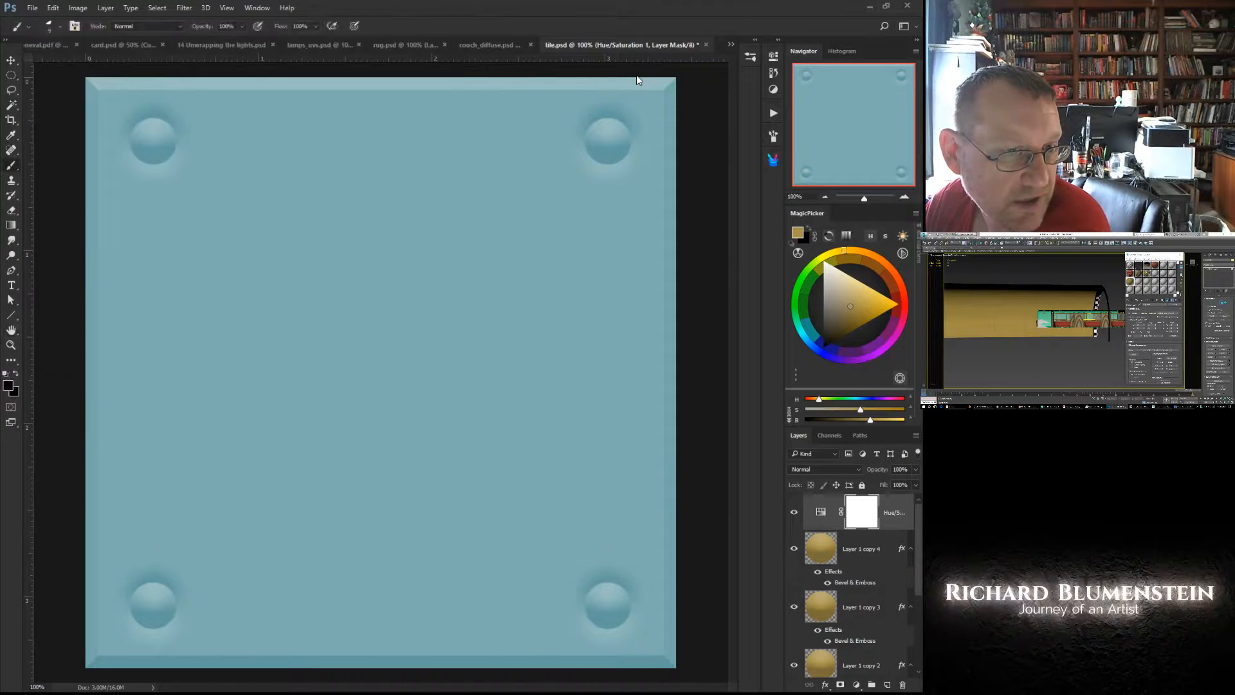
{"action": "key", "text": "Return"}
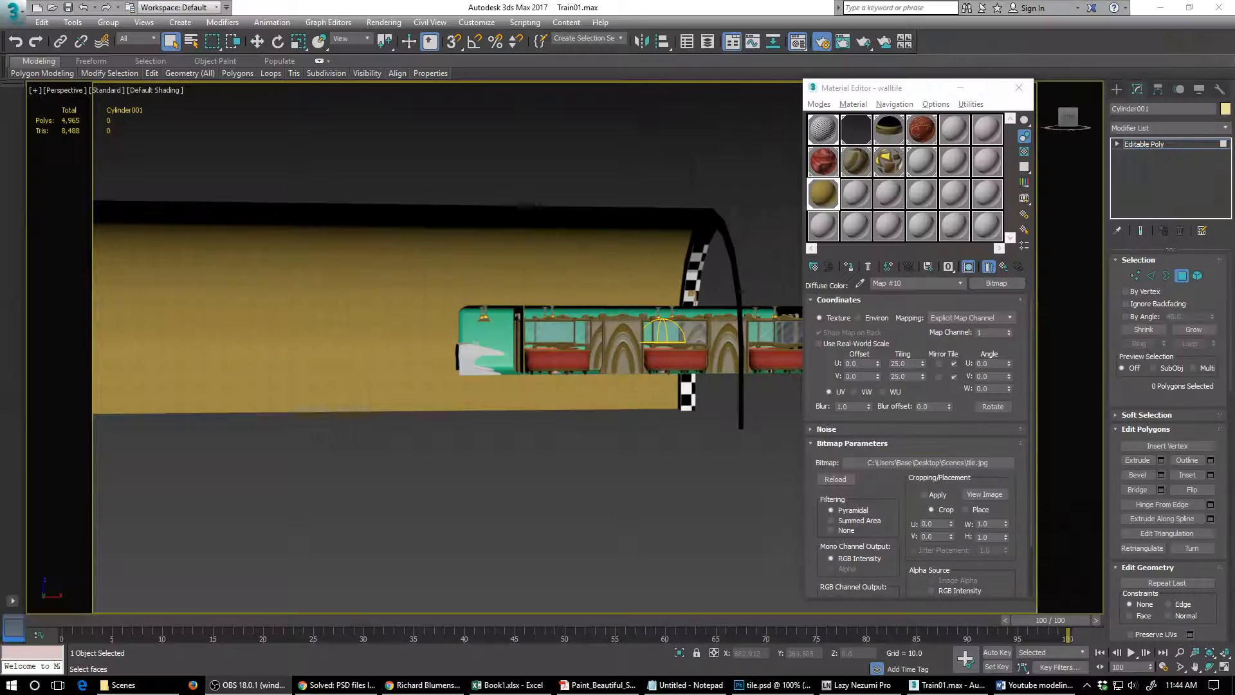
- Back in 3ds Max, load tile2.jpg as the diffuse bitmap of the unused material beside walltile
{"action": "middle_click_drag", "start_coordinate": [568, 413], "coordinate": [620, 406], "text": "alt"}
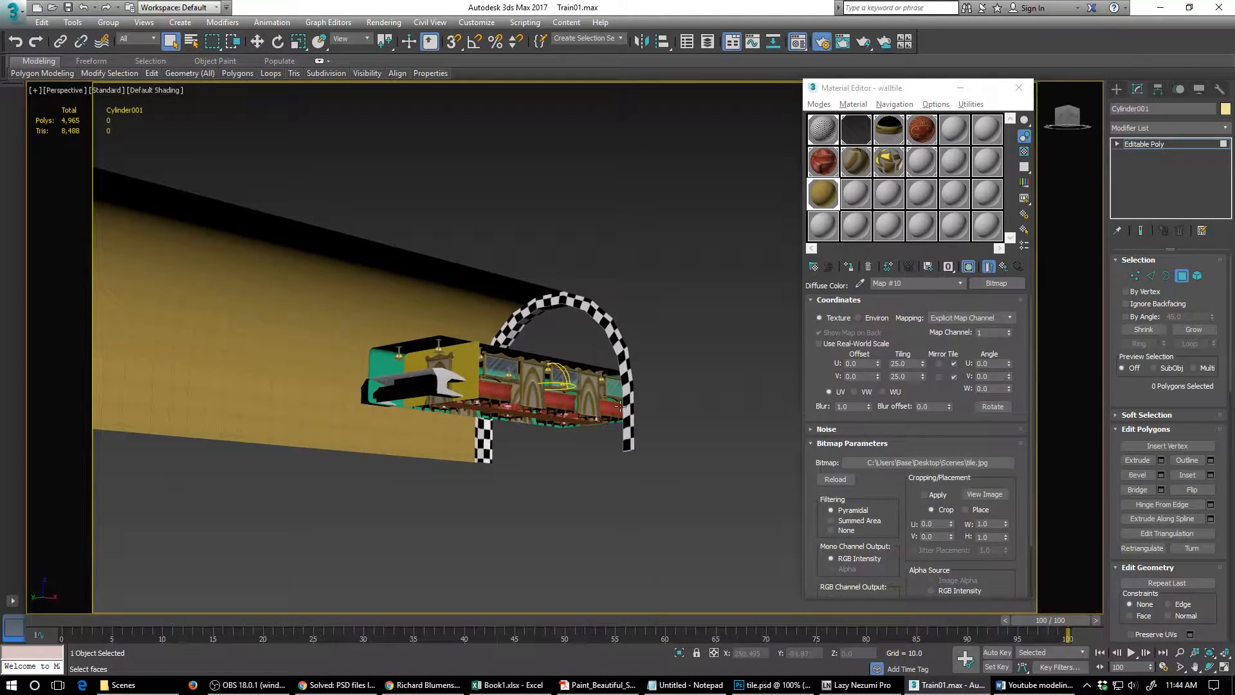
{"action": "left_click", "coordinate": [855, 196]}
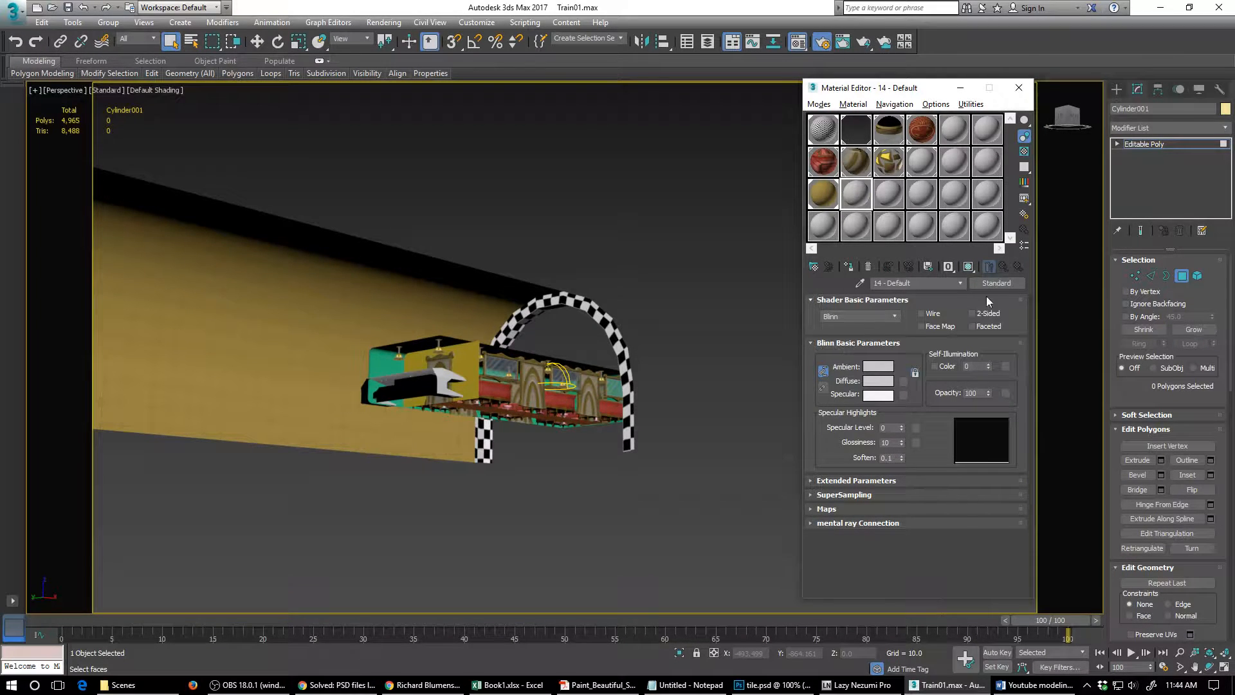
{"action": "left_click", "coordinate": [904, 381]}
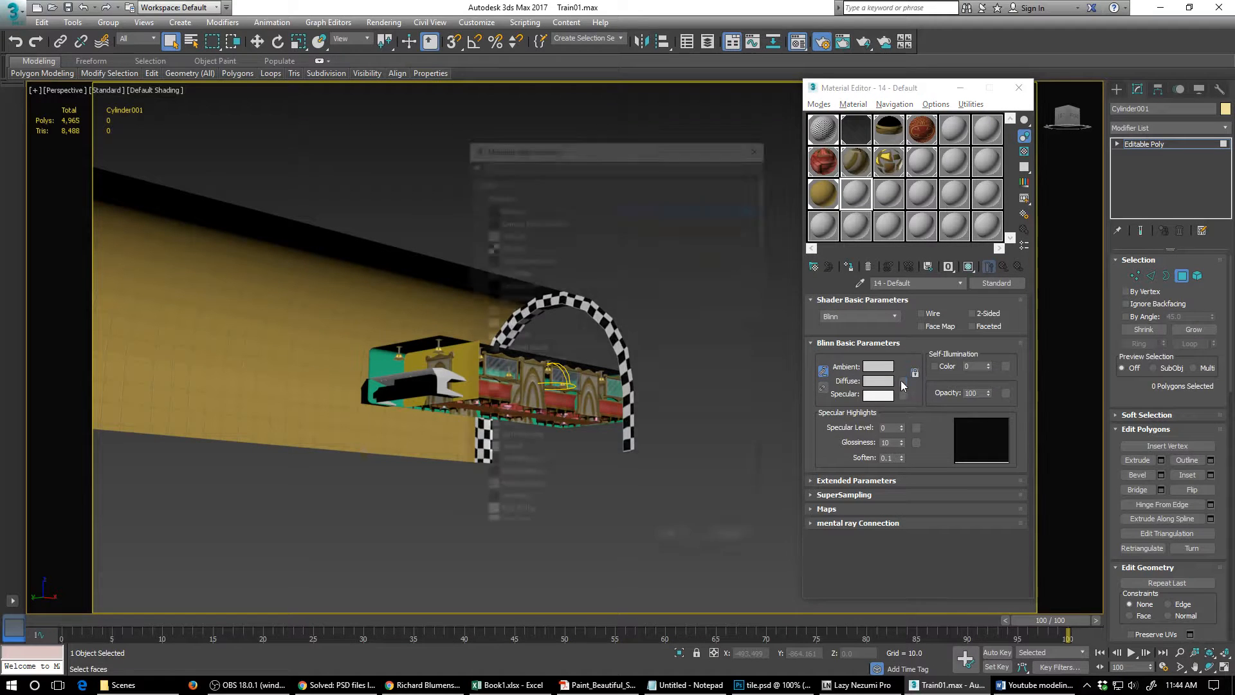
{"action": "double_click", "coordinate": [523, 208]}
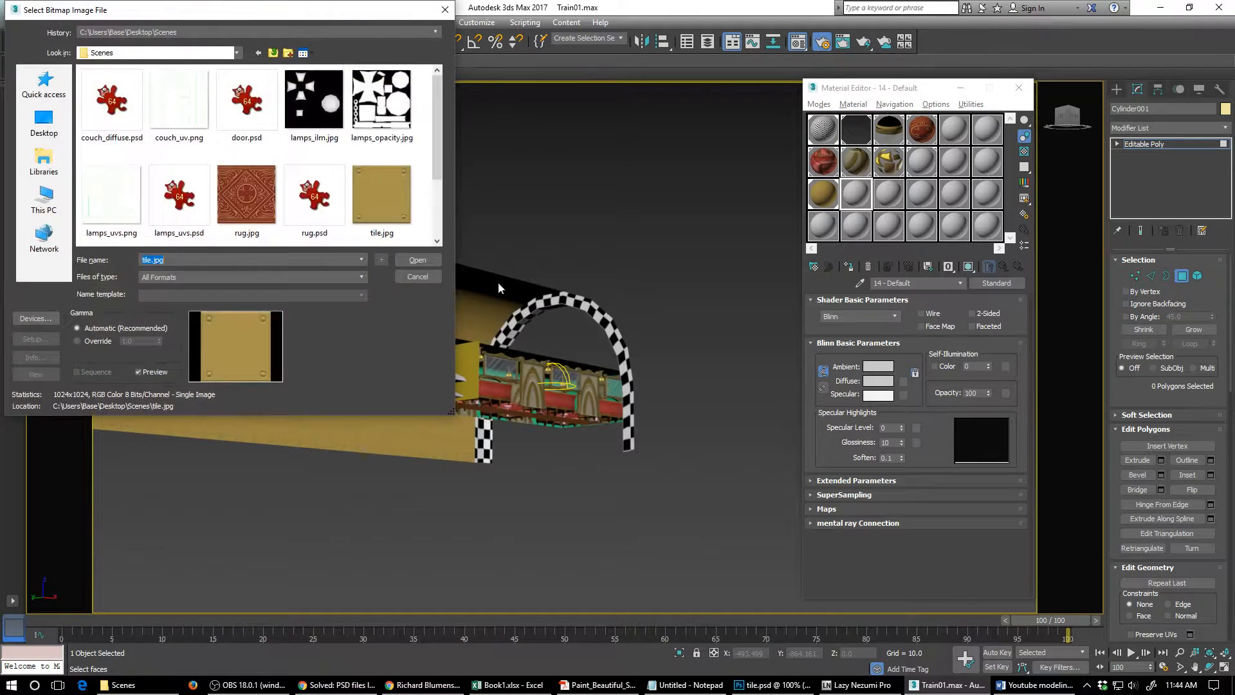
{"action": "double_click", "coordinate": [174, 204]}
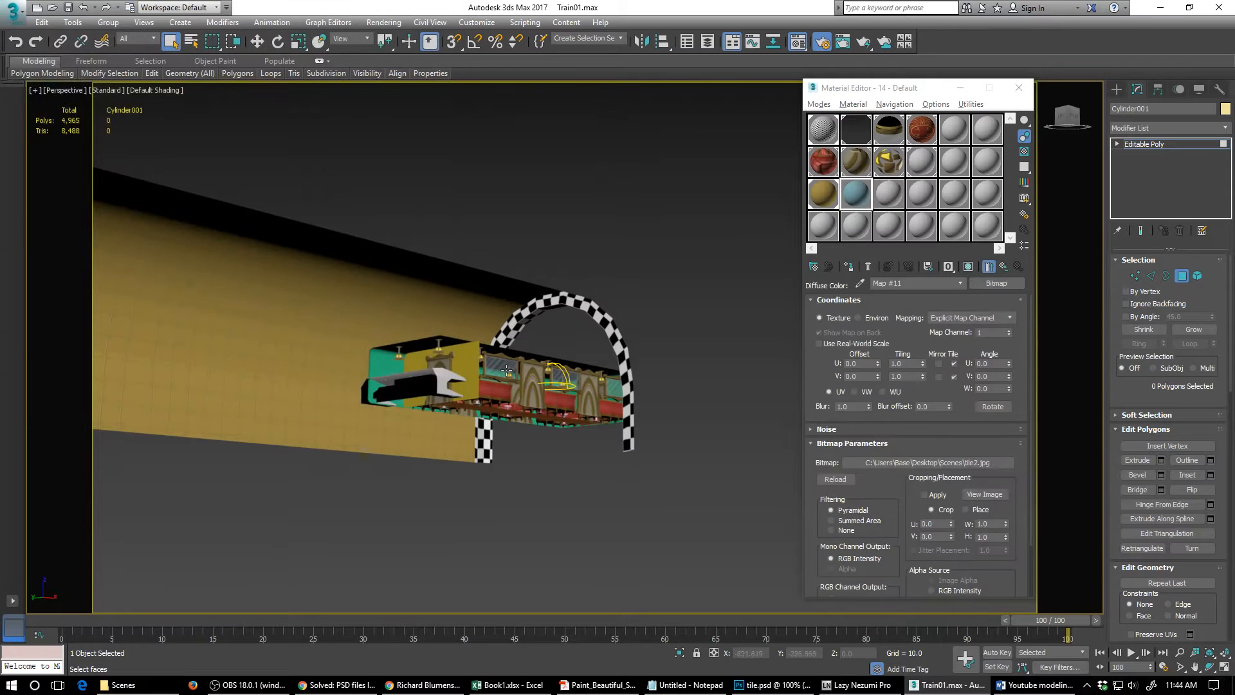
- Select the tunnel's 22 inner wall polygons and invert the selection to pick its remaining polygons
{"action": "middle_click_drag", "start_coordinate": [626, 405], "coordinate": [752, 419], "text": "alt"}
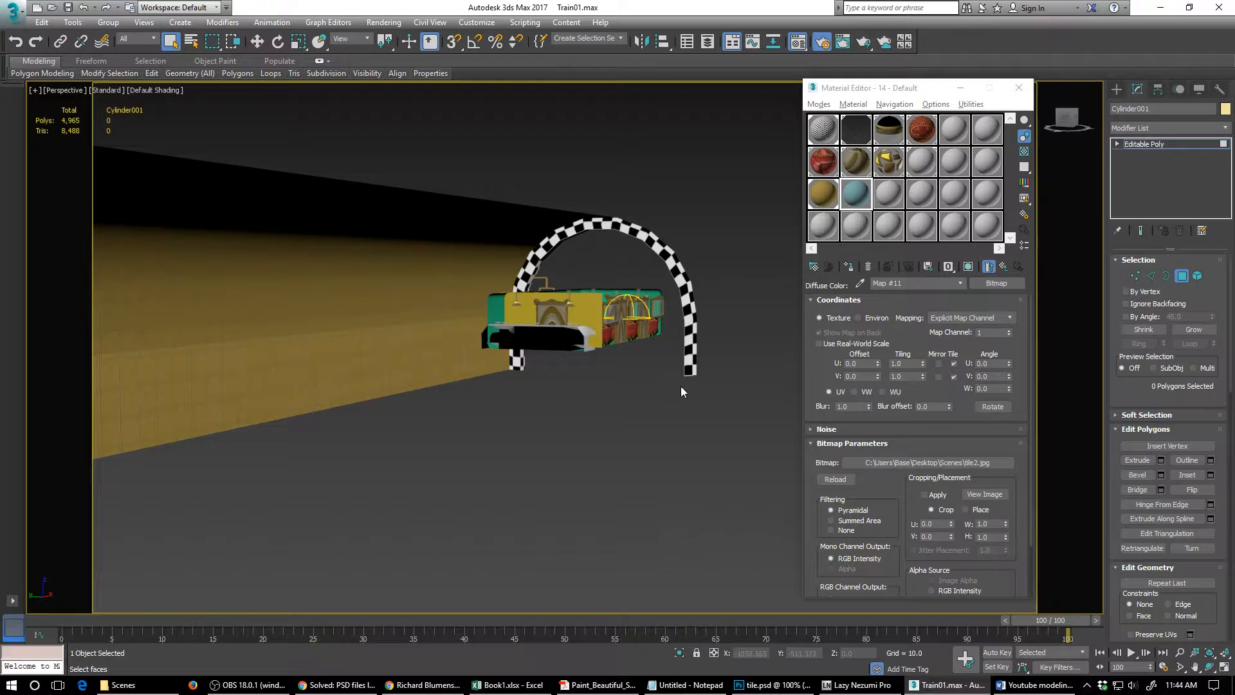
{"action": "middle_click_drag", "start_coordinate": [681, 387], "coordinate": [598, 355], "text": "alt"}
{"action": "scroll", "coordinate": [567, 361], "scroll_direction": "down", "scroll_amount": 3}
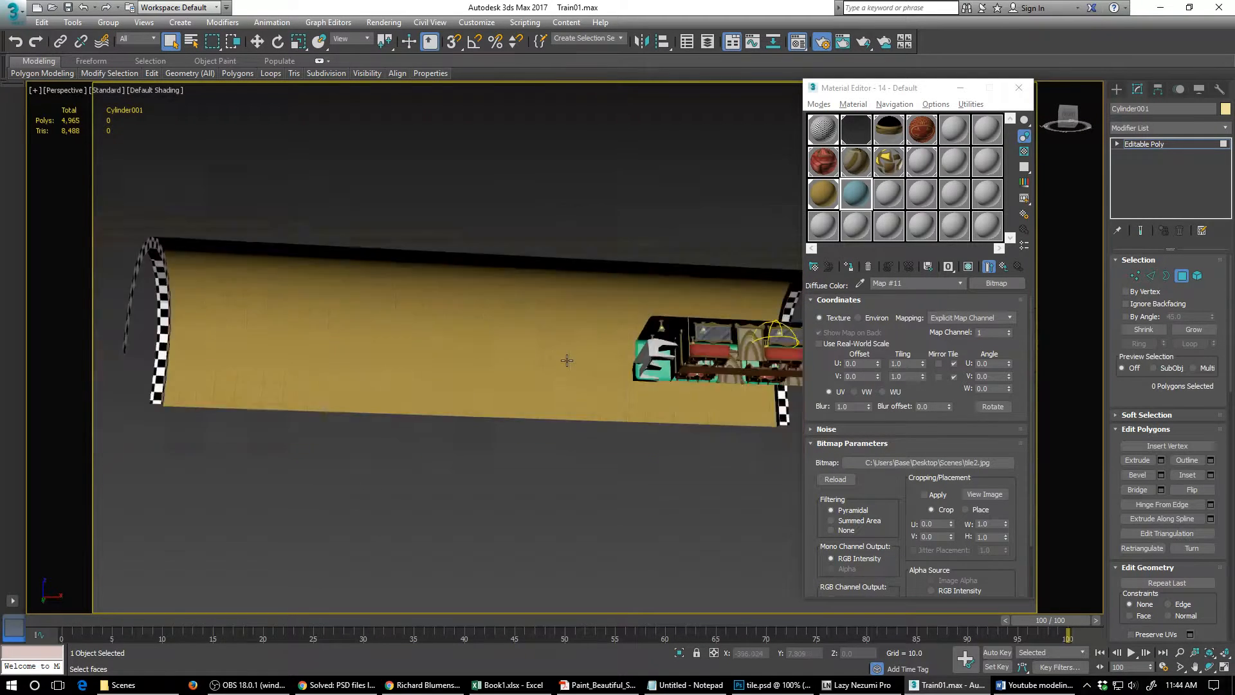
{"action": "scroll", "coordinate": [567, 360], "scroll_direction": "down", "scroll_amount": 4}
{"action": "left_click_drag", "start_coordinate": [527, 306], "coordinate": [563, 407]}
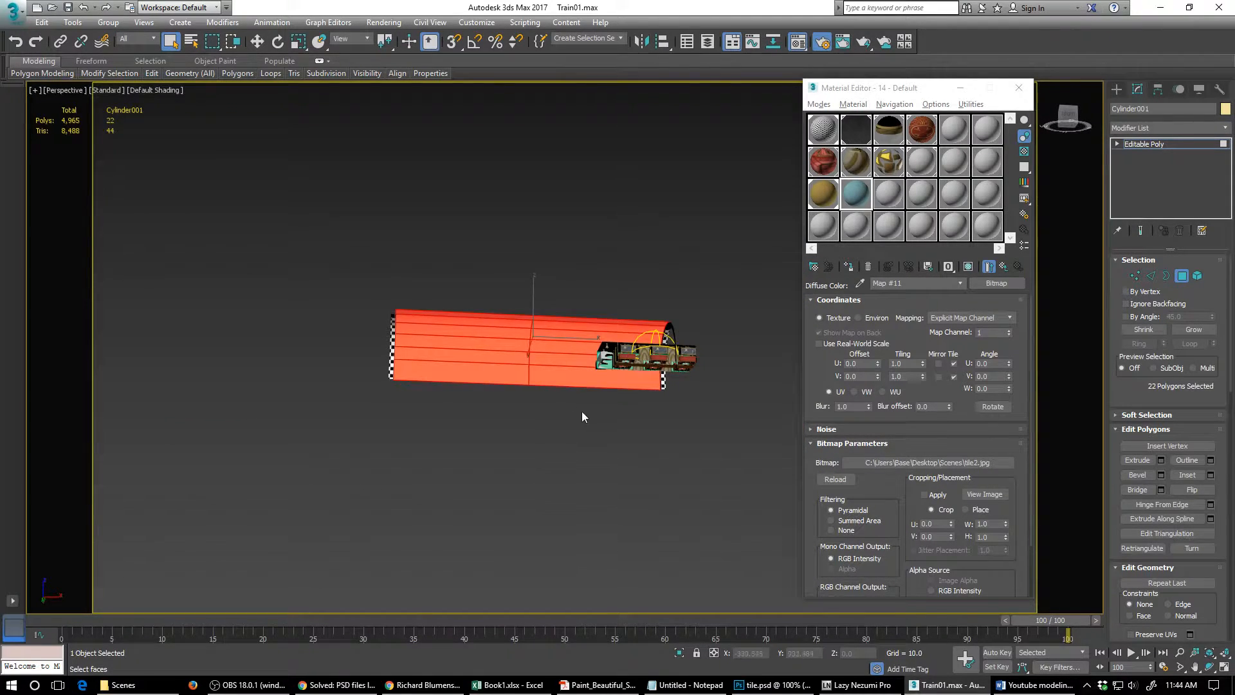
{"action": "left_click", "coordinate": [42, 23]}
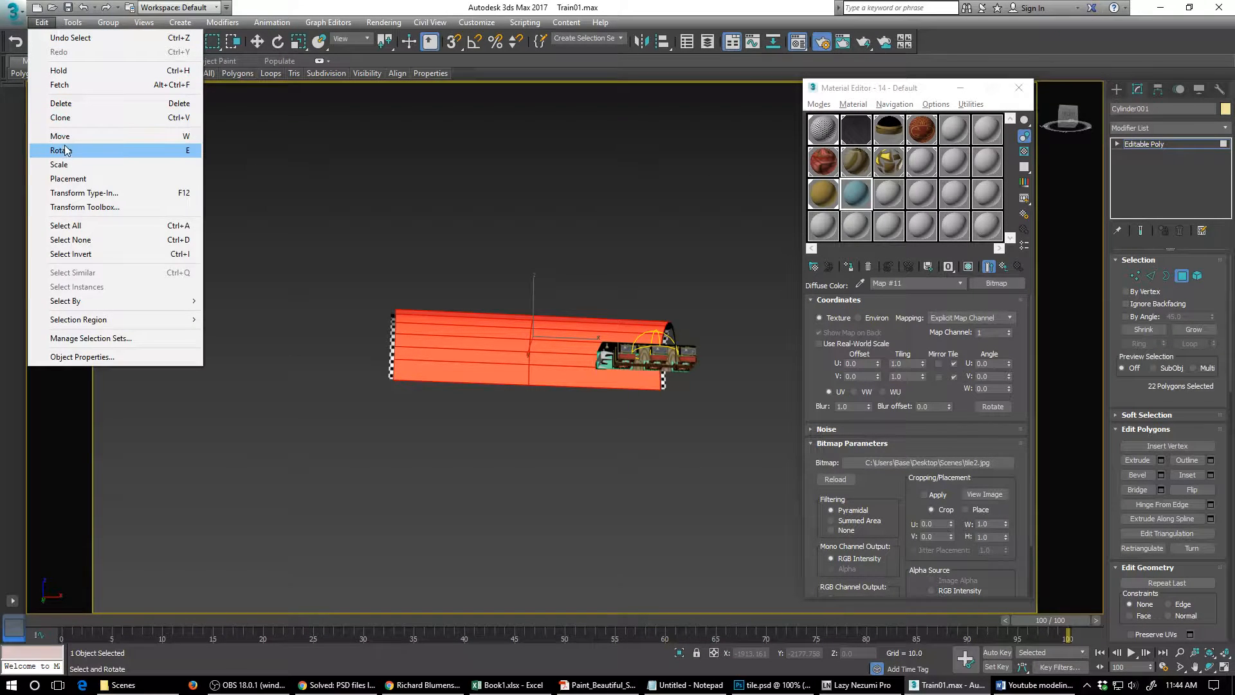
{"action": "left_click", "coordinate": [71, 253]}
{"action": "middle_click_drag", "start_coordinate": [543, 333], "coordinate": [527, 328], "text": "alt"}
{"action": "scroll", "coordinate": [562, 317], "scroll_direction": "up", "scroll_amount": 2}
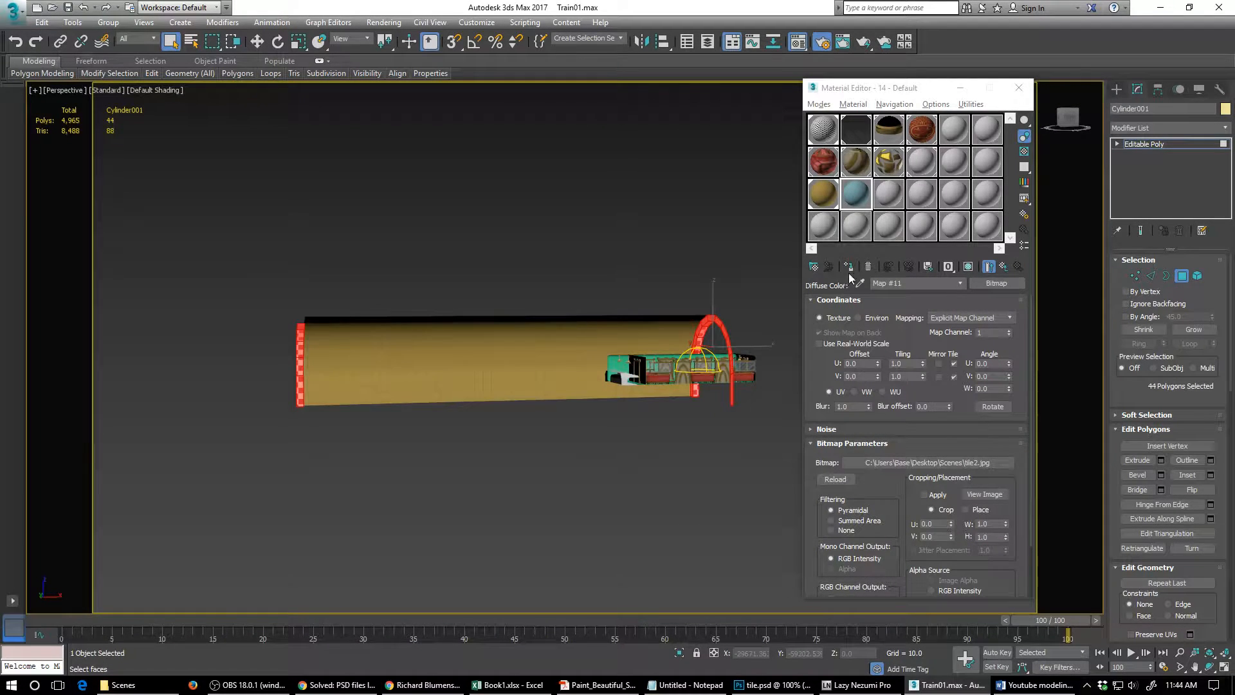
- Assign the blue tile2.jpg material to the selected tunnel polygons with its map shown in the viewport, and clear the selection
{"action": "left_click", "coordinate": [966, 271]}
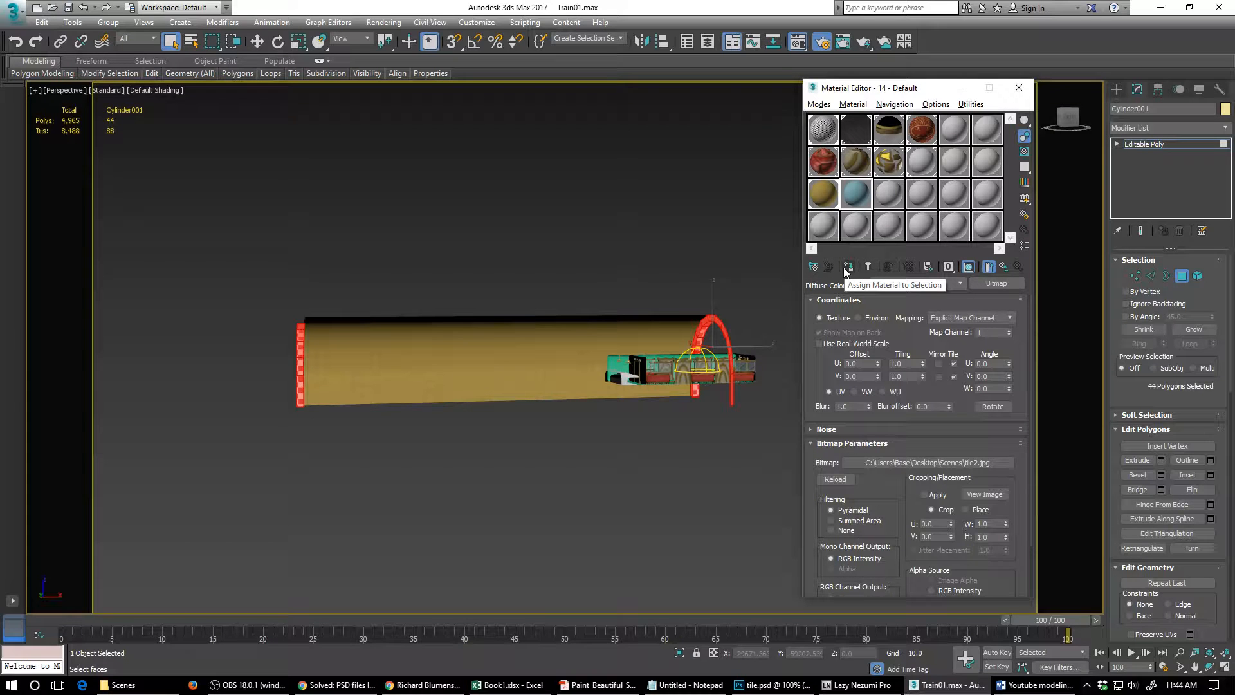
{"action": "scroll", "coordinate": [652, 379], "scroll_direction": "up", "scroll_amount": 2}
{"action": "scroll", "coordinate": [653, 378], "scroll_direction": "up", "scroll_amount": 2}
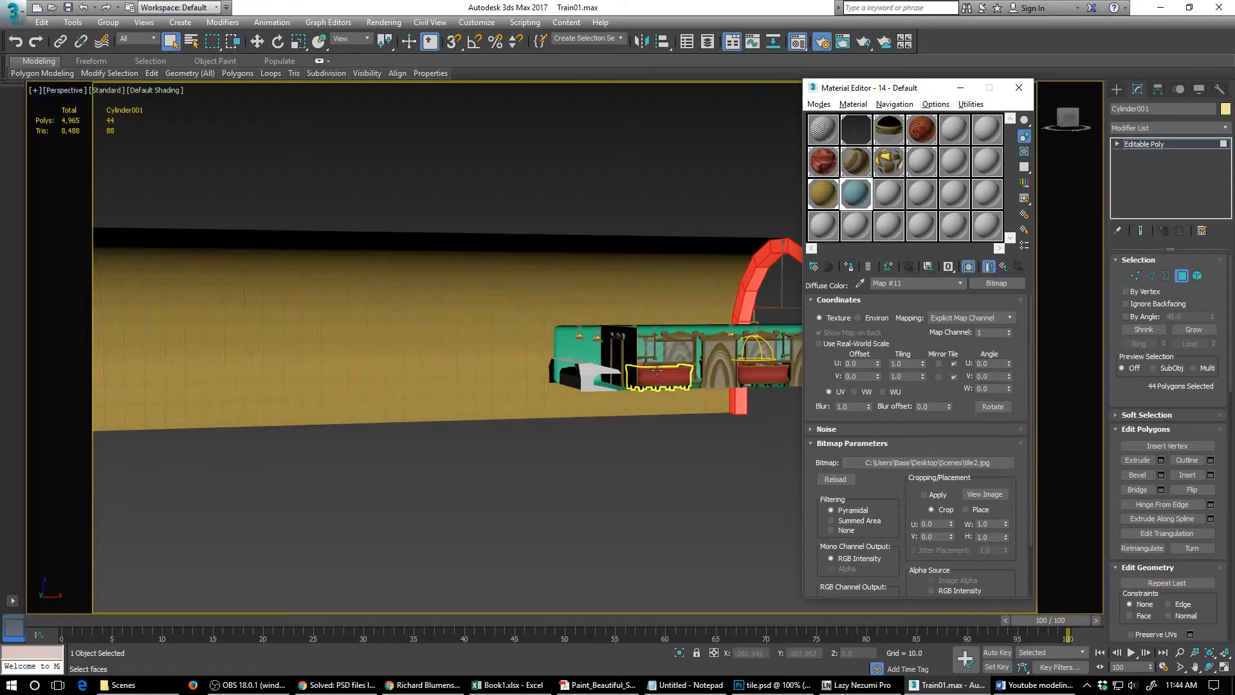
{"action": "middle_click_drag", "start_coordinate": [685, 355], "coordinate": [649, 382], "text": "alt"}
{"action": "scroll", "coordinate": [641, 388], "scroll_direction": "up", "scroll_amount": 3}
{"action": "scroll", "coordinate": [640, 388], "scroll_direction": "up", "scroll_amount": 2}
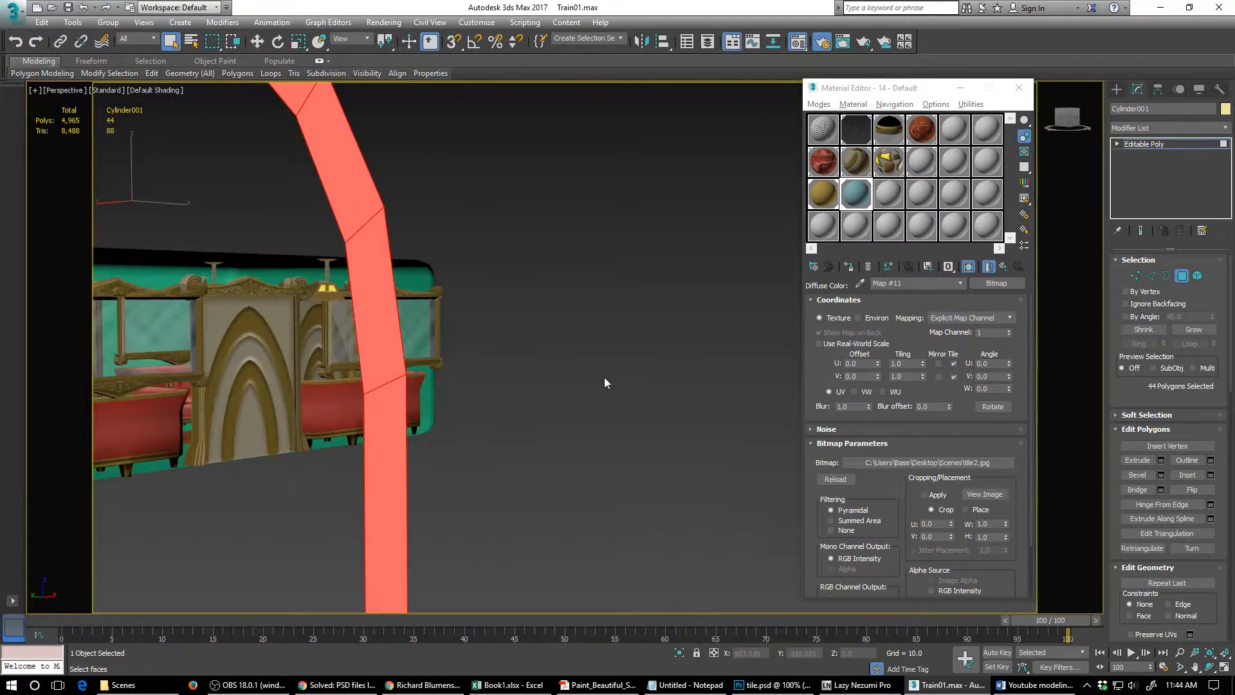
{"action": "scroll", "coordinate": [604, 377], "scroll_direction": "down", "scroll_amount": 1}
{"action": "left_click", "coordinate": [566, 373]}
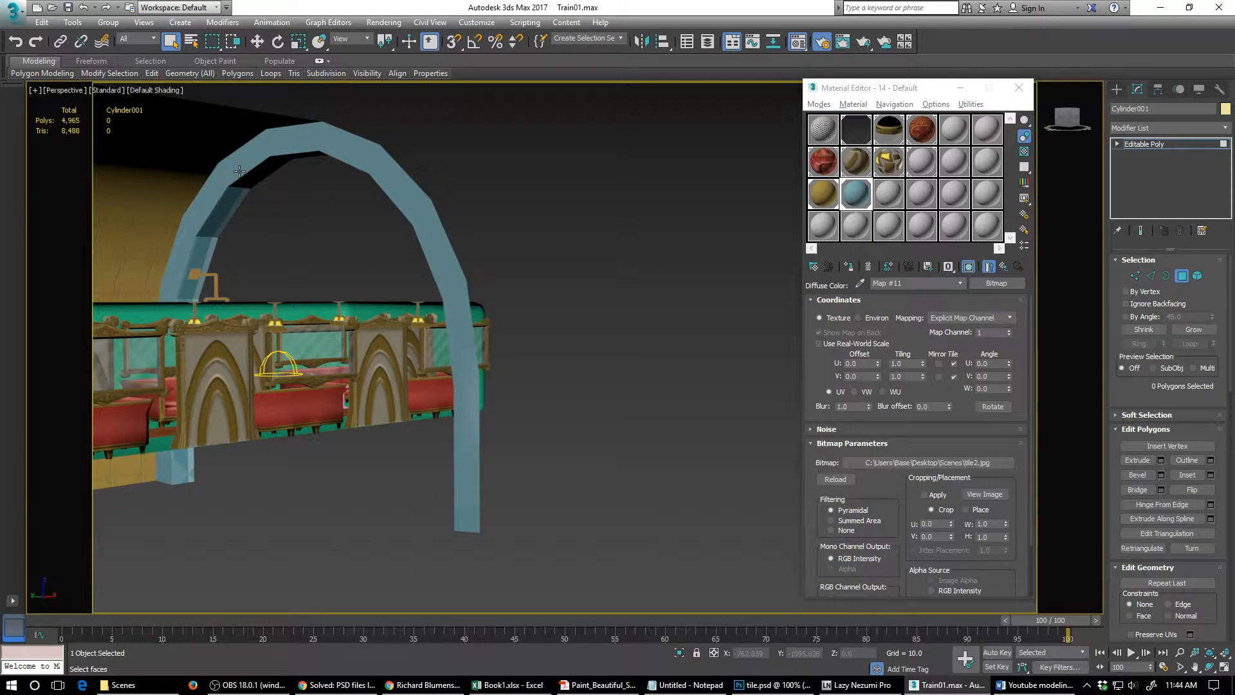
- Set the blue tile2.jpg map's U and V tiling to 25
{"action": "left_click", "coordinate": [903, 364]}
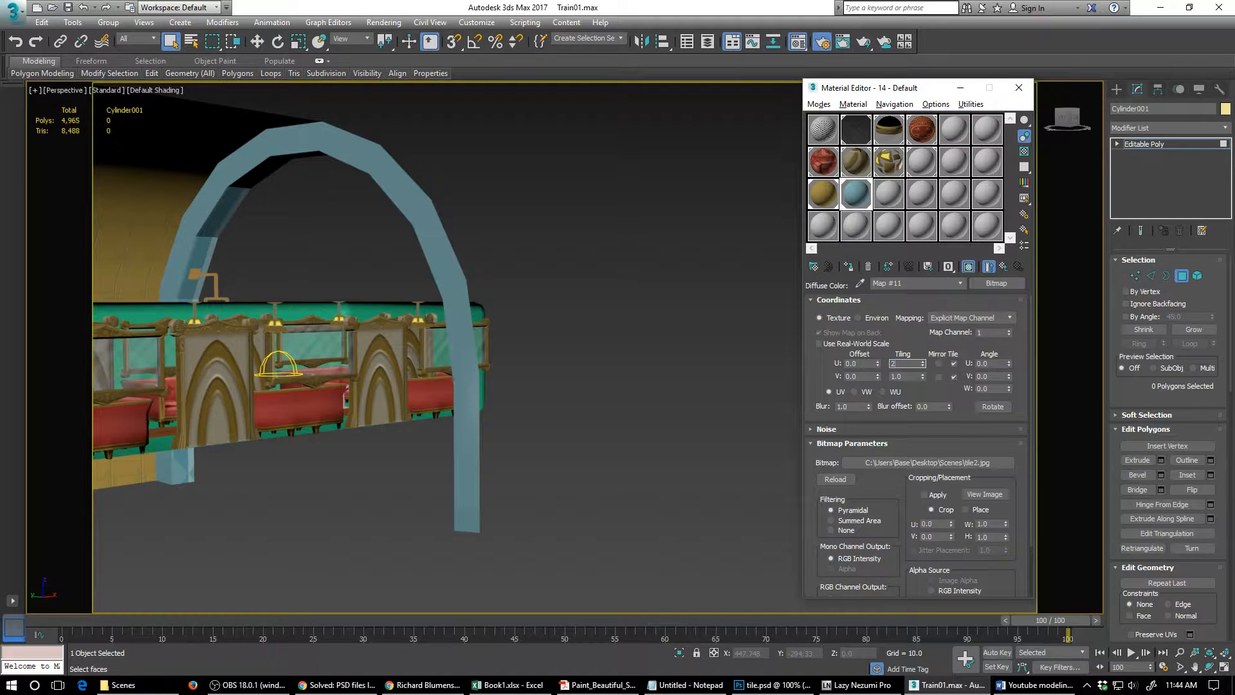
{"action": "key", "text": "Tab"}
{"action": "key", "text": "Return"}
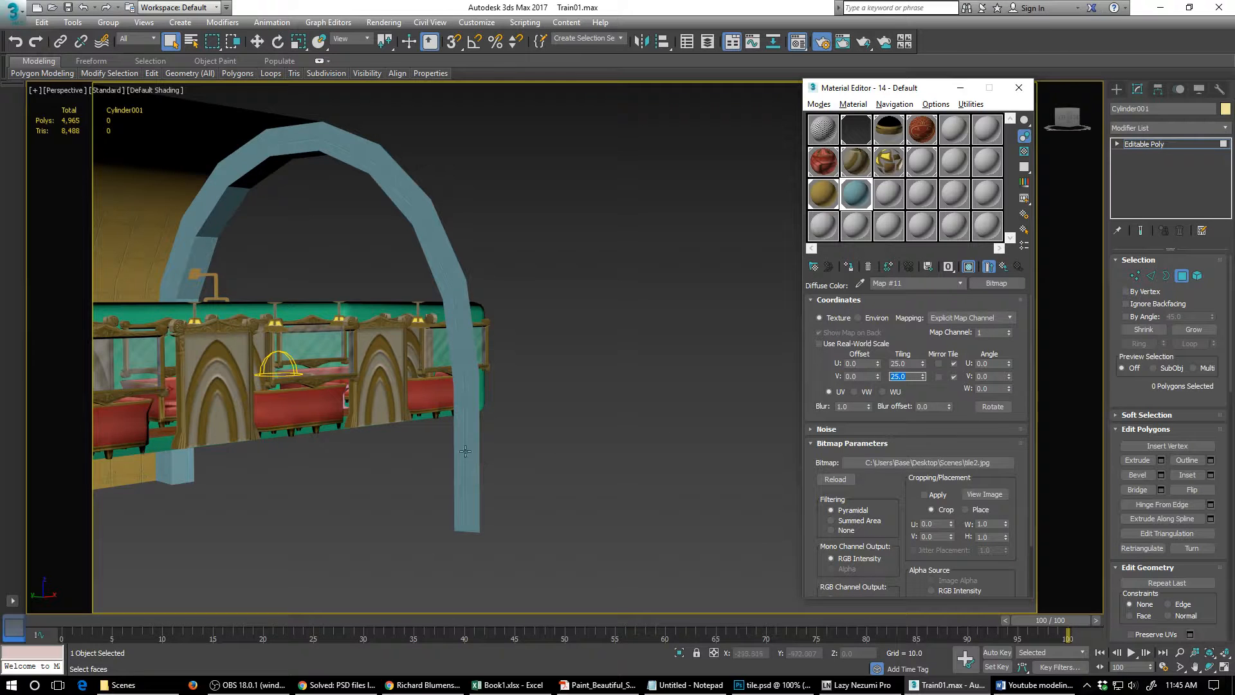
- Examine the blue tile pattern up close on the tunnel's end rim where it meets the gold inner wall
{"action": "mouse_move", "coordinate": [455, 445]}
{"action": "middle_mouse_down", "text": "alt"}
{"action": "mouse_move", "coordinate": [461, 473]}
{"action": "mouse_move", "coordinate": [471, 444]}
{"action": "mouse_move", "coordinate": [439, 442]}
{"action": "middle_mouse_up", "text": "alt"}
{"action": "middle_click_drag", "start_coordinate": [438, 442], "coordinate": [908, 433]}
{"action": "middle_click_drag", "start_coordinate": [362, 425], "coordinate": [761, 414], "text": "alt"}
{"action": "middle_click_drag", "start_coordinate": [388, 458], "coordinate": [742, 415], "text": "alt"}
{"action": "scroll", "coordinate": [545, 469], "scroll_direction": "up", "scroll_amount": 5}
{"action": "mouse_move", "coordinate": [427, 498]}
{"action": "middle_mouse_down", "text": "alt"}
{"action": "mouse_move", "coordinate": [414, 491]}
{"action": "mouse_move", "coordinate": [421, 509]}
{"action": "middle_mouse_up", "text": "alt"}
{"action": "scroll", "coordinate": [437, 493], "scroll_direction": "up", "scroll_amount": 3}
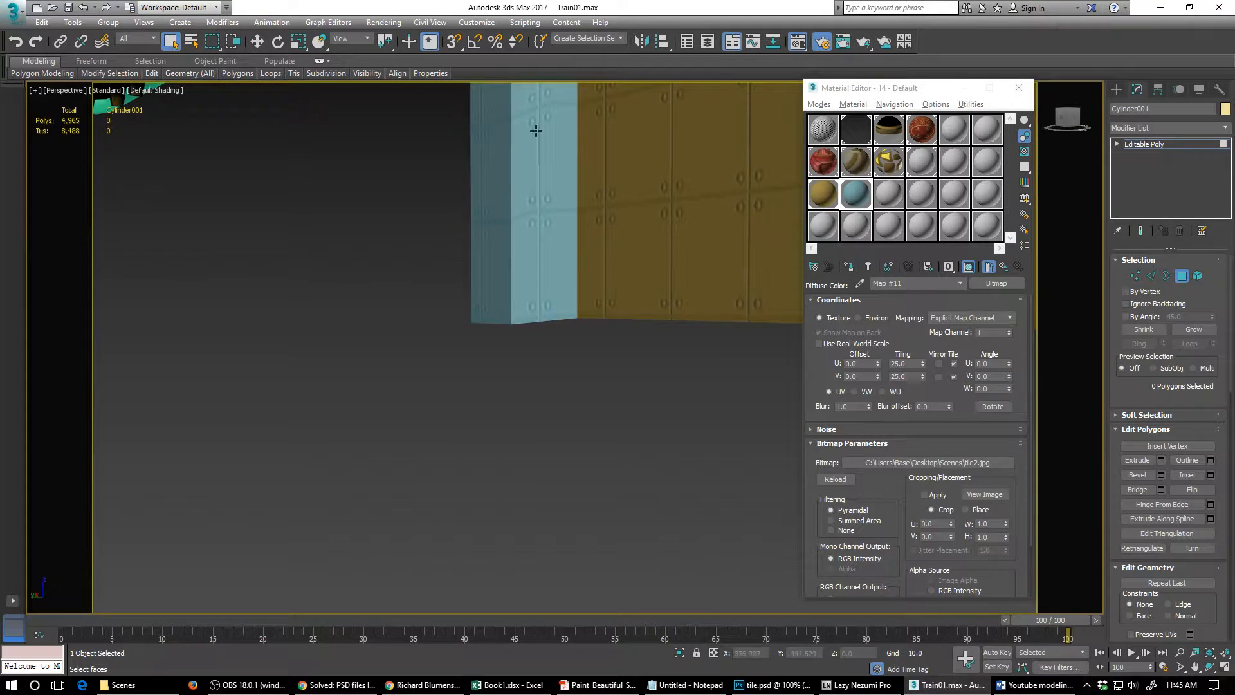
{"action": "scroll", "coordinate": [538, 138], "scroll_direction": "down", "scroll_amount": 2}
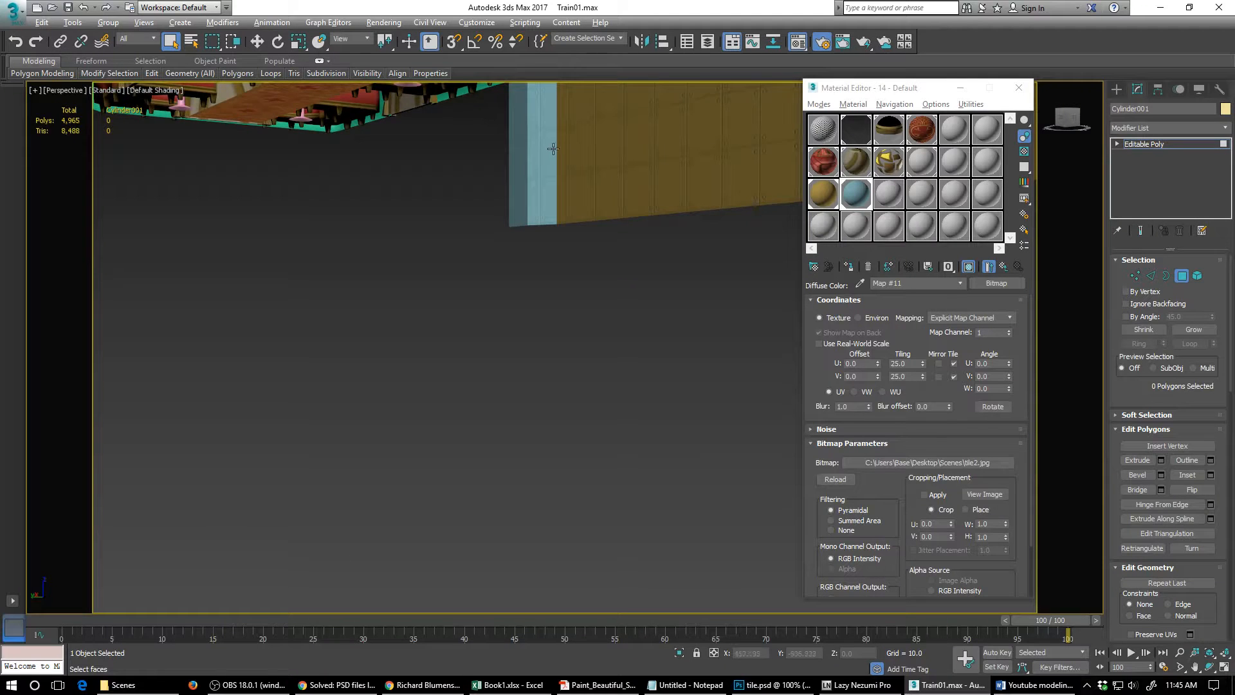
{"action": "middle_click_drag", "start_coordinate": [552, 149], "coordinate": [513, 424], "text": "alt"}
{"action": "scroll", "coordinate": [520, 423], "scroll_direction": "down", "scroll_amount": 3}
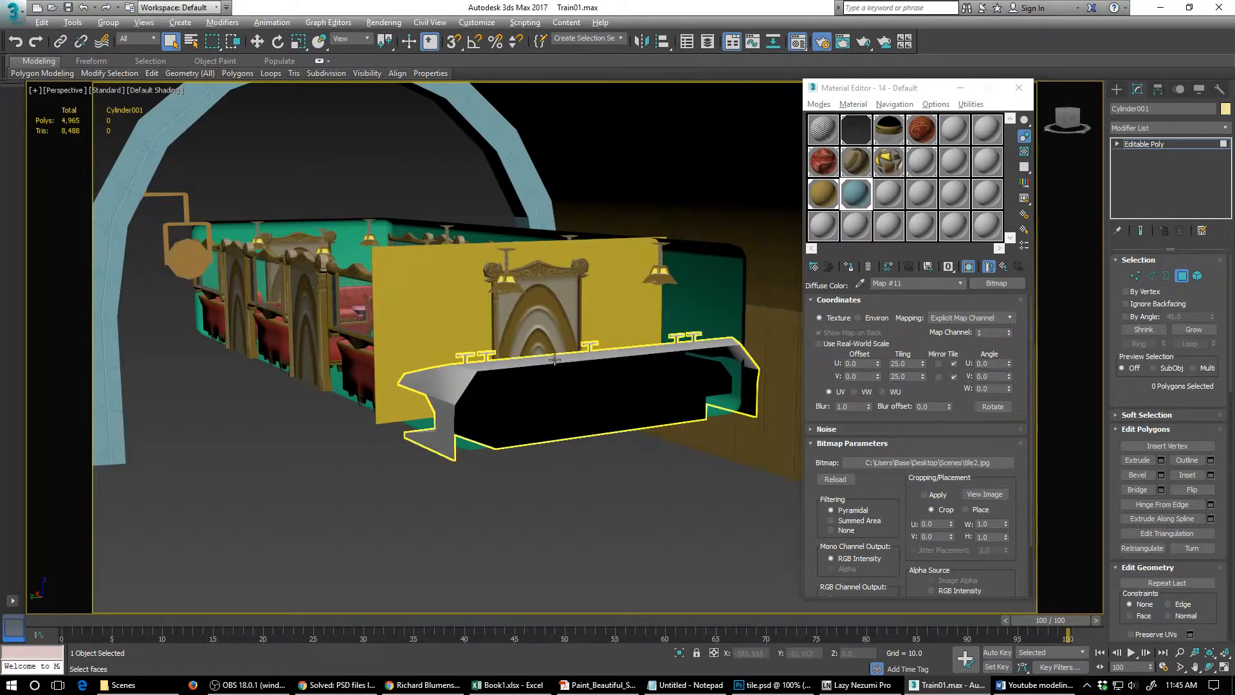
- Inspect the tunnel from the train's front end and along its inner wall, comparing the blue and gold tiling
{"action": "middle_click_drag", "start_coordinate": [555, 359], "coordinate": [372, 417], "text": "alt"}
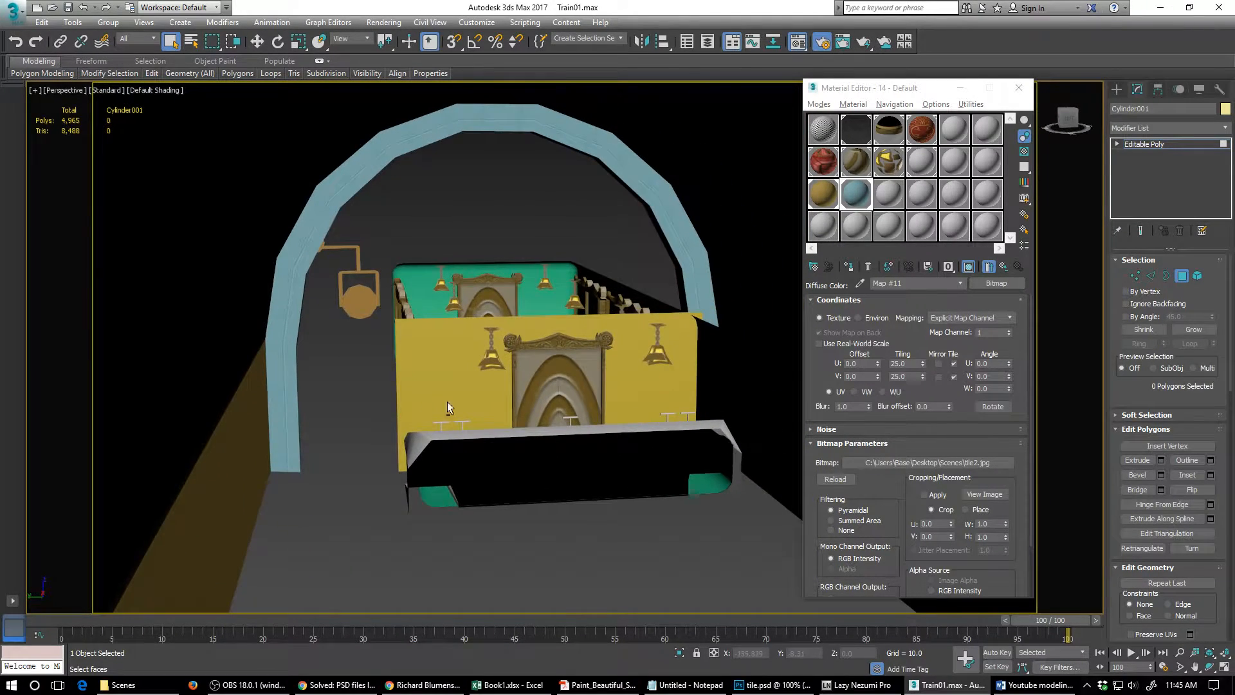
{"action": "middle_click_drag", "start_coordinate": [448, 407], "coordinate": [546, 426], "text": "alt"}
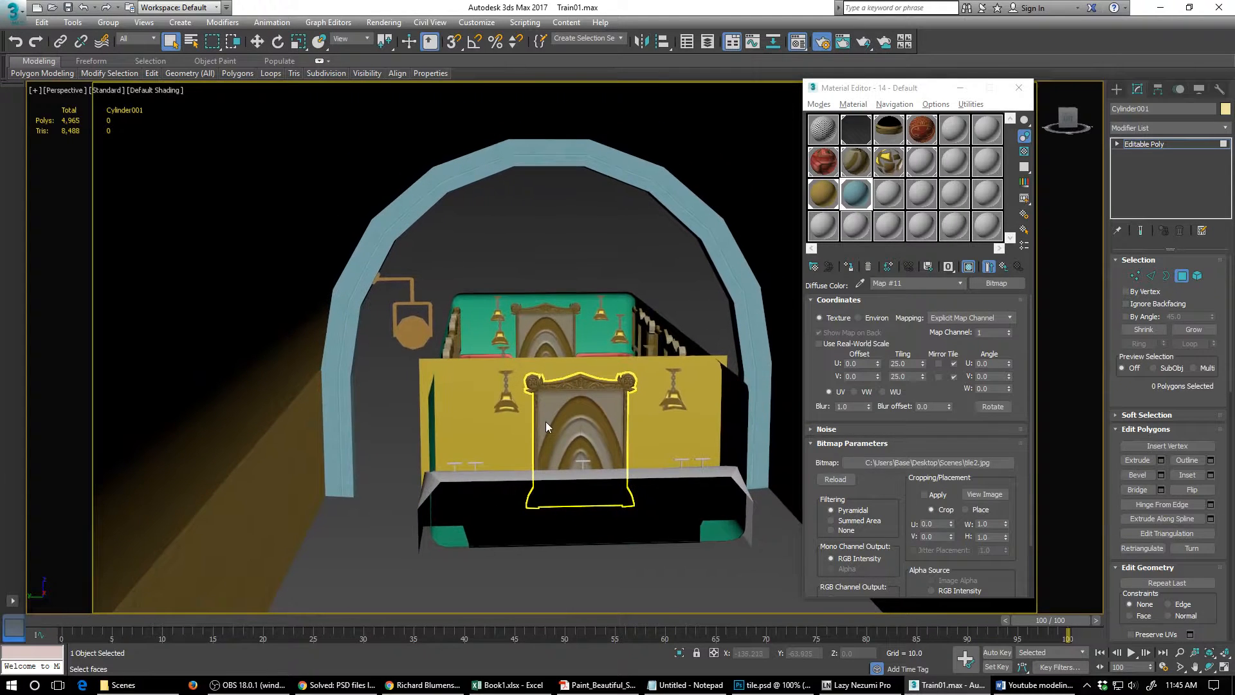
{"action": "middle_click_drag", "start_coordinate": [631, 409], "coordinate": [479, 408], "text": "alt"}
{"action": "middle_click_drag", "start_coordinate": [561, 413], "coordinate": [381, 430], "text": "alt"}
{"action": "scroll", "coordinate": [513, 375], "scroll_direction": "down", "scroll_amount": 3}
{"action": "scroll", "coordinate": [530, 406], "scroll_direction": "down", "scroll_amount": 1}
{"action": "scroll", "coordinate": [530, 406], "scroll_direction": "down", "scroll_amount": 1}
{"action": "scroll", "coordinate": [381, 430], "scroll_direction": "up", "scroll_amount": 10}
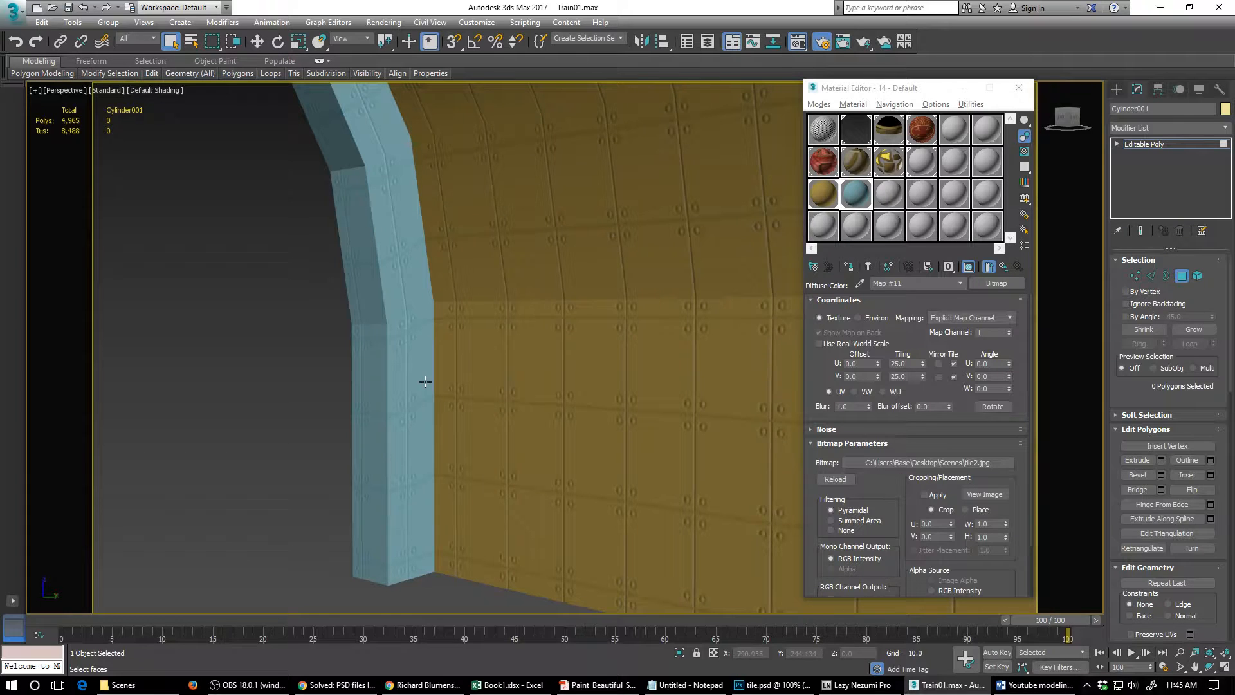
{"action": "scroll", "coordinate": [425, 381], "scroll_direction": "down", "scroll_amount": 2}
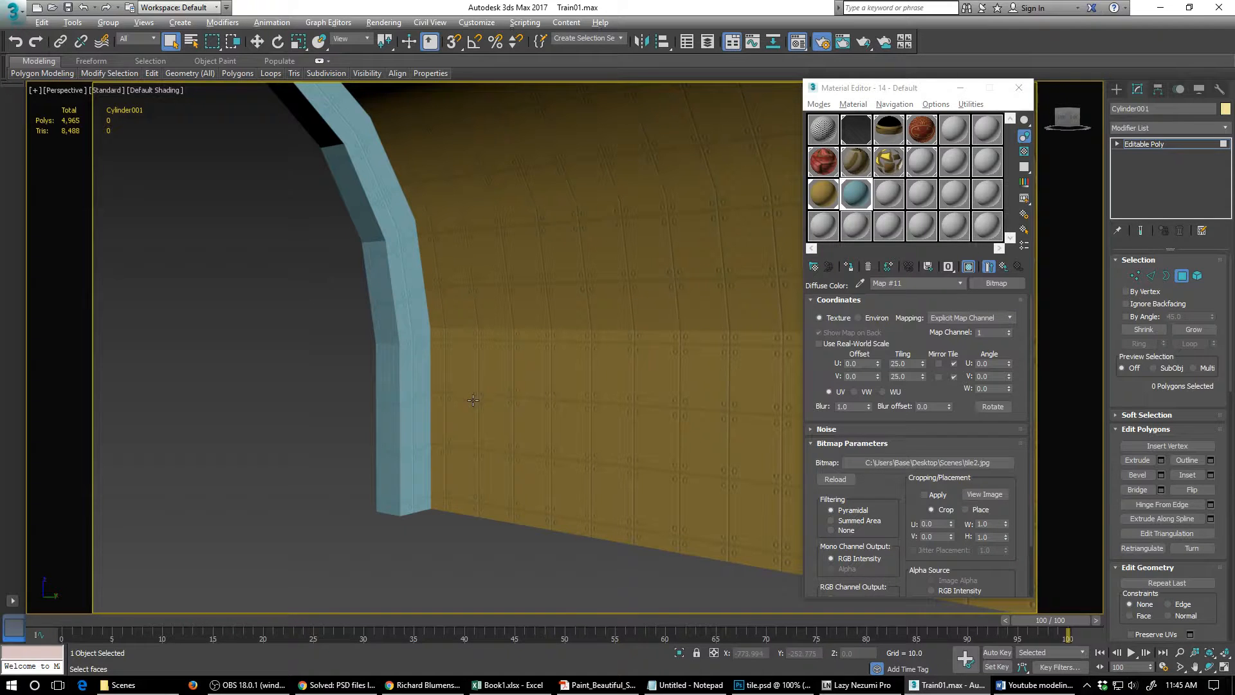
{"action": "middle_click_drag", "start_coordinate": [473, 414], "coordinate": [473, 416], "text": "alt"}
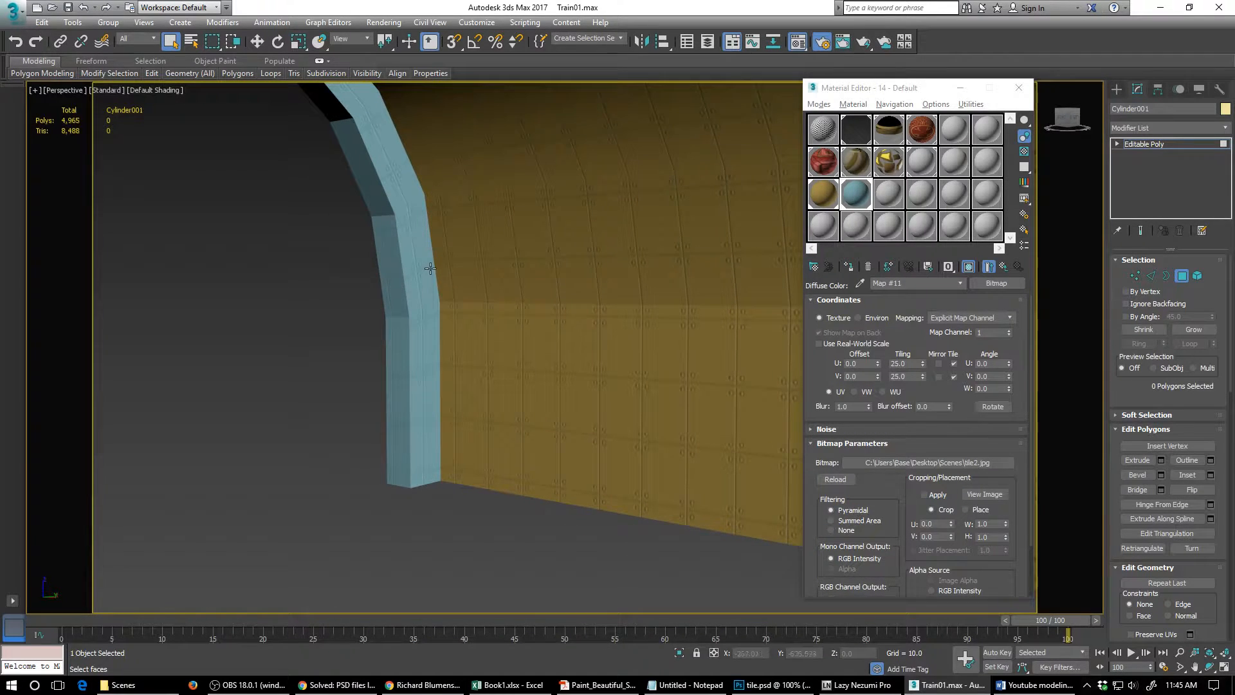
{"action": "scroll", "coordinate": [483, 347], "scroll_direction": "down", "scroll_amount": 4}
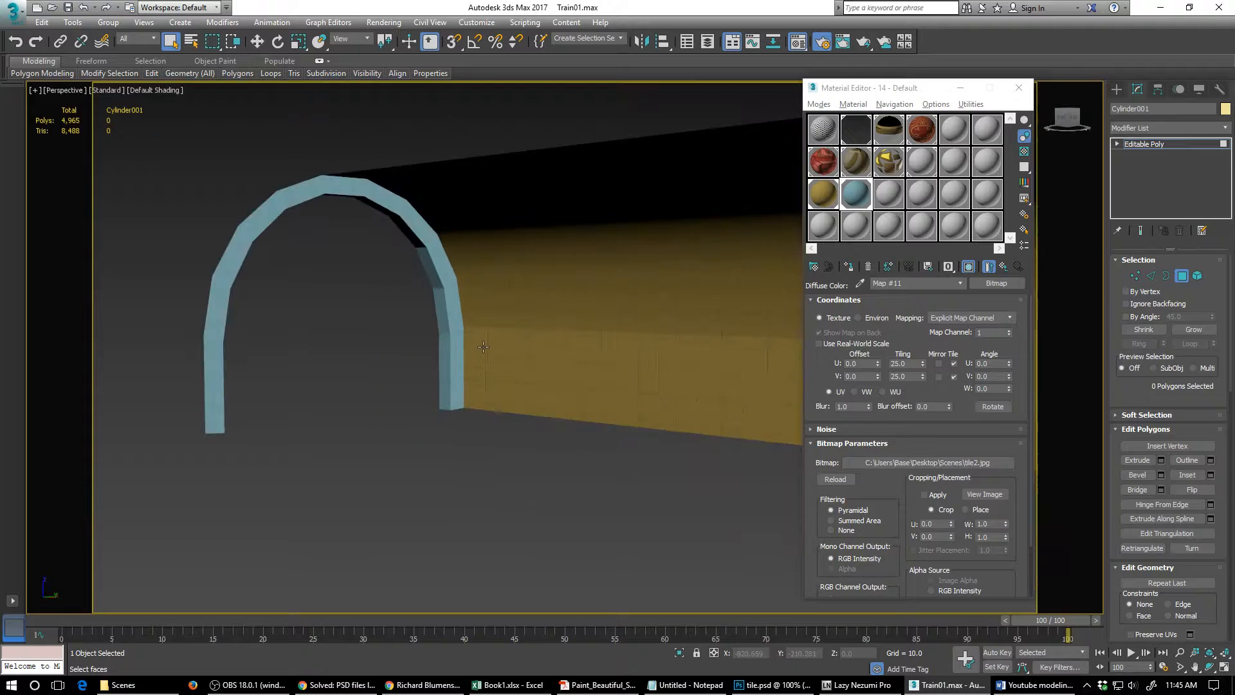
{"action": "scroll", "coordinate": [500, 339], "scroll_direction": "down", "scroll_amount": 3}
{"action": "middle_click_drag", "start_coordinate": [500, 339], "coordinate": [268, 335], "text": "alt"}
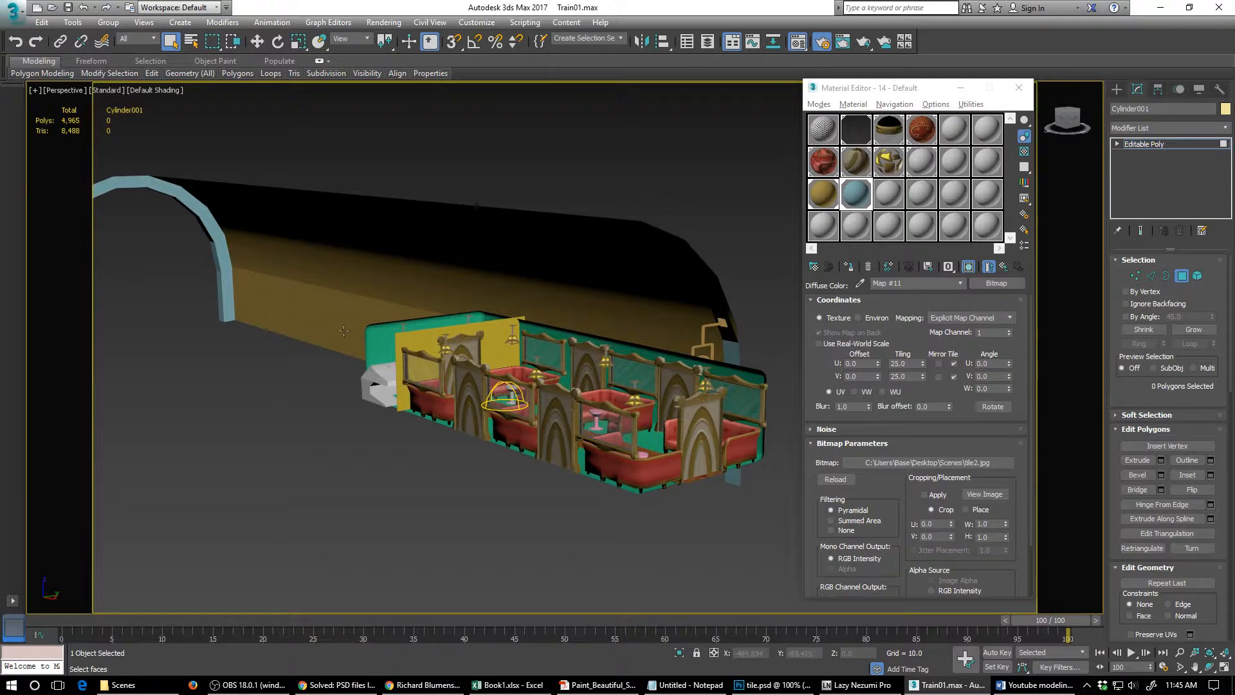
- Review the textured train carriage inside the tunnel, examining its seats, partitions, windows, lamps and front end from several angles
{"action": "scroll", "coordinate": [556, 349], "scroll_direction": "up", "scroll_amount": 5}
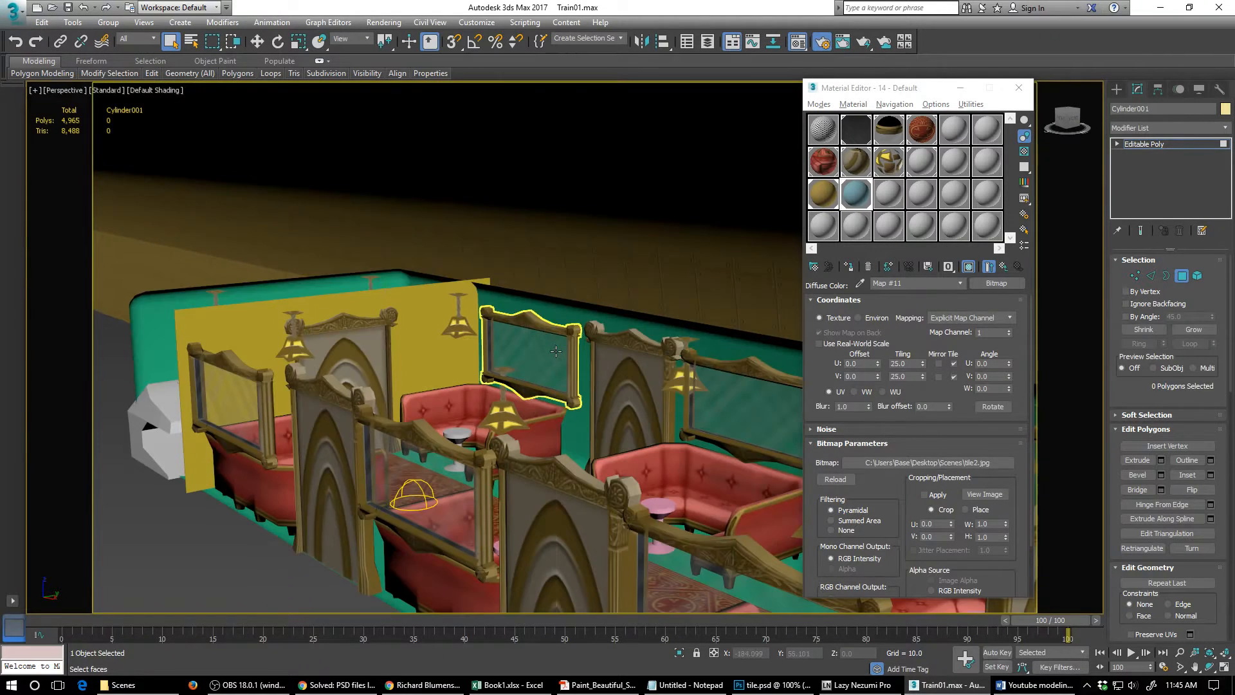
{"action": "middle_click_drag", "start_coordinate": [572, 366], "coordinate": [347, 366]}
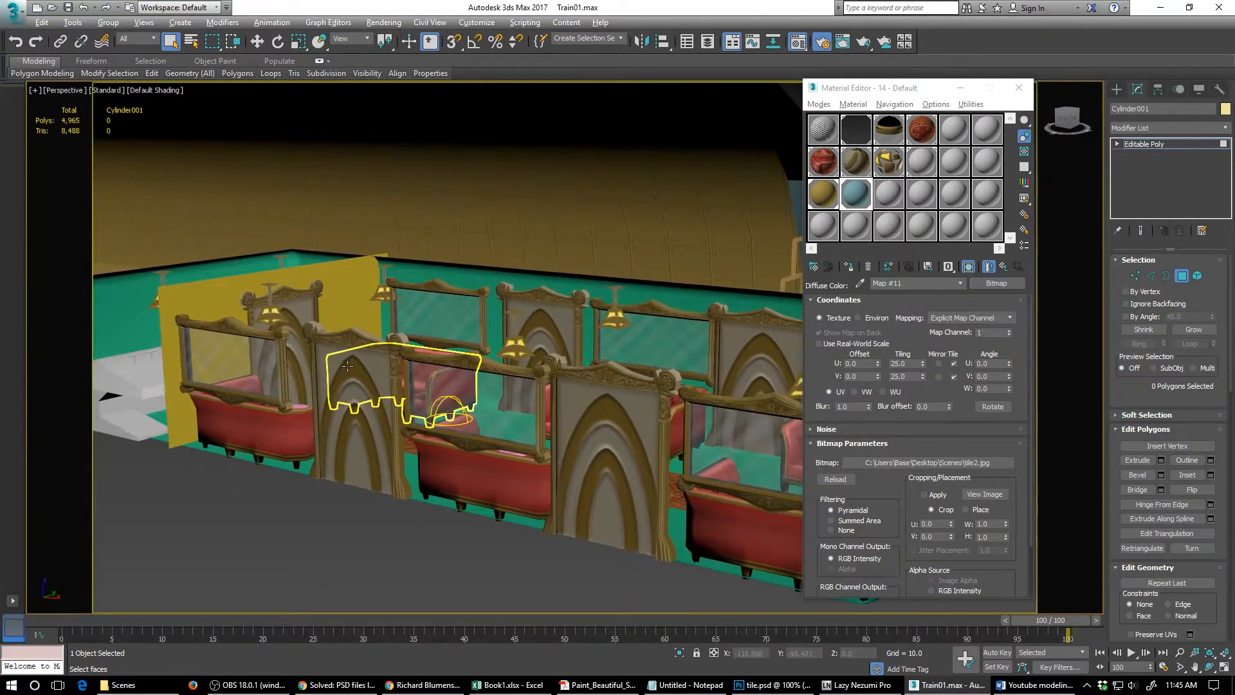
{"action": "middle_click_drag", "start_coordinate": [442, 355], "coordinate": [331, 387], "text": "alt"}
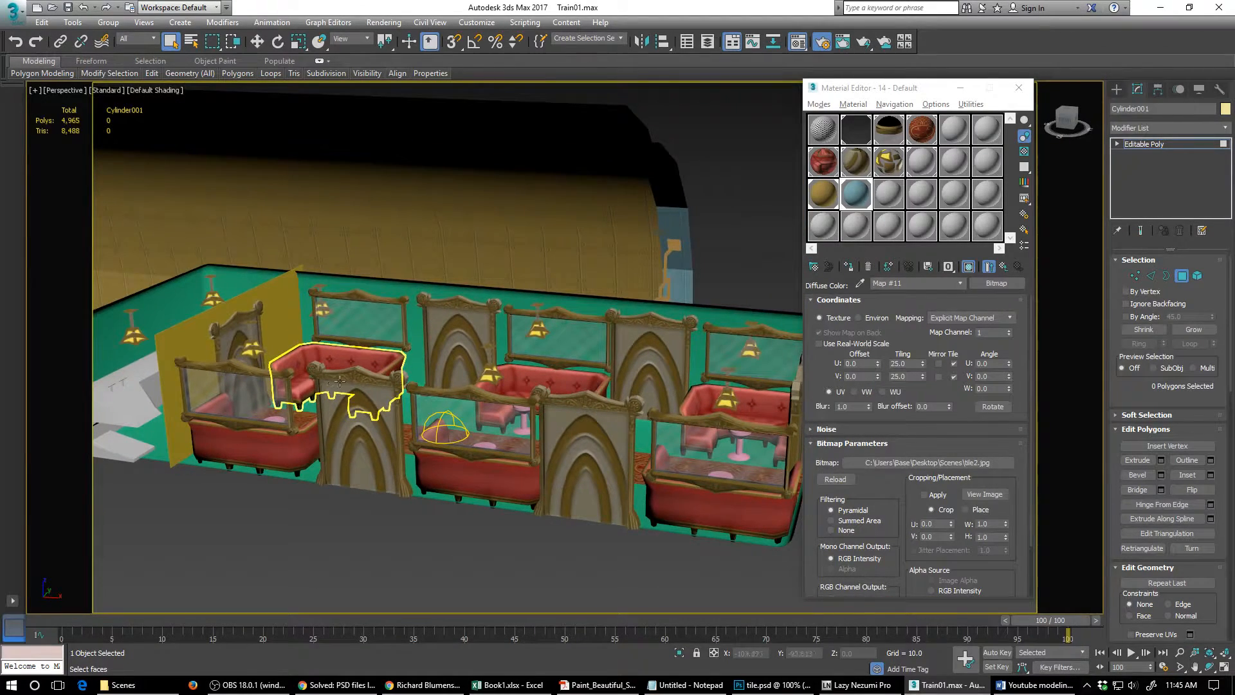
{"action": "middle_click_drag", "start_coordinate": [456, 379], "coordinate": [437, 374], "text": "alt"}
{"action": "scroll", "coordinate": [436, 374], "scroll_direction": "up", "scroll_amount": 2}
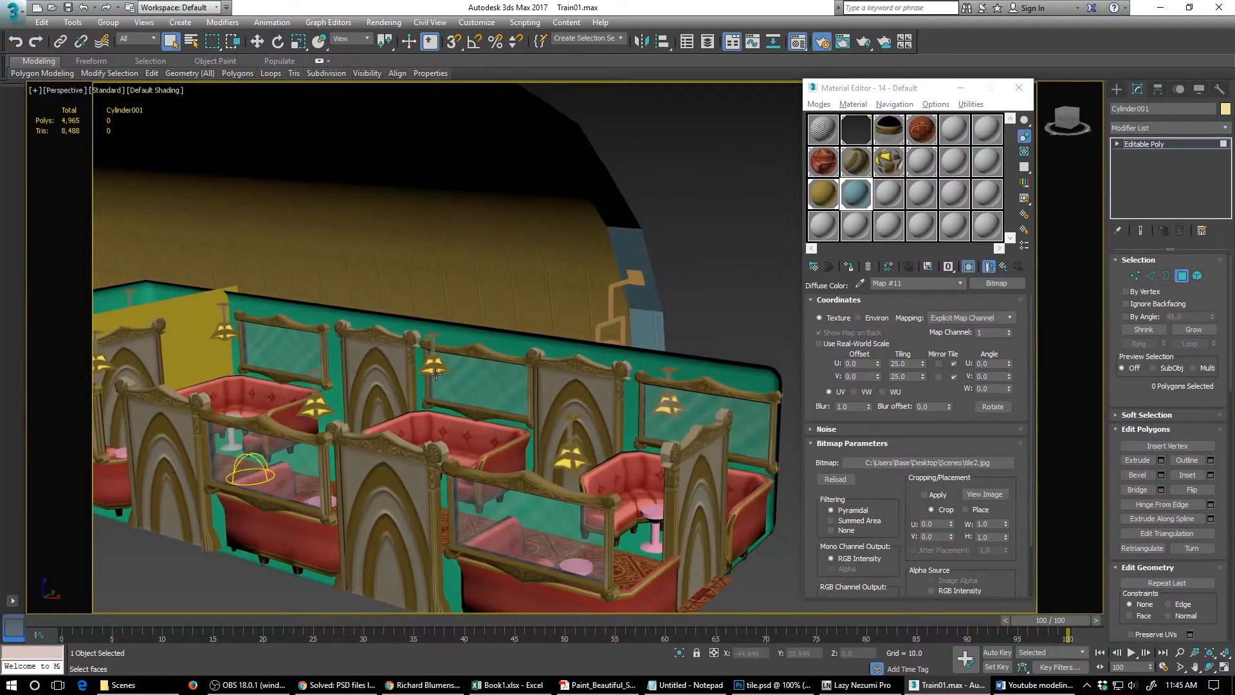
{"action": "scroll", "coordinate": [436, 372], "scroll_direction": "up", "scroll_amount": 1}
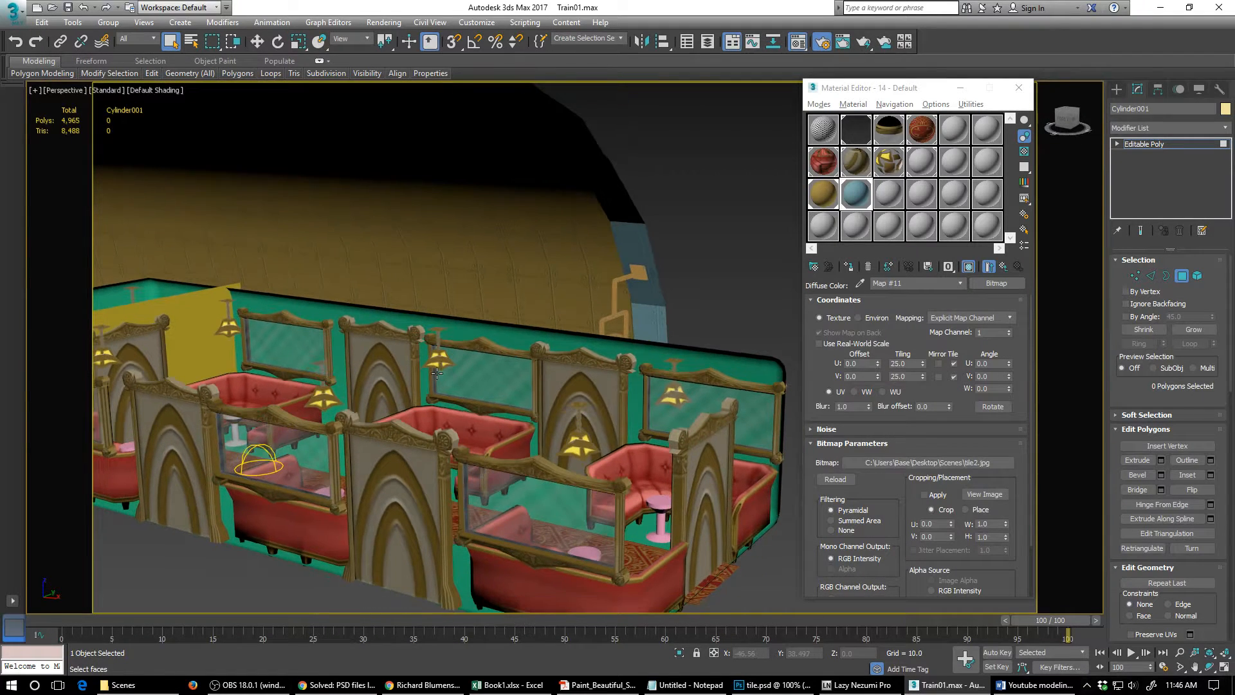
{"action": "scroll", "coordinate": [437, 372], "scroll_direction": "up", "scroll_amount": 2}
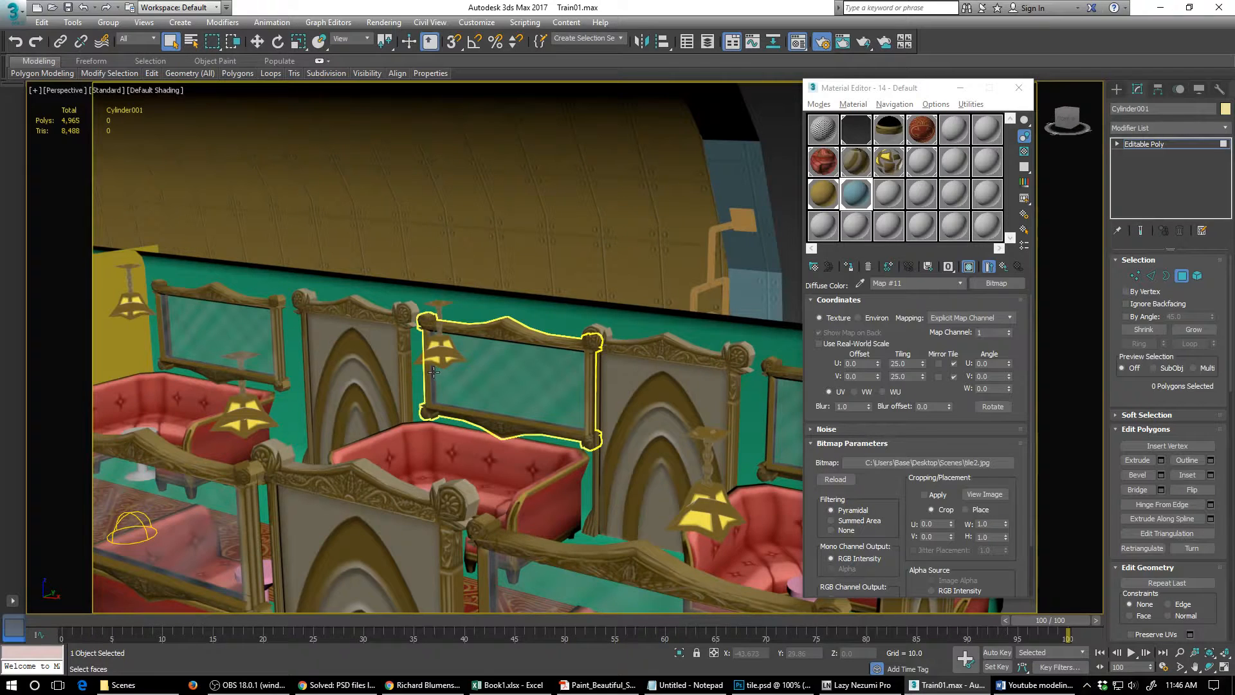
{"action": "scroll", "coordinate": [431, 360], "scroll_direction": "down", "scroll_amount": 5}
{"action": "middle_click_drag", "start_coordinate": [443, 390], "coordinate": [618, 342], "text": "alt"}
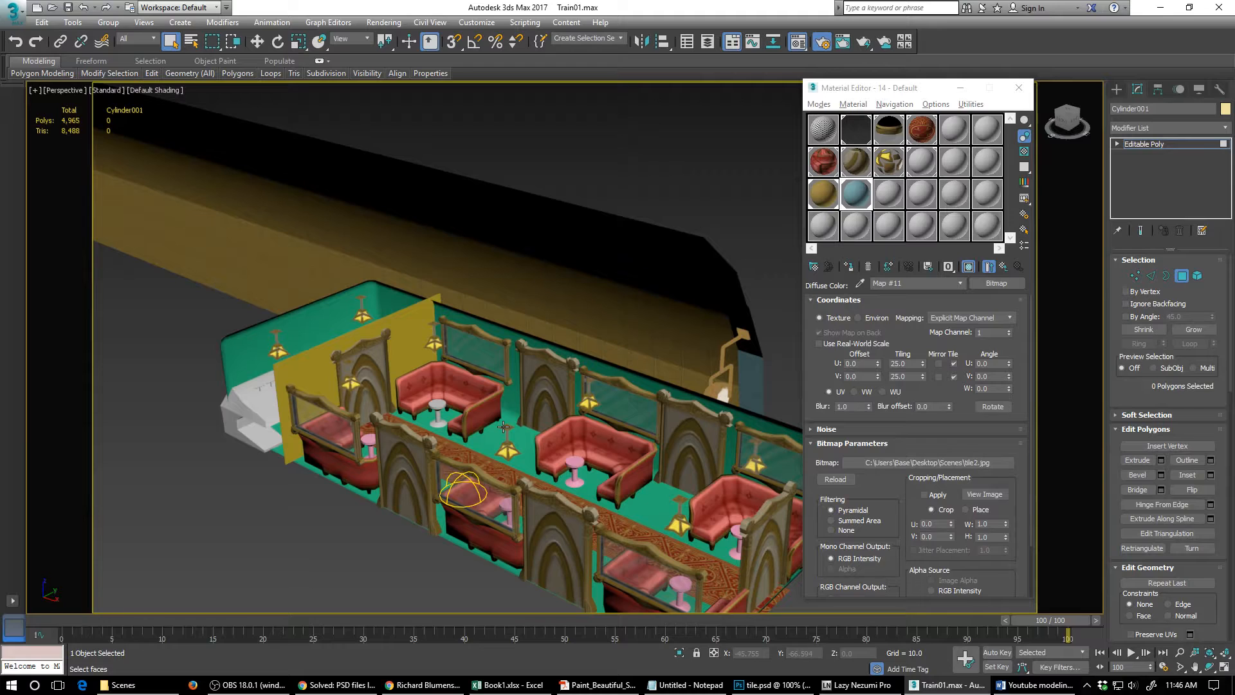
{"action": "mouse_move", "coordinate": [461, 364]}
{"action": "middle_mouse_down", "text": "alt"}
{"action": "mouse_move", "coordinate": [500, 367]}
{"action": "mouse_move", "coordinate": [478, 374]}
{"action": "middle_mouse_up", "text": "alt"}
{"action": "scroll", "coordinate": [478, 374], "scroll_direction": "up", "scroll_amount": 2}
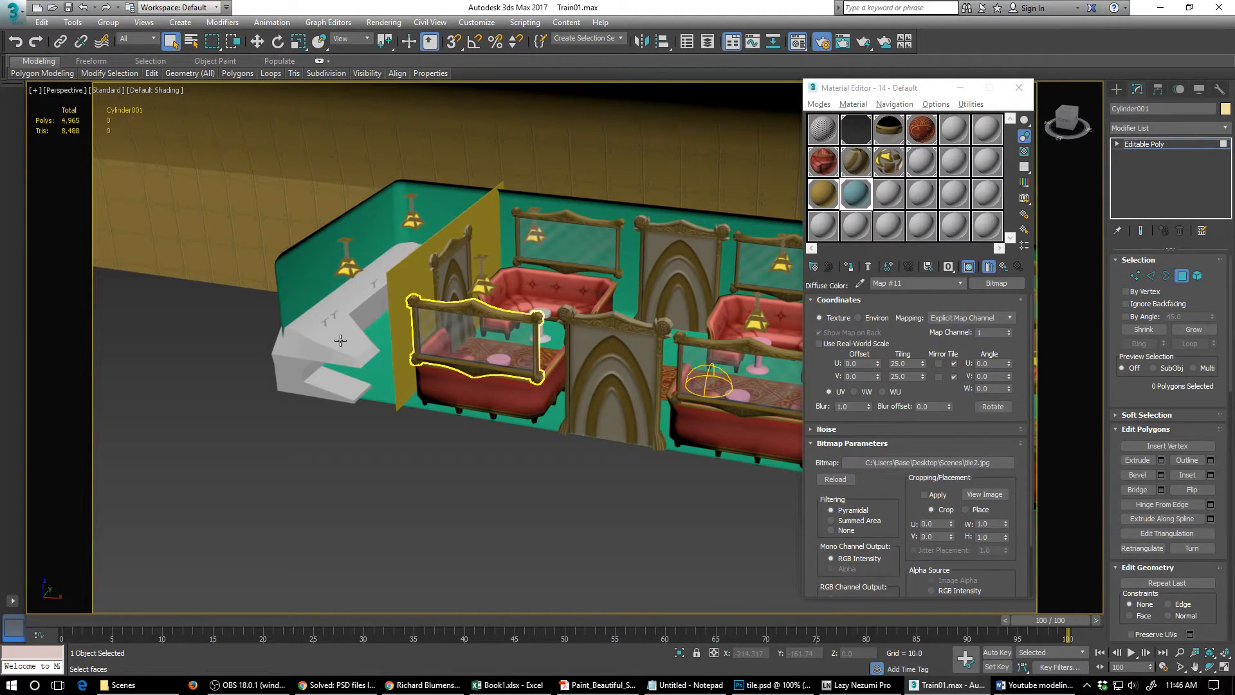
{"action": "middle_click_drag", "start_coordinate": [375, 353], "coordinate": [380, 390], "text": "alt"}
{"action": "scroll", "coordinate": [342, 362], "scroll_direction": "up", "scroll_amount": 2}
{"action": "scroll", "coordinate": [332, 350], "scroll_direction": "down", "scroll_amount": 3}
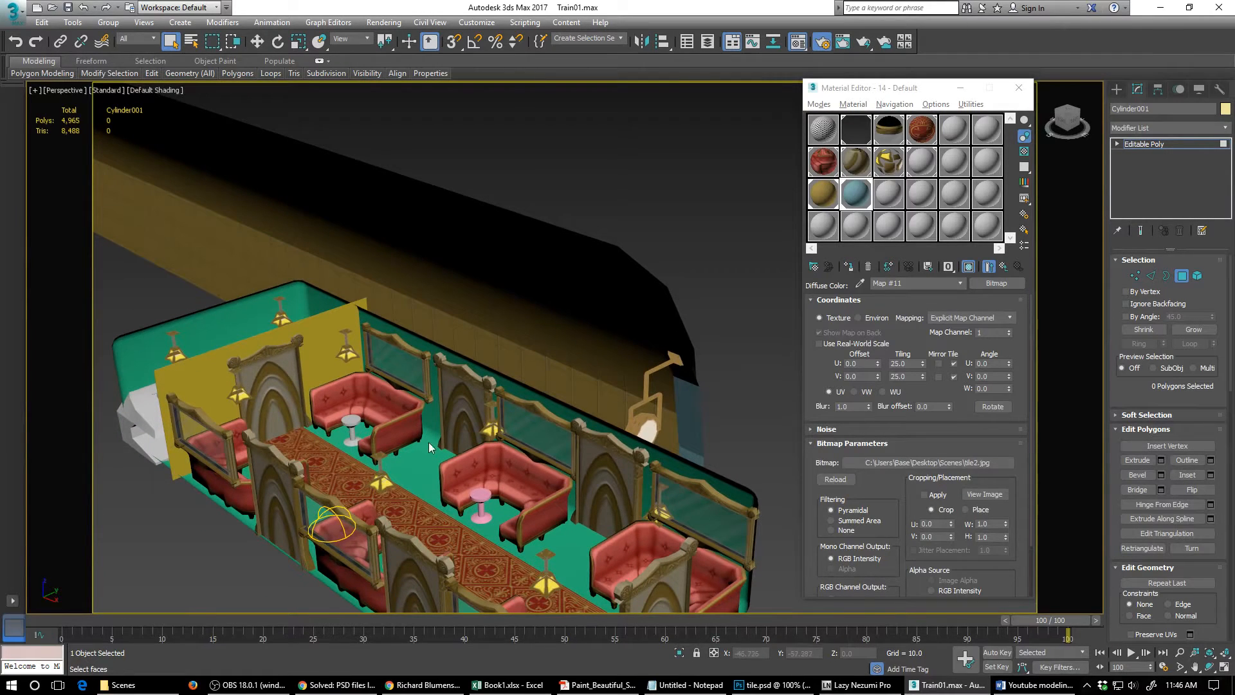
{"action": "middle_click_drag", "start_coordinate": [374, 431], "coordinate": [381, 442], "text": "alt"}
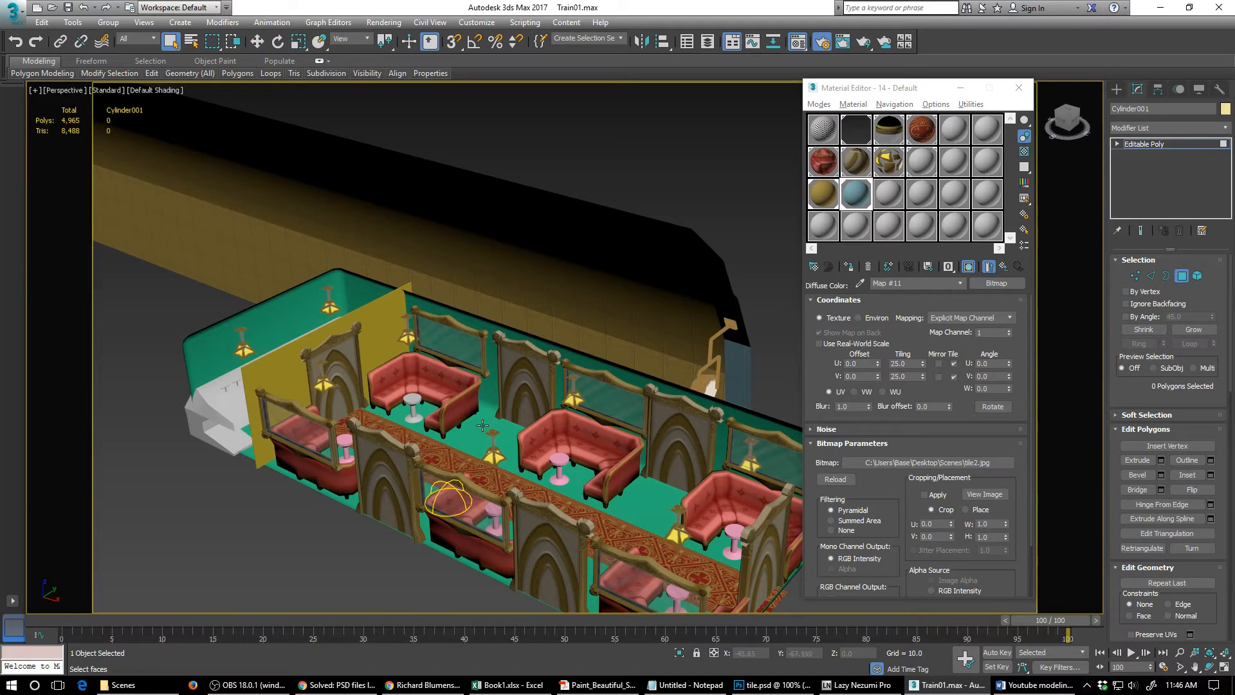